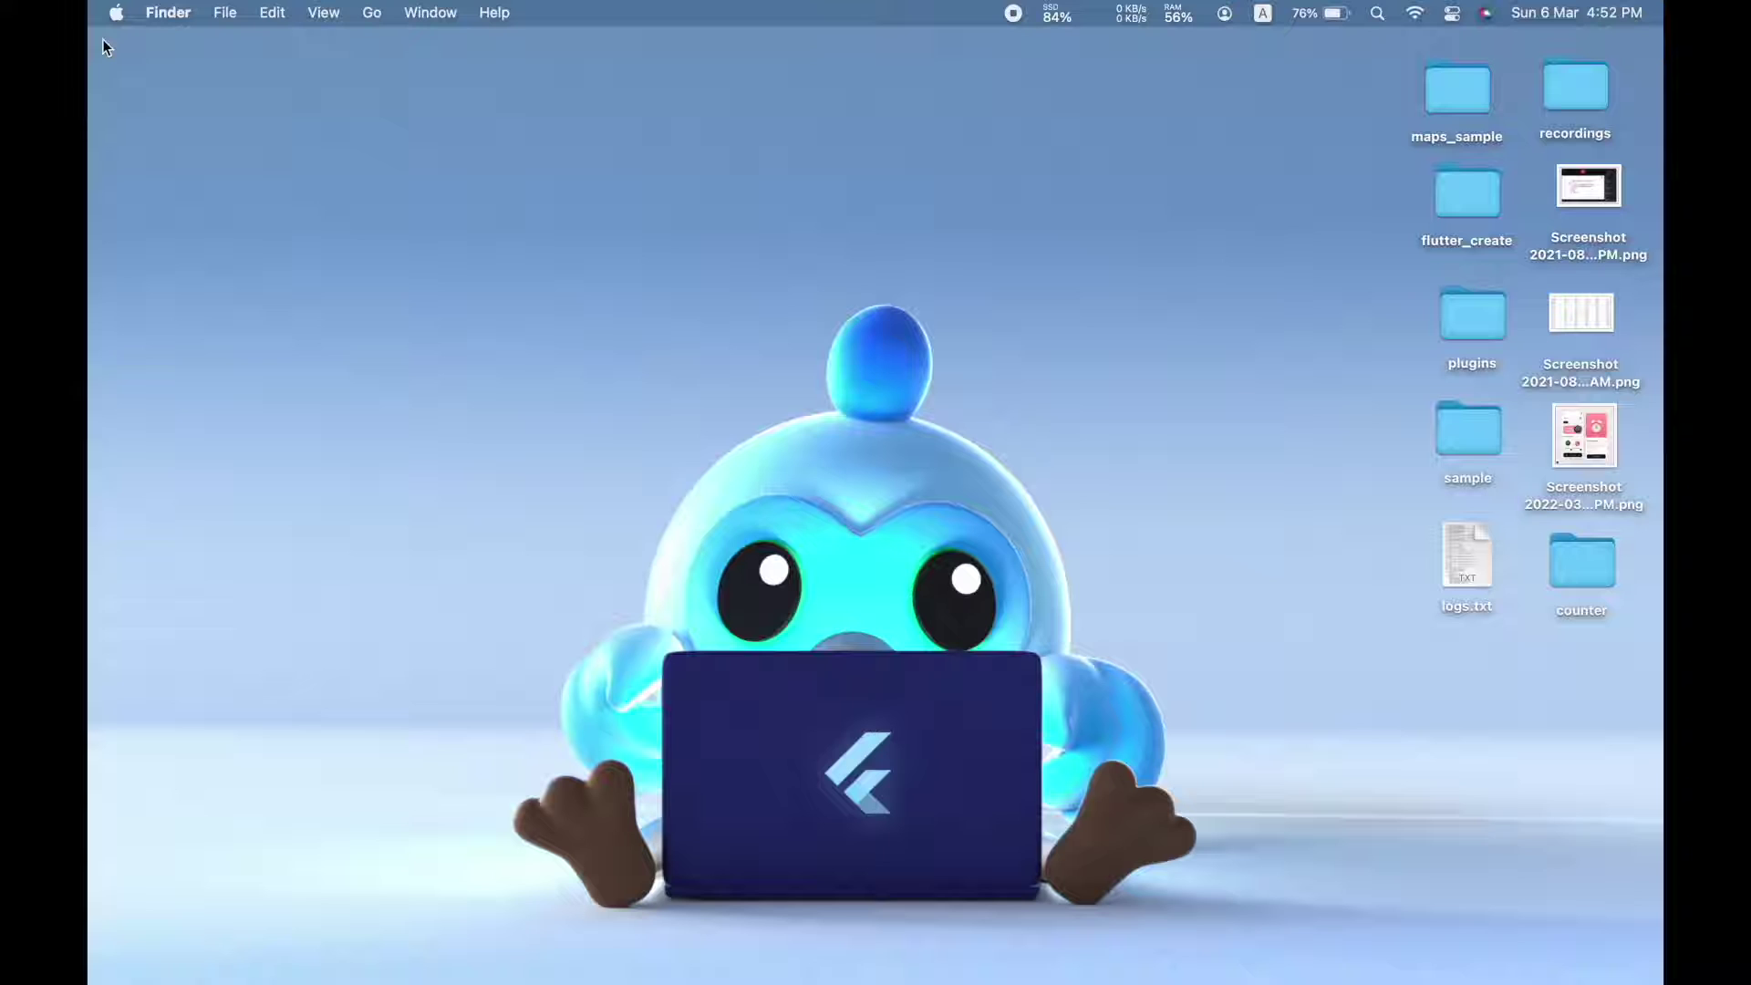
# Open System Preferences' Sharing pane and tick the File Sharing service.
pyautogui.click(114, 14)
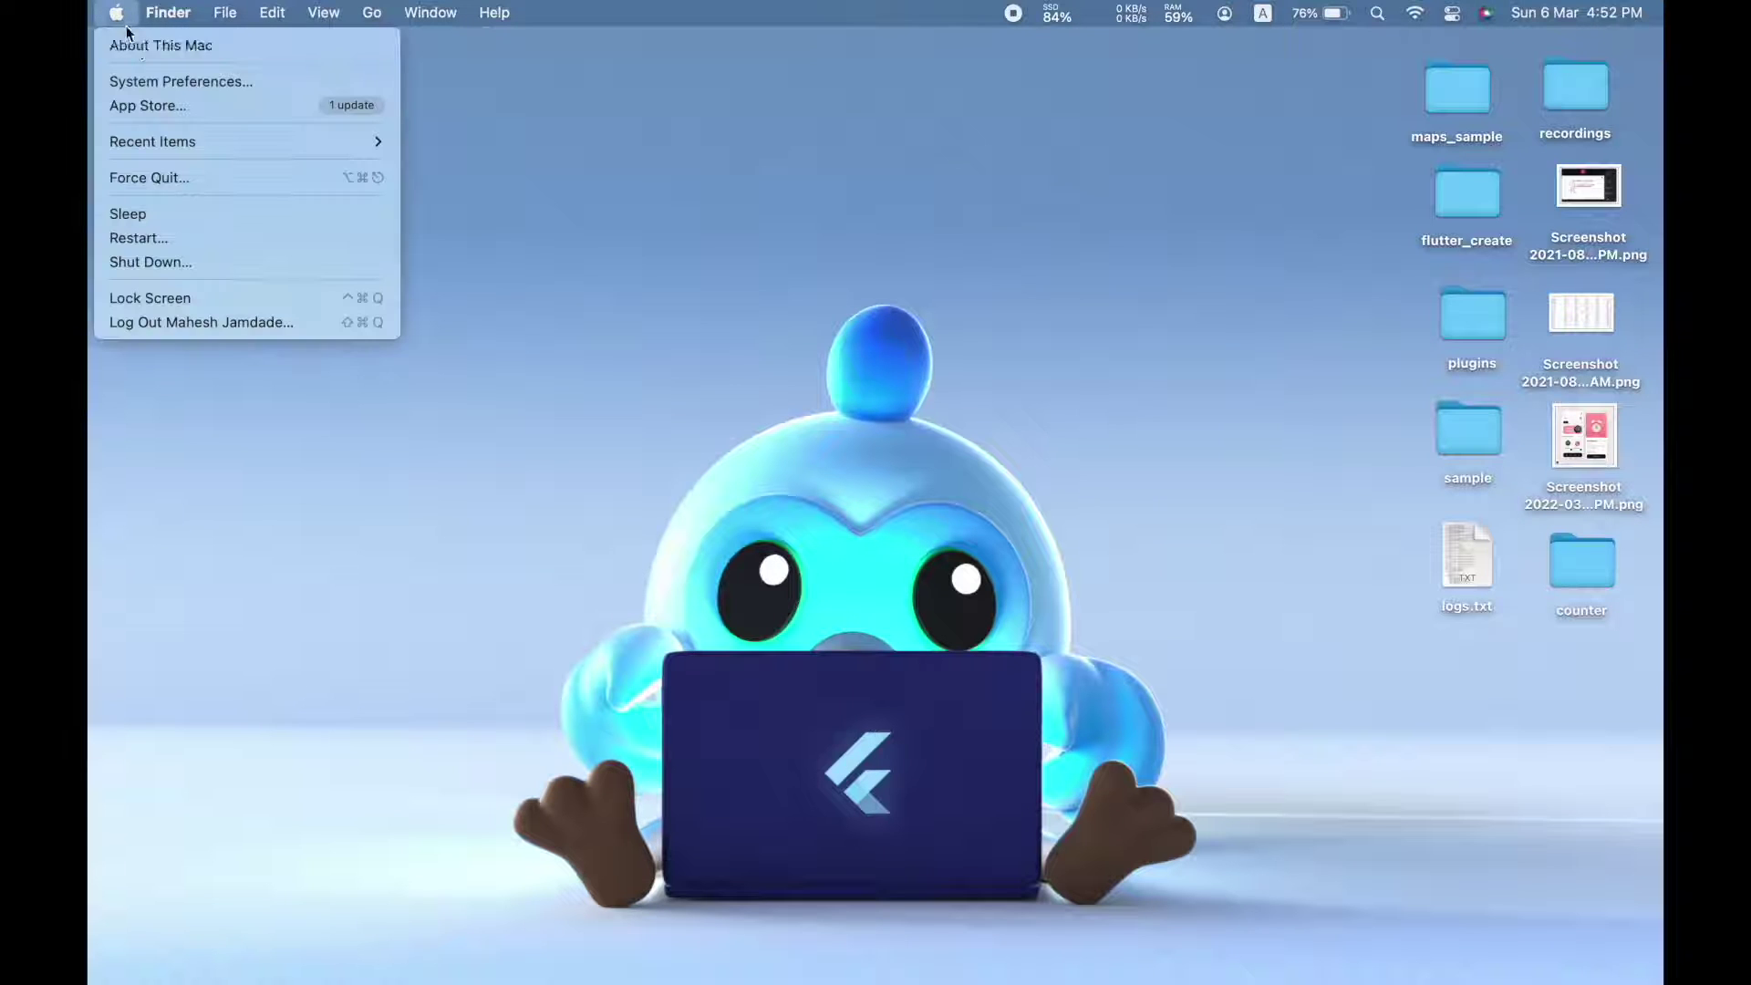
pyautogui.click(199, 82)
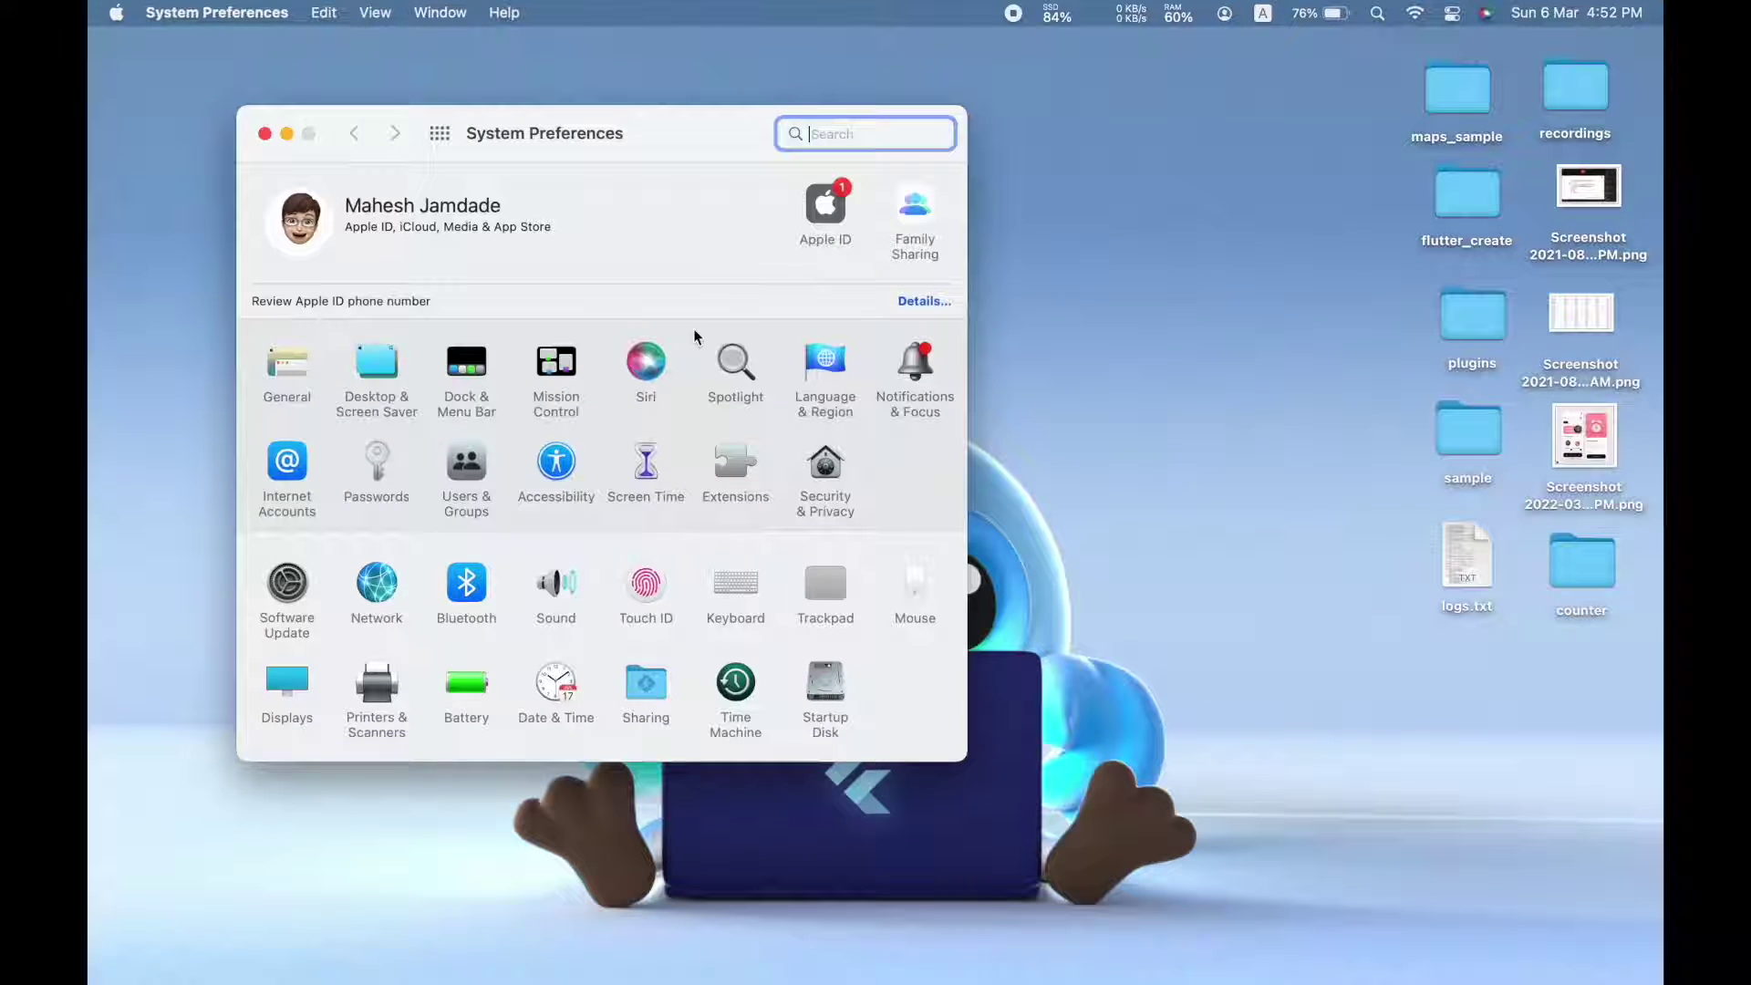
pyautogui.click(656, 692)
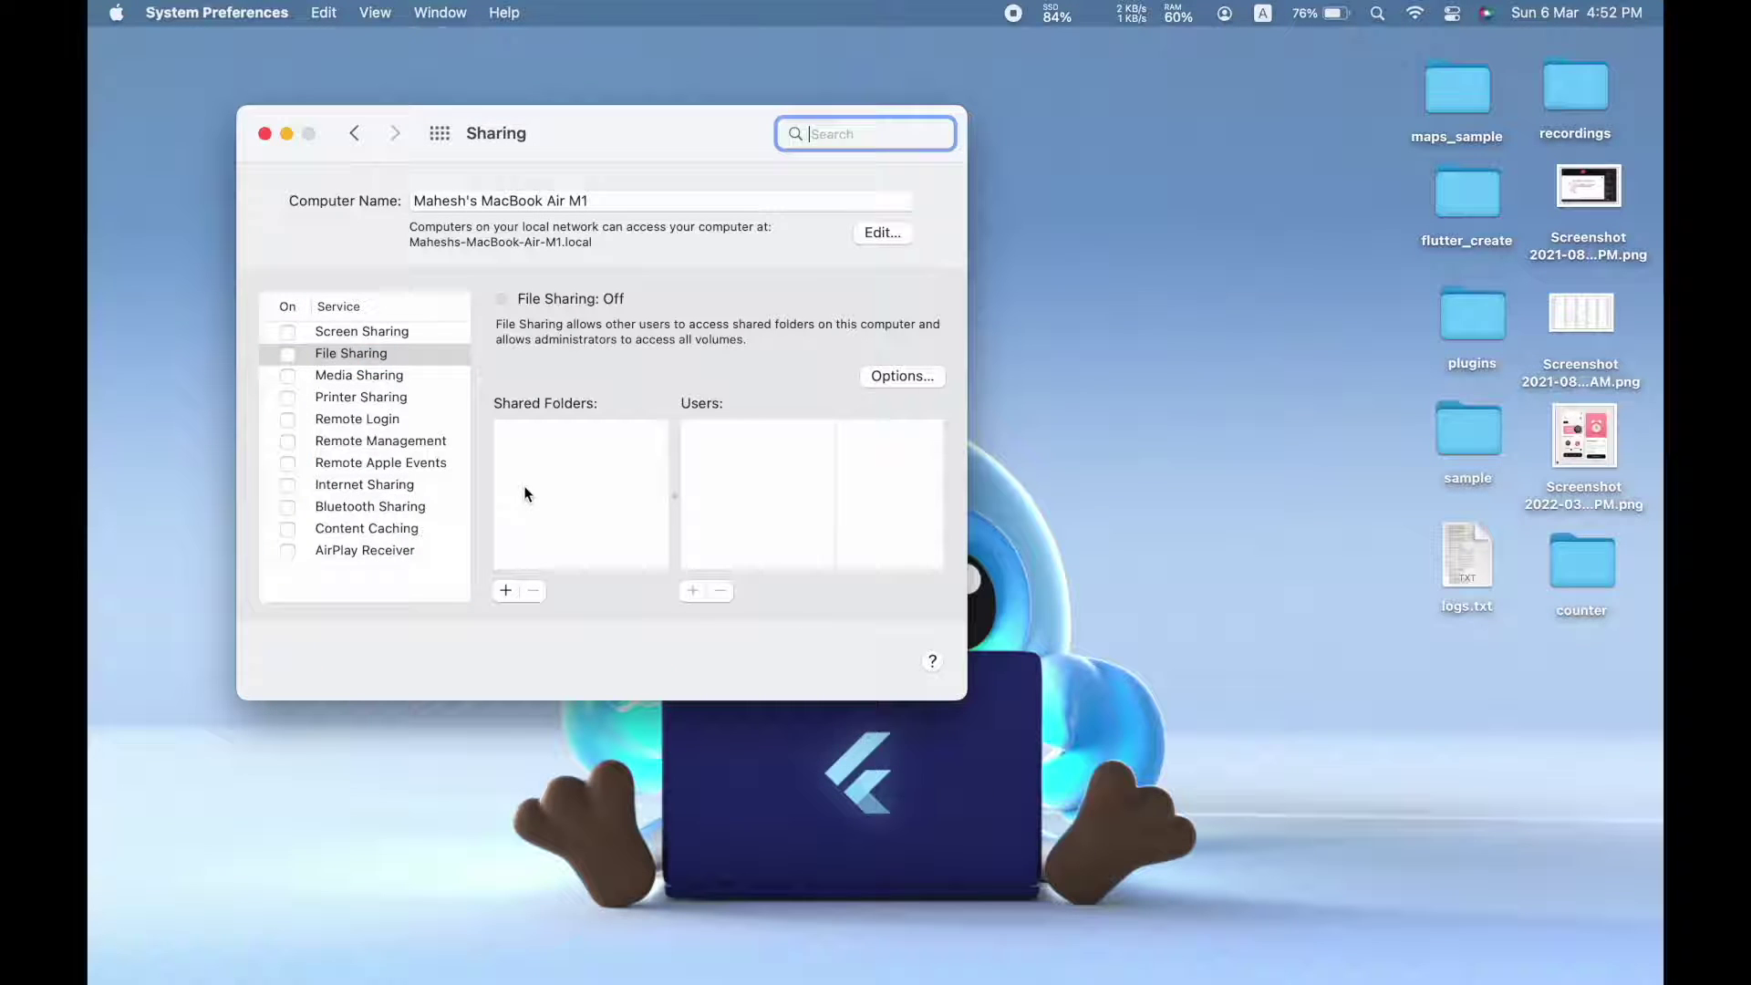
pyautogui.scroll(-1, 403, 499)
pyautogui.scroll(1, 403, 499)
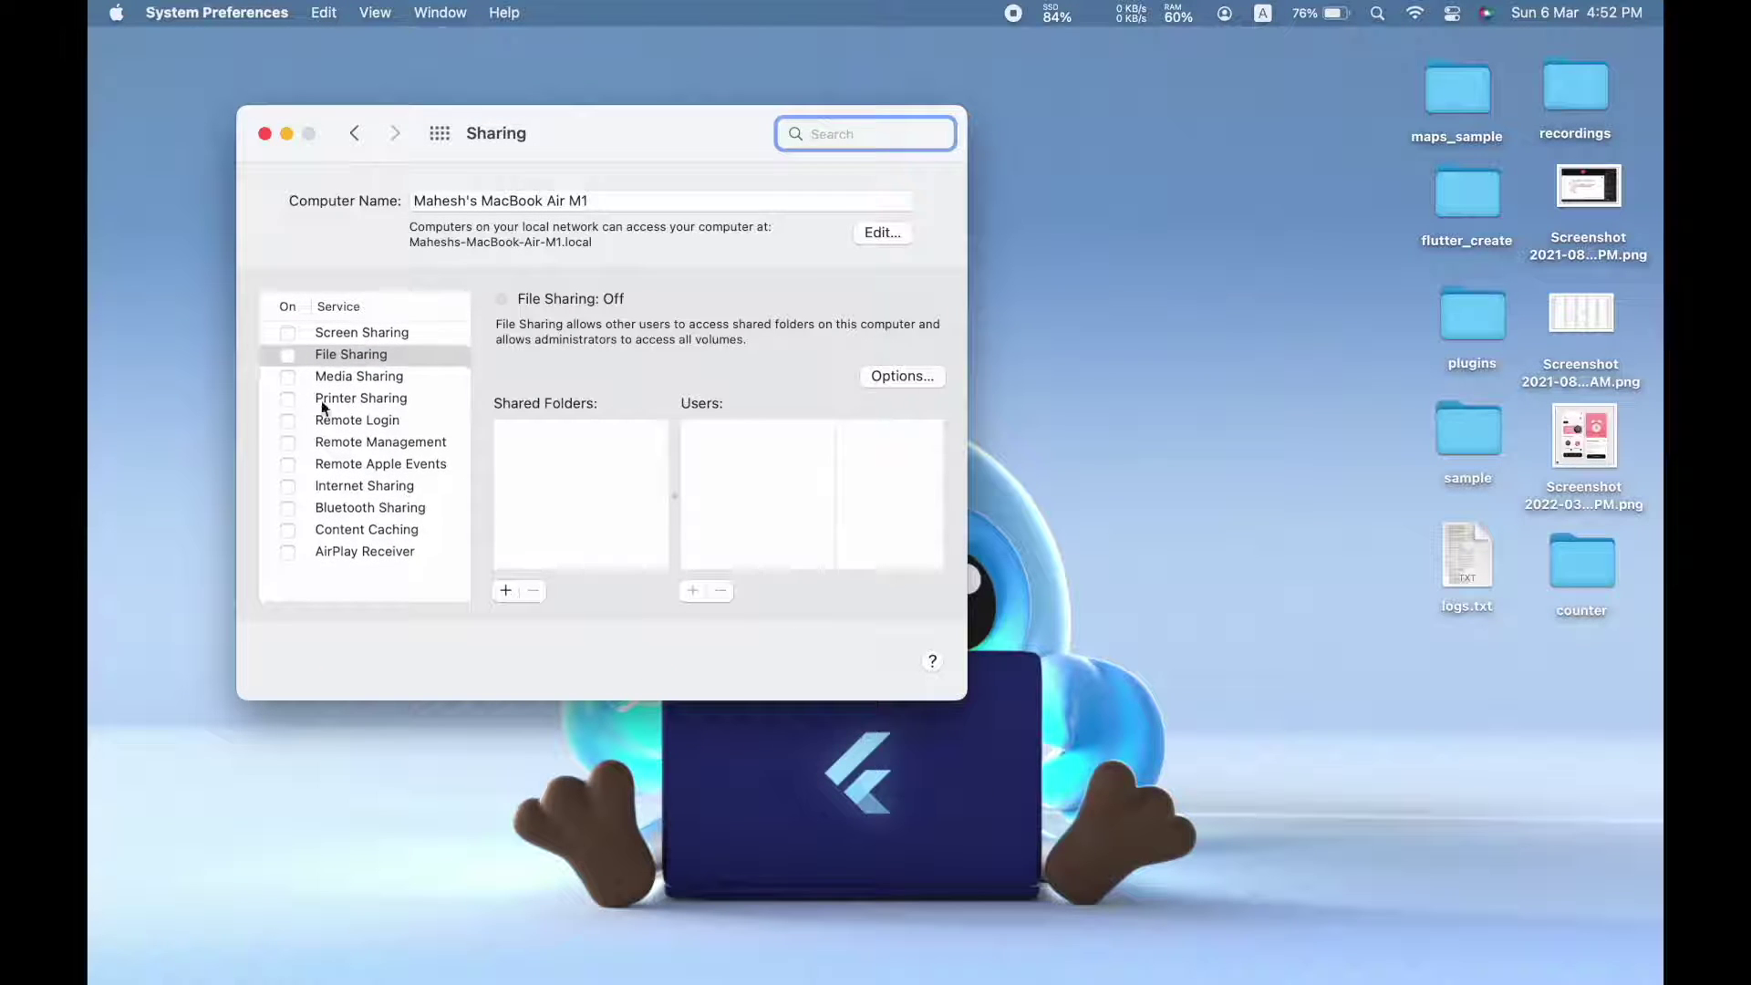
pyautogui.click(286, 355)
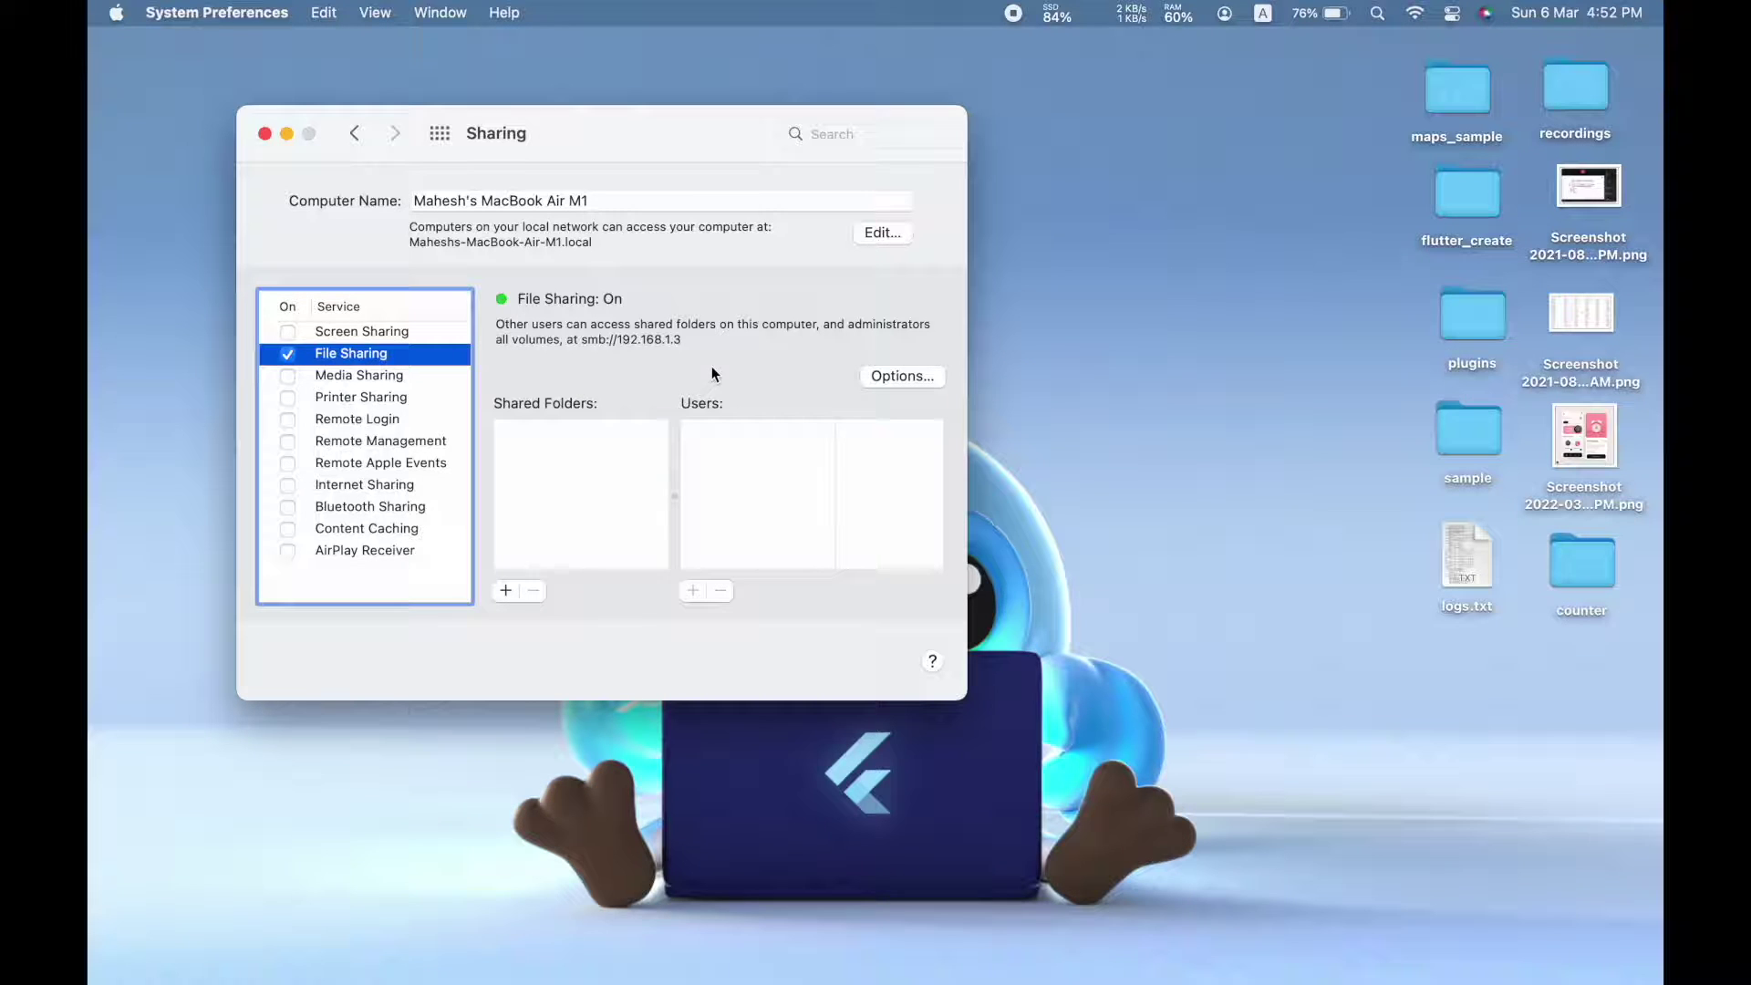
# In the File Sharing options, enable Windows File Sharing for the user account, confirming with its password.
pyautogui.click(891, 374)
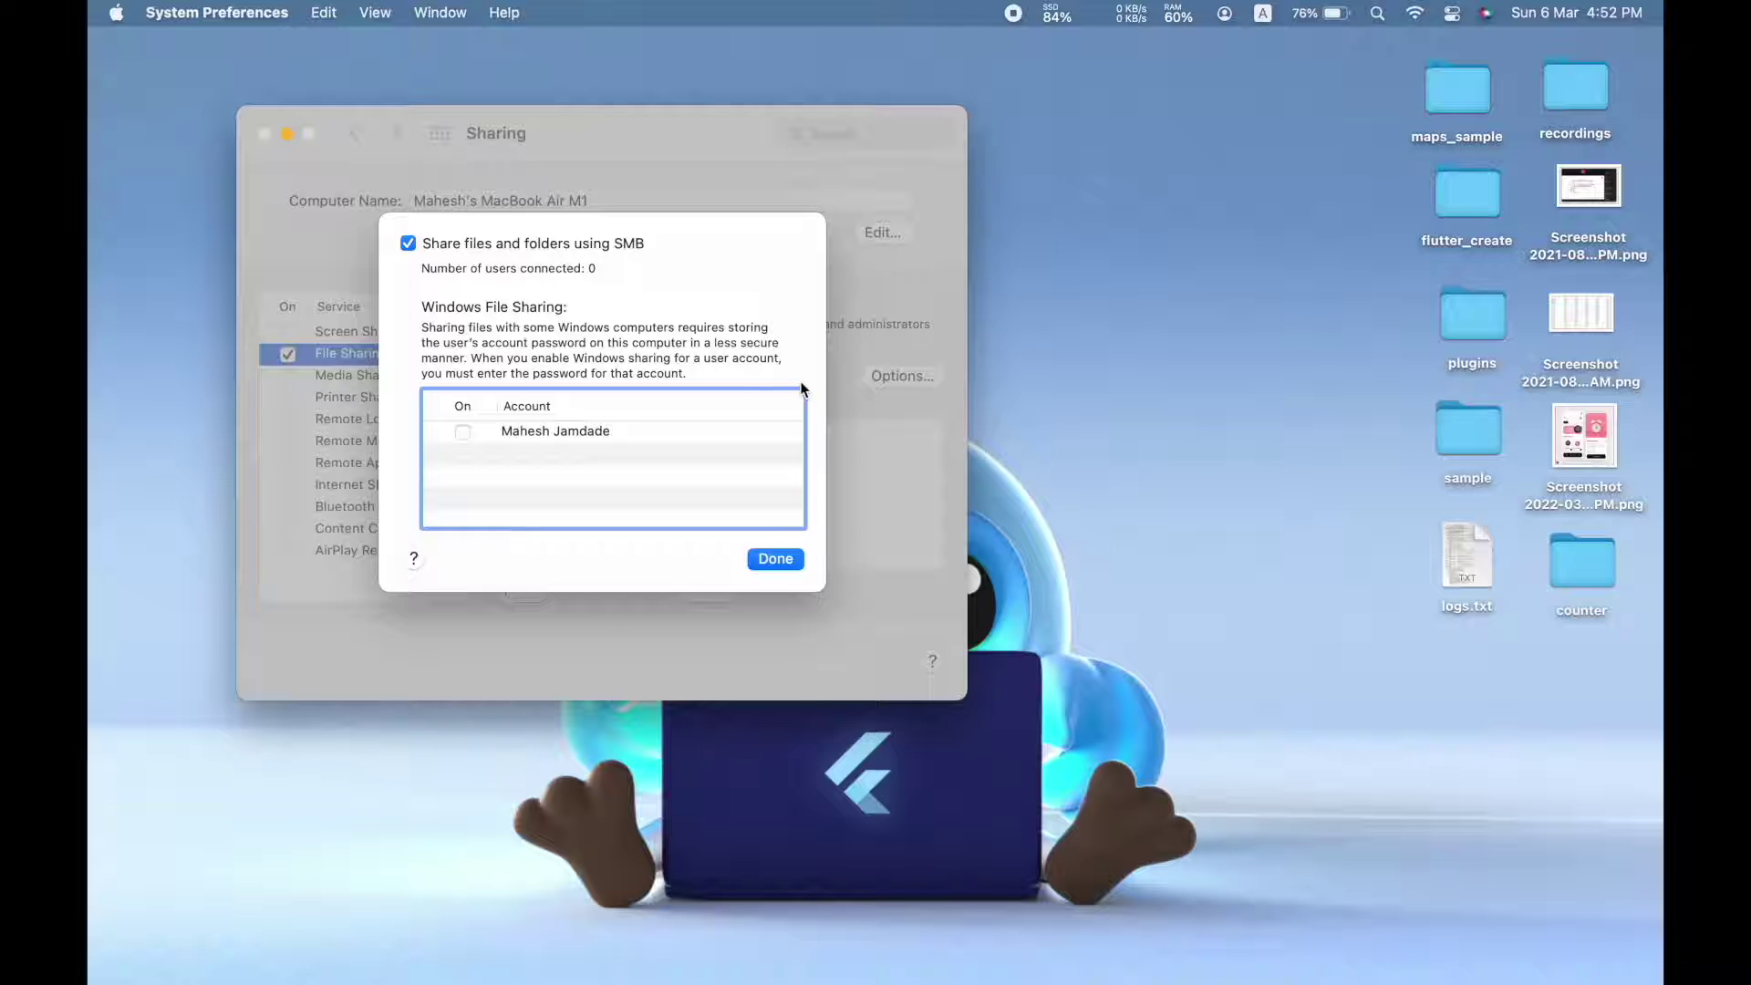
pyautogui.click(463, 433)
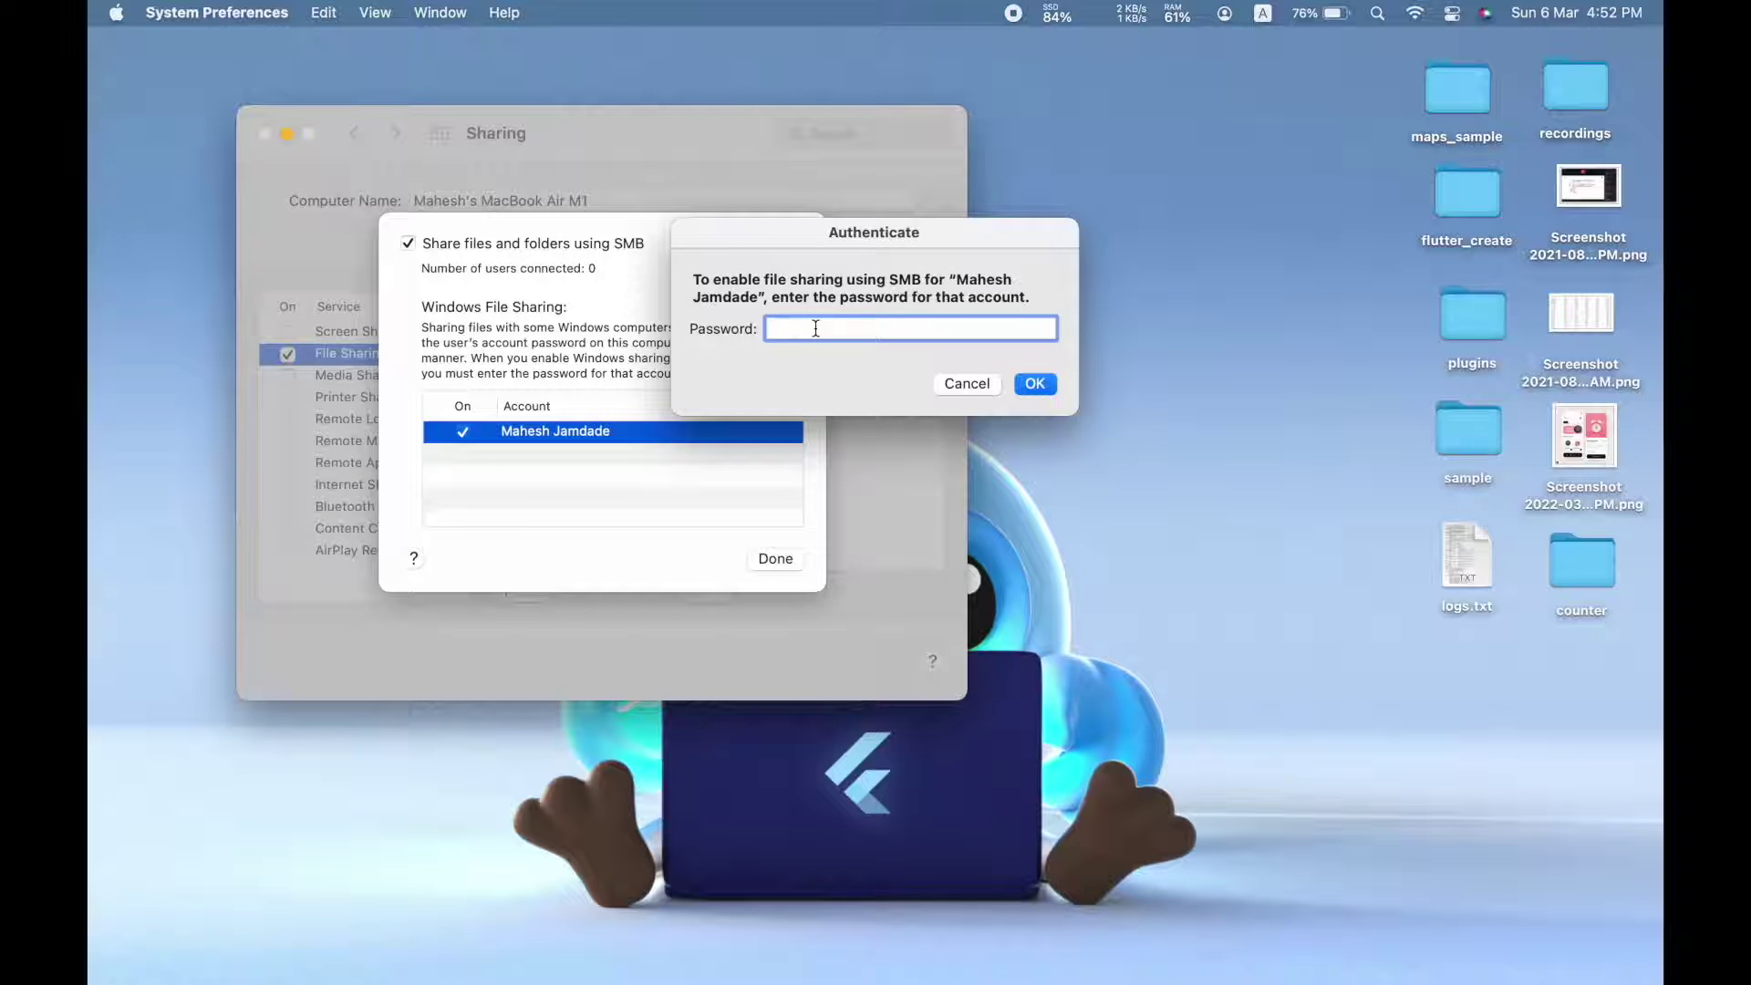
pyautogui.write('••••••••')
pyautogui.click(1036, 382)
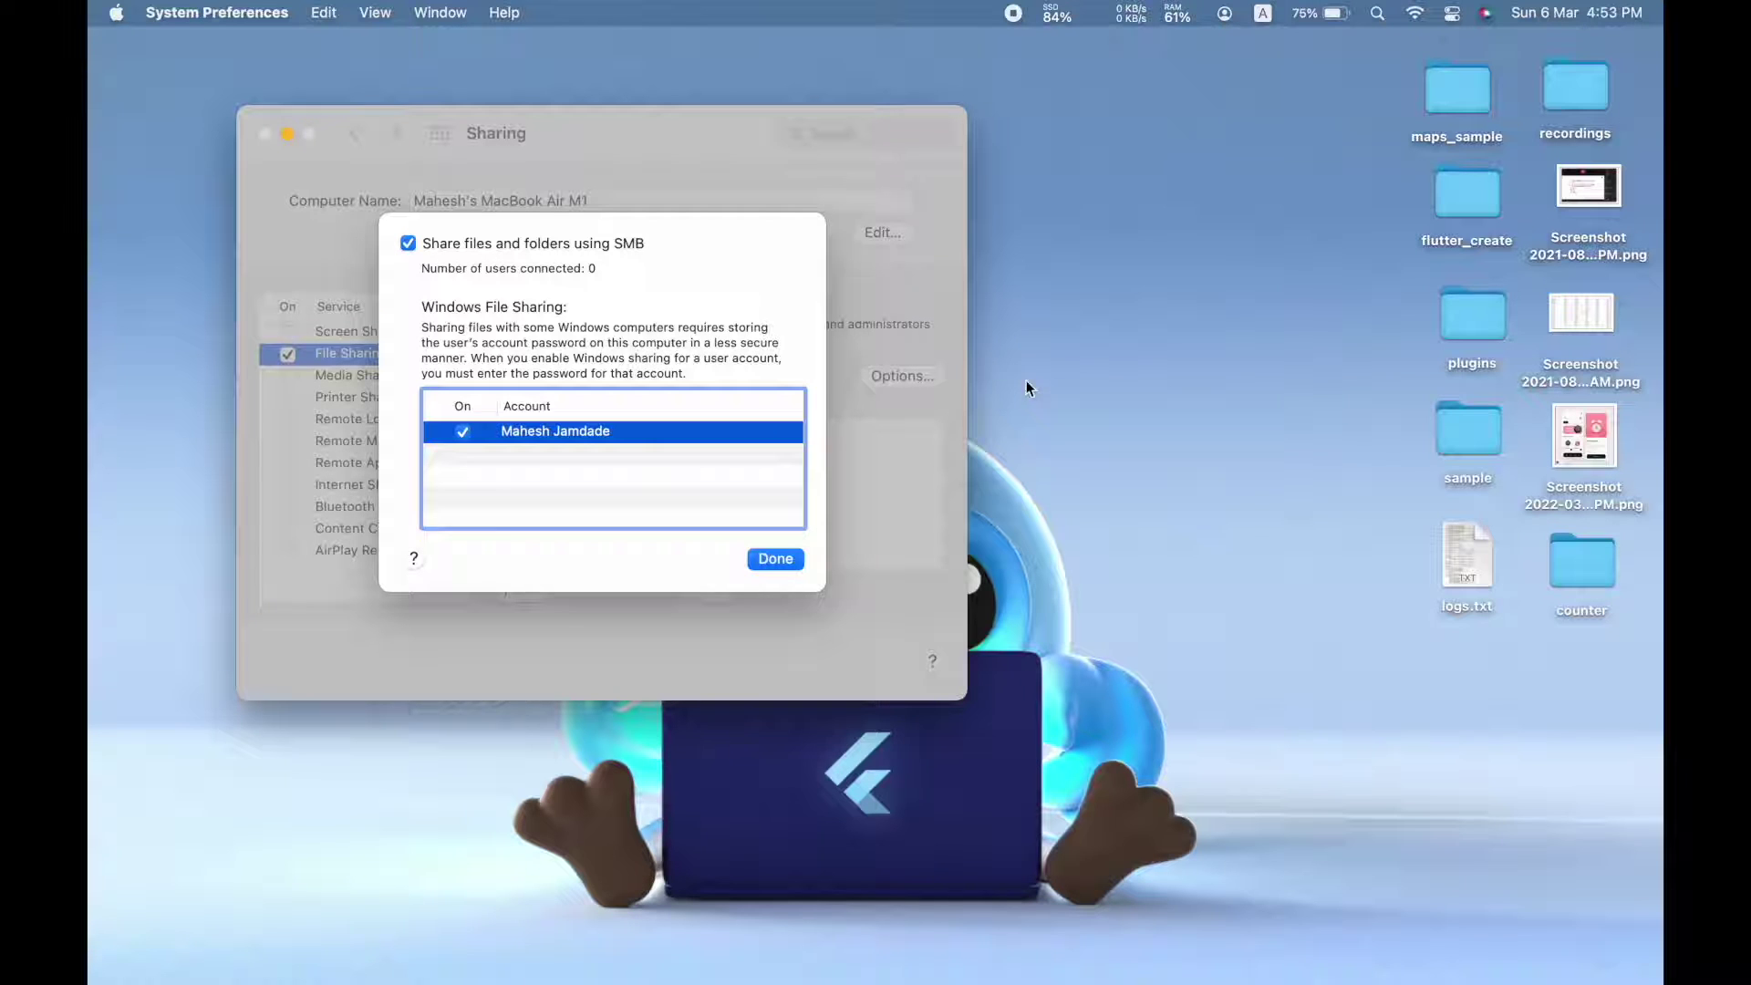
pyautogui.click(765, 560)
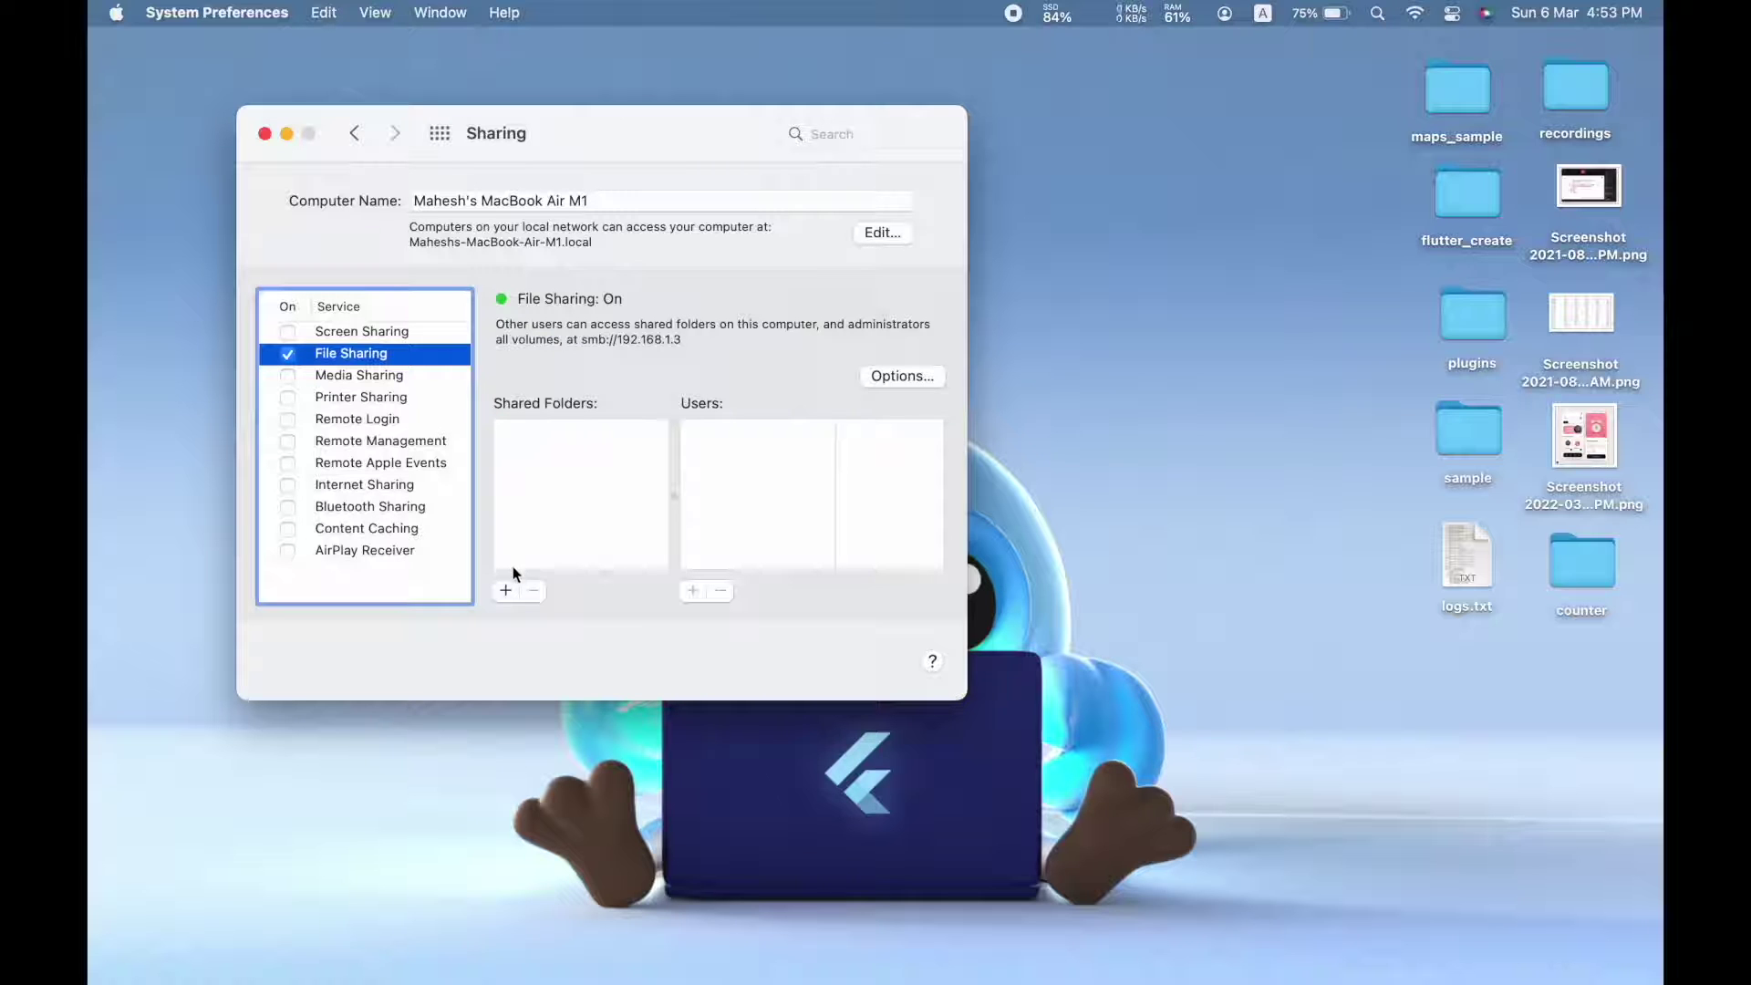
# Add the Desktop folder to the shared folders list.
pyautogui.click(507, 590)
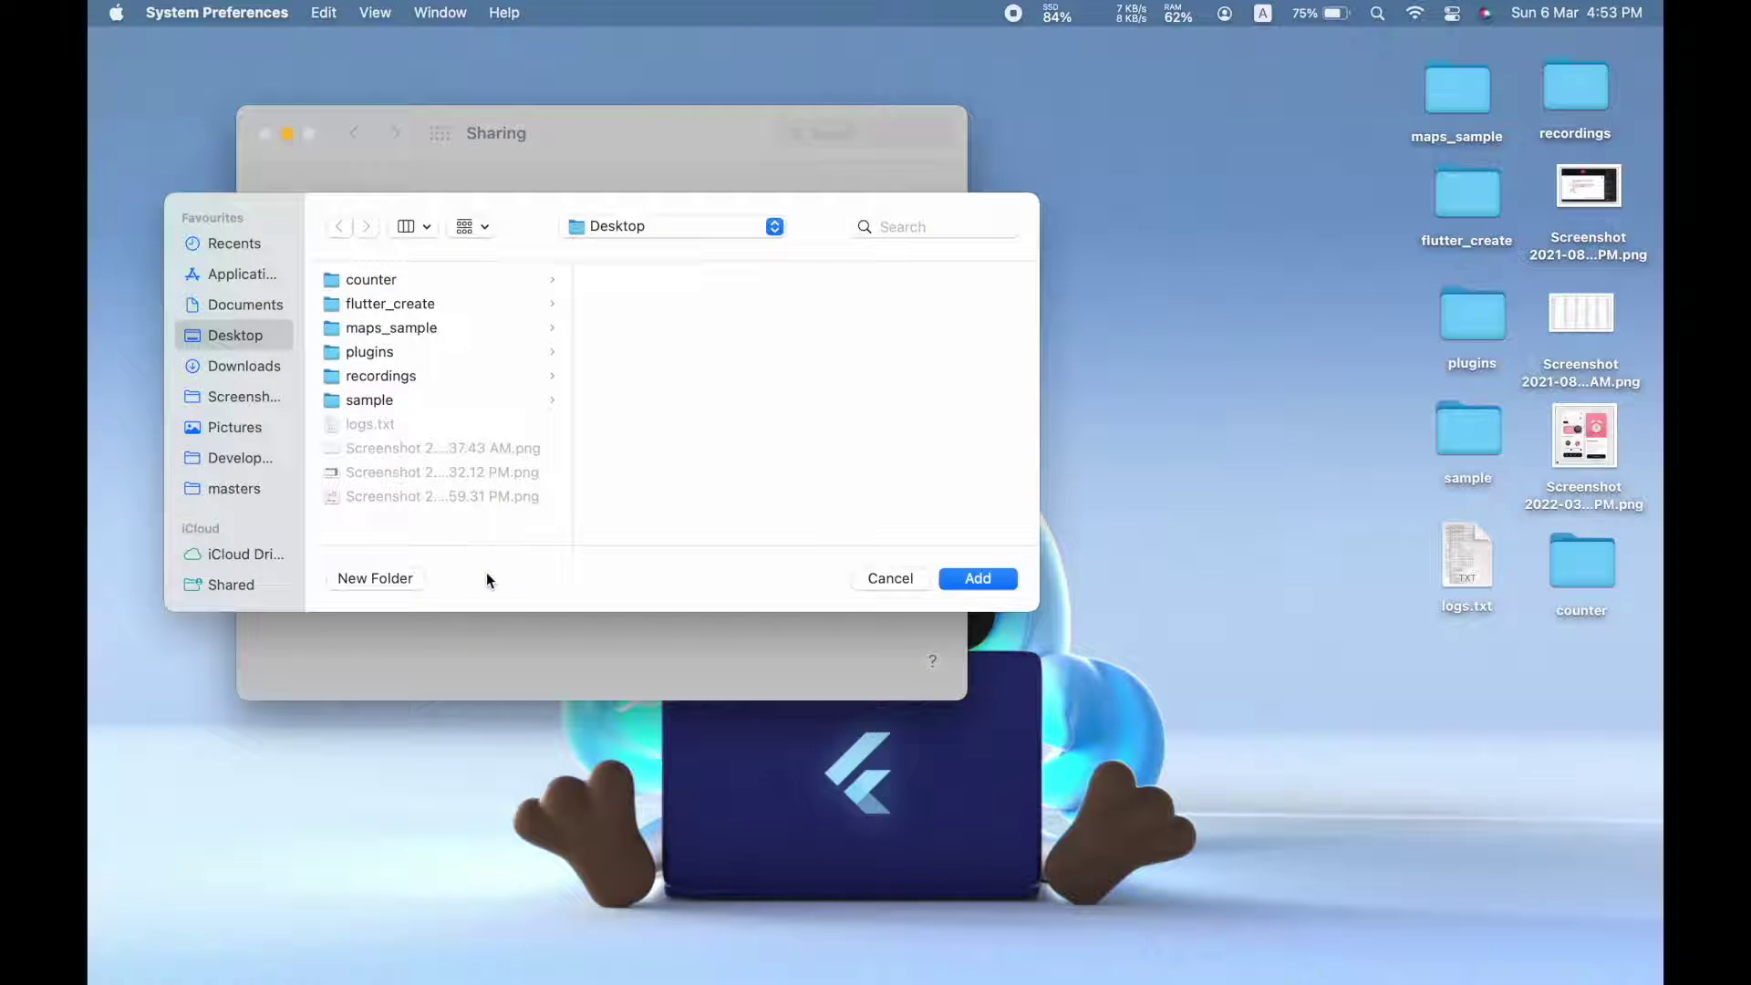
pyautogui.click(224, 332)
pyautogui.click(977, 577)
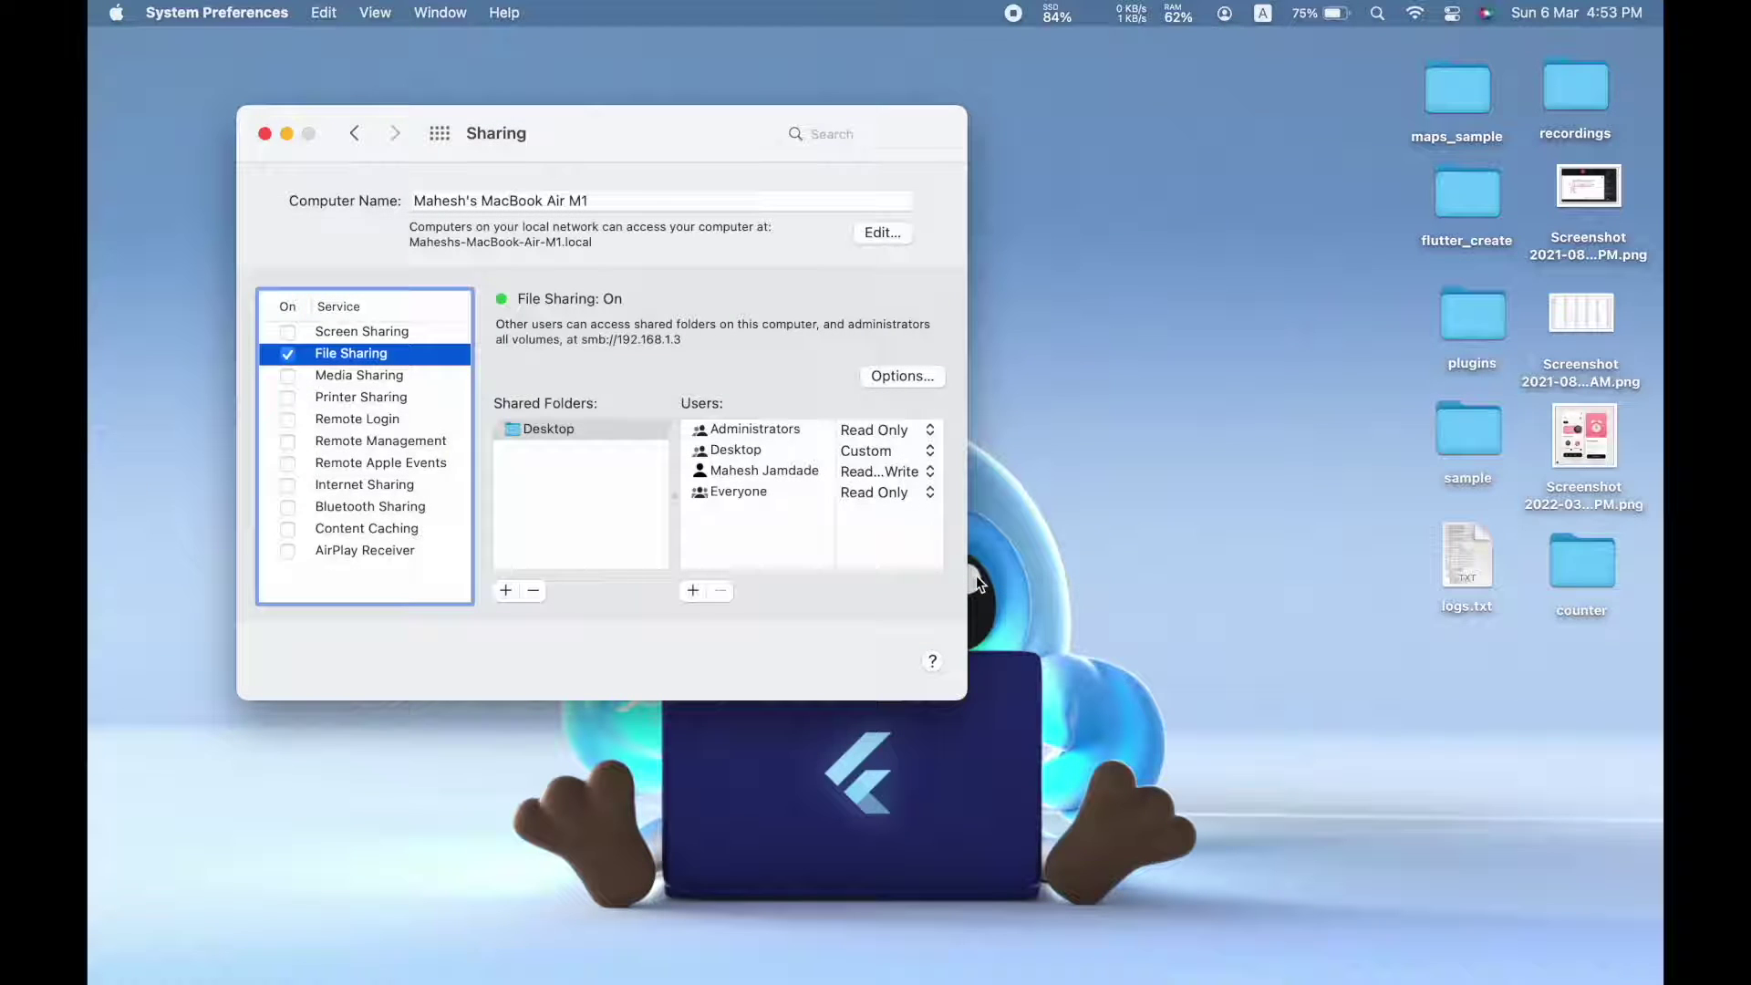
pyautogui.click(533, 487)
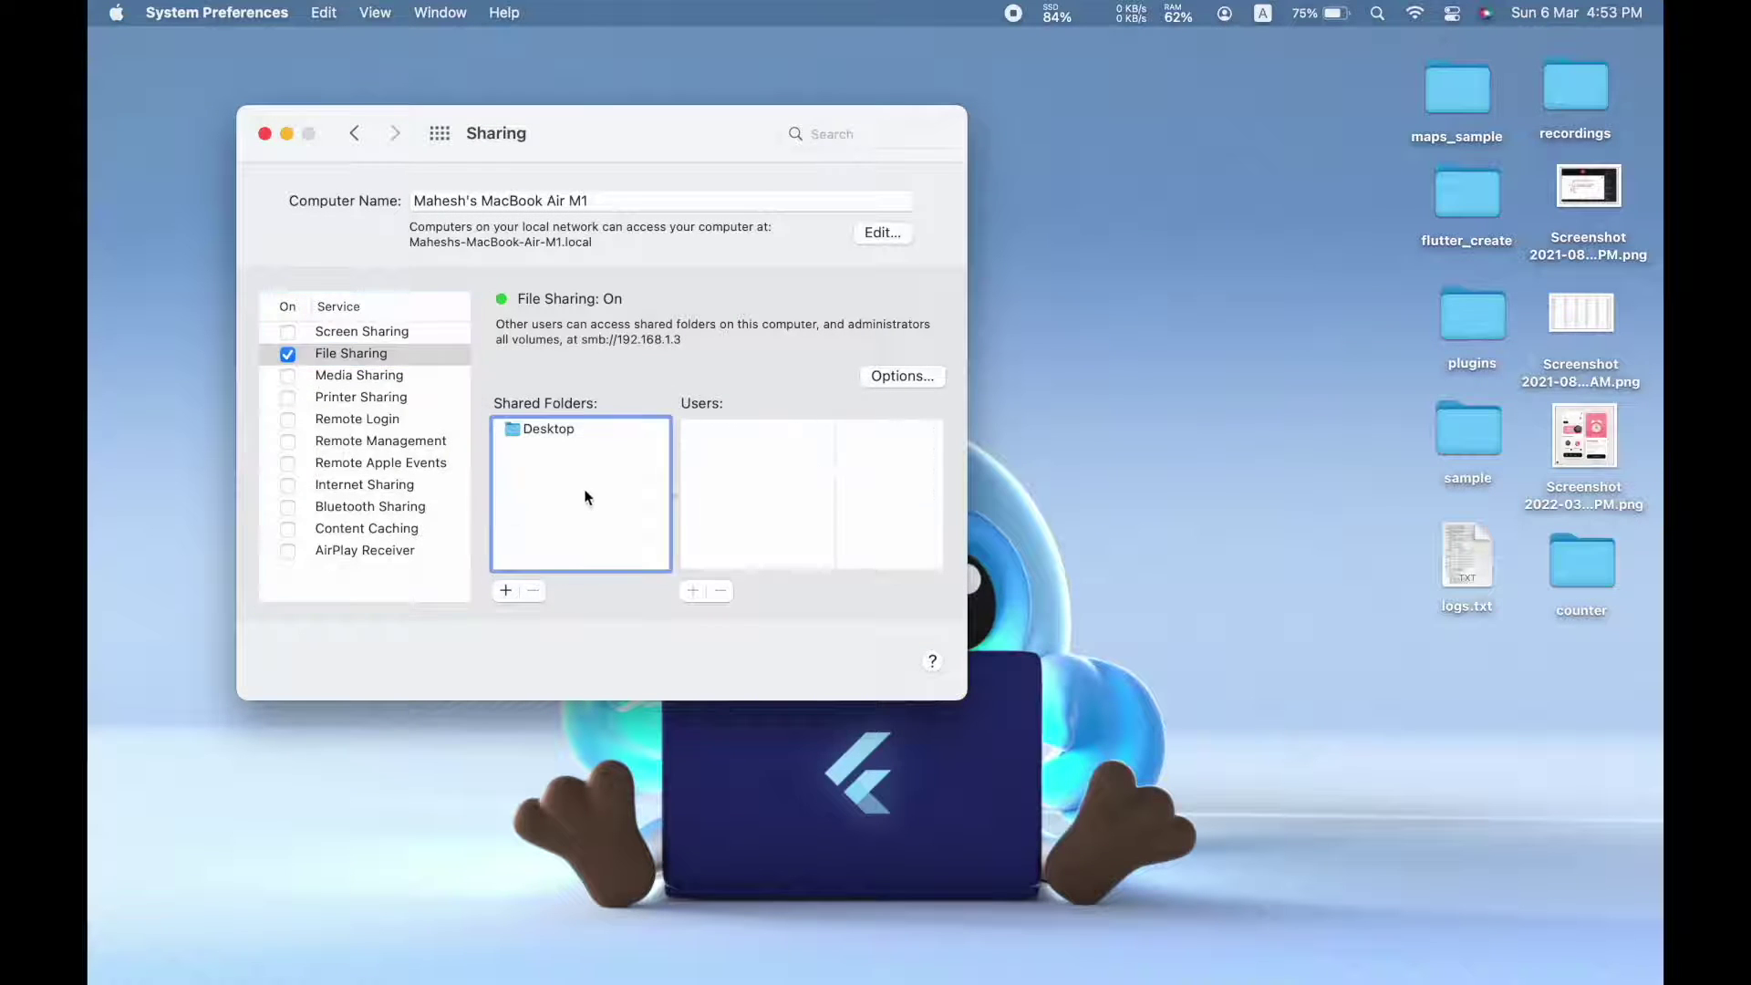
# Set the Desktop group's access to the shared Desktop to Read Only.
pyautogui.click(538, 427)
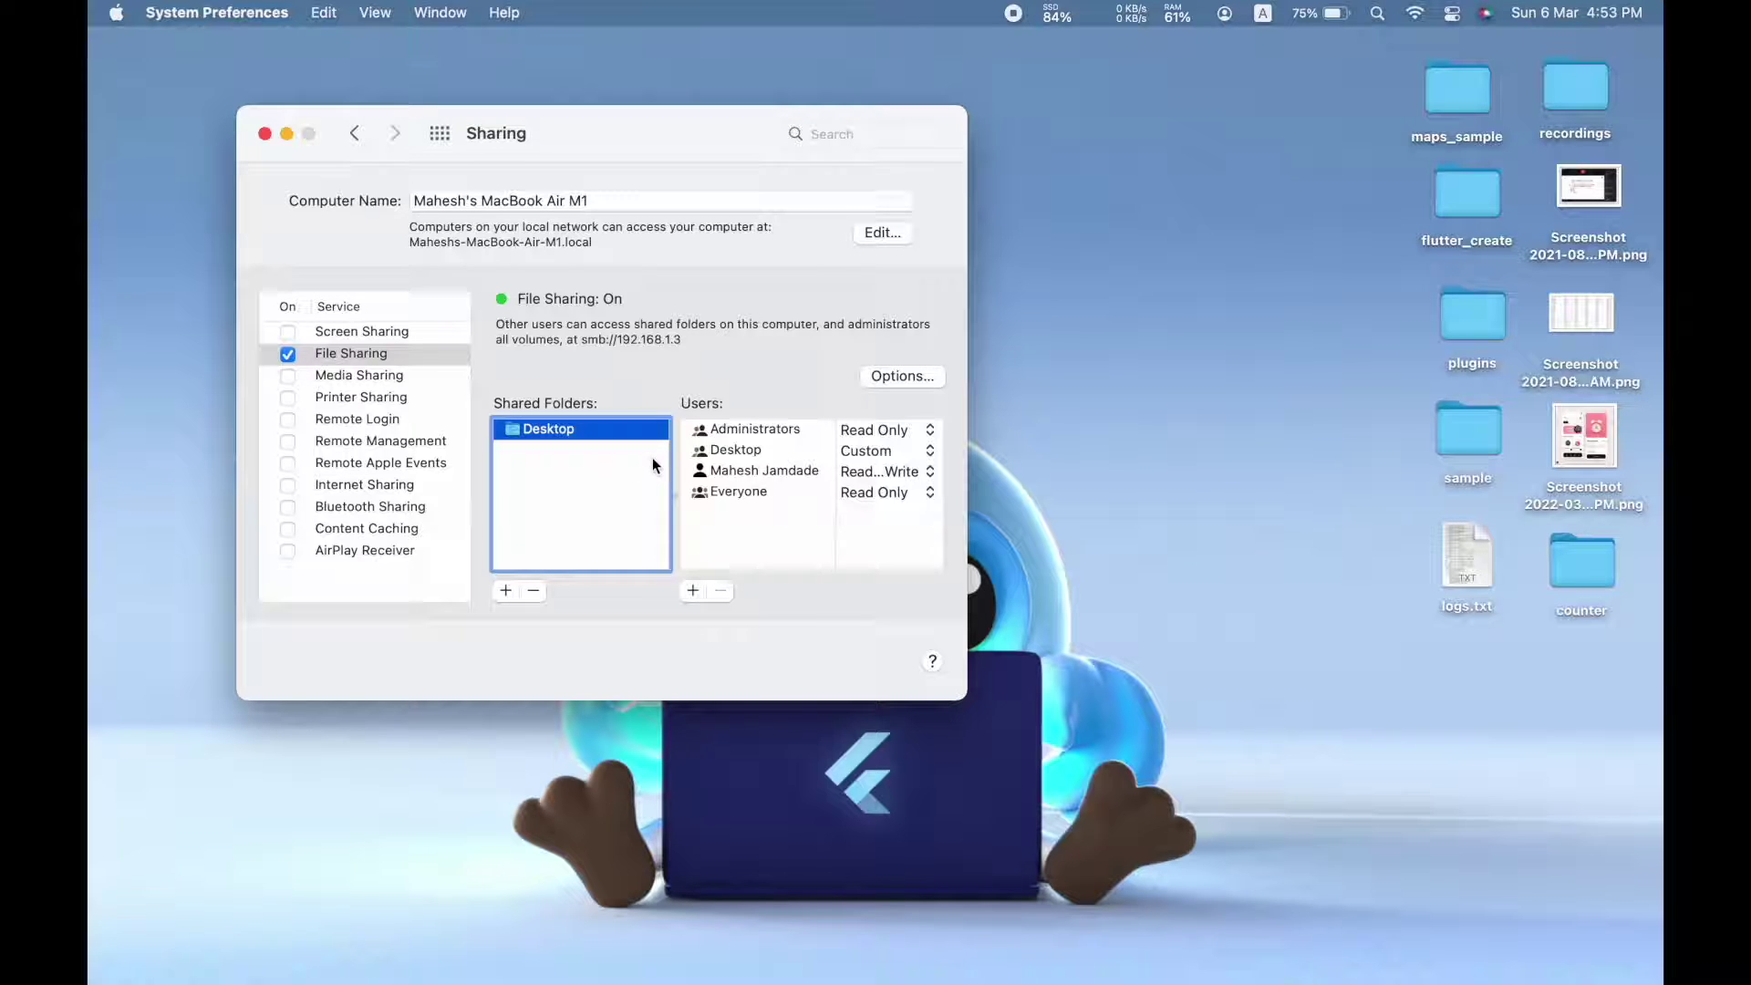
pyautogui.click(745, 430)
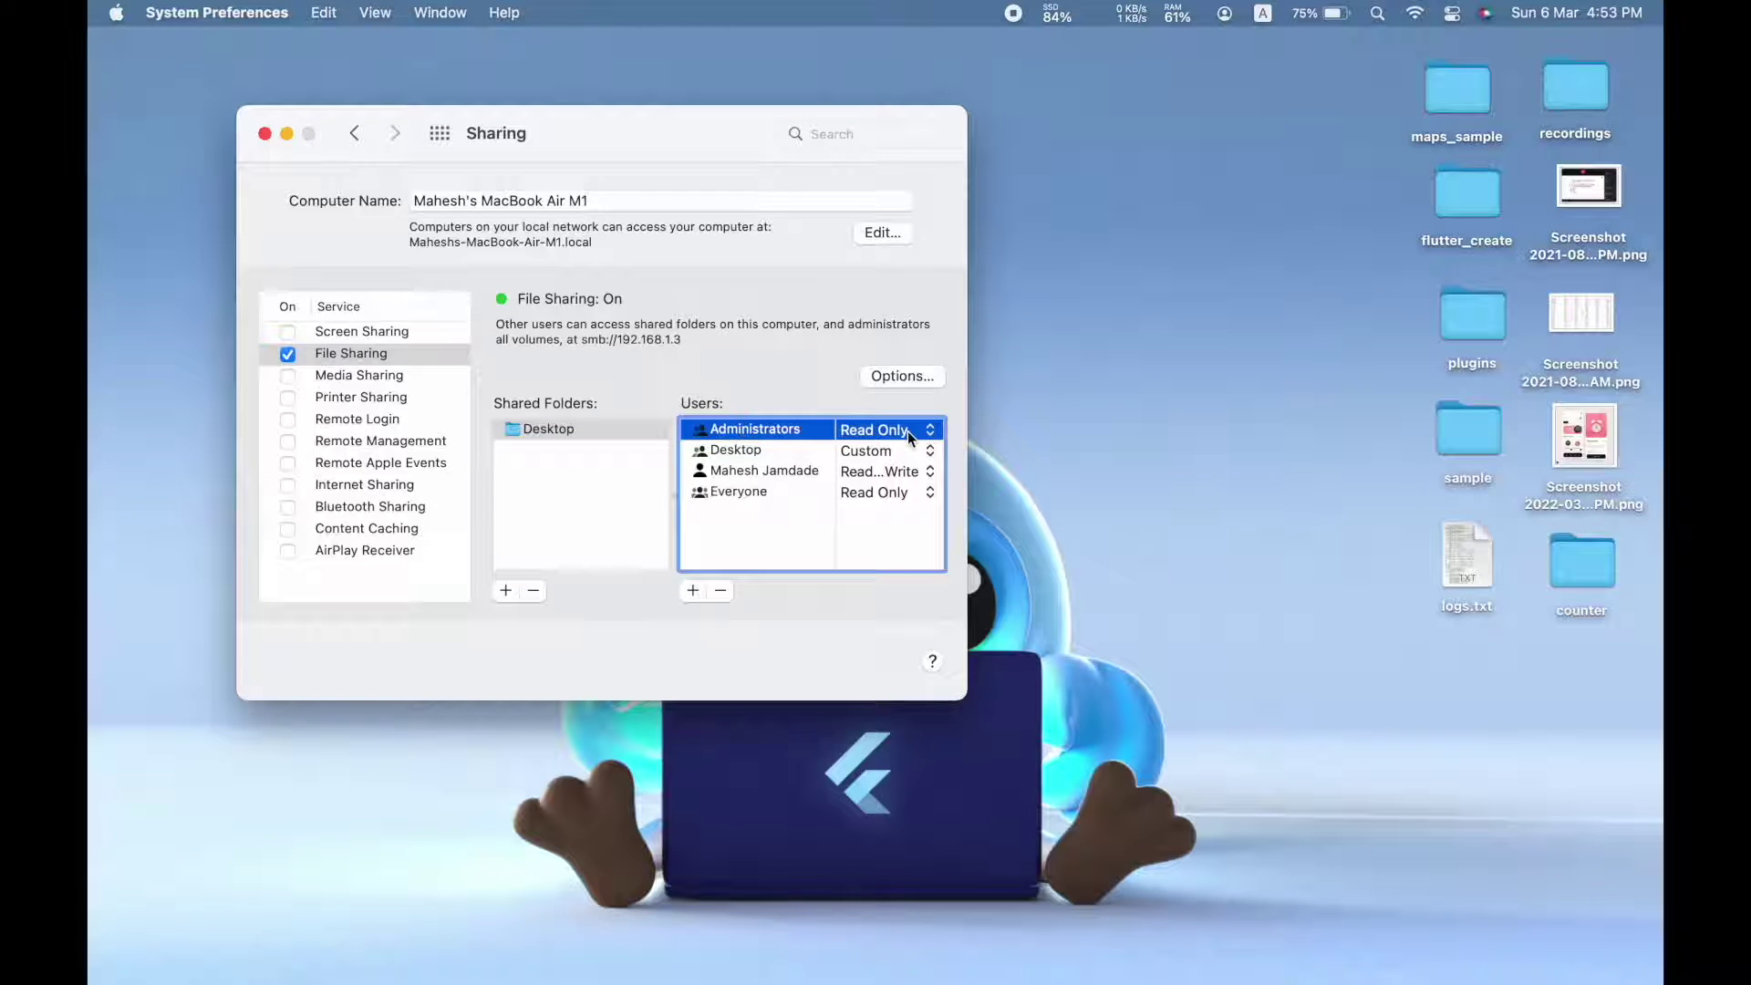
pyautogui.click(746, 451)
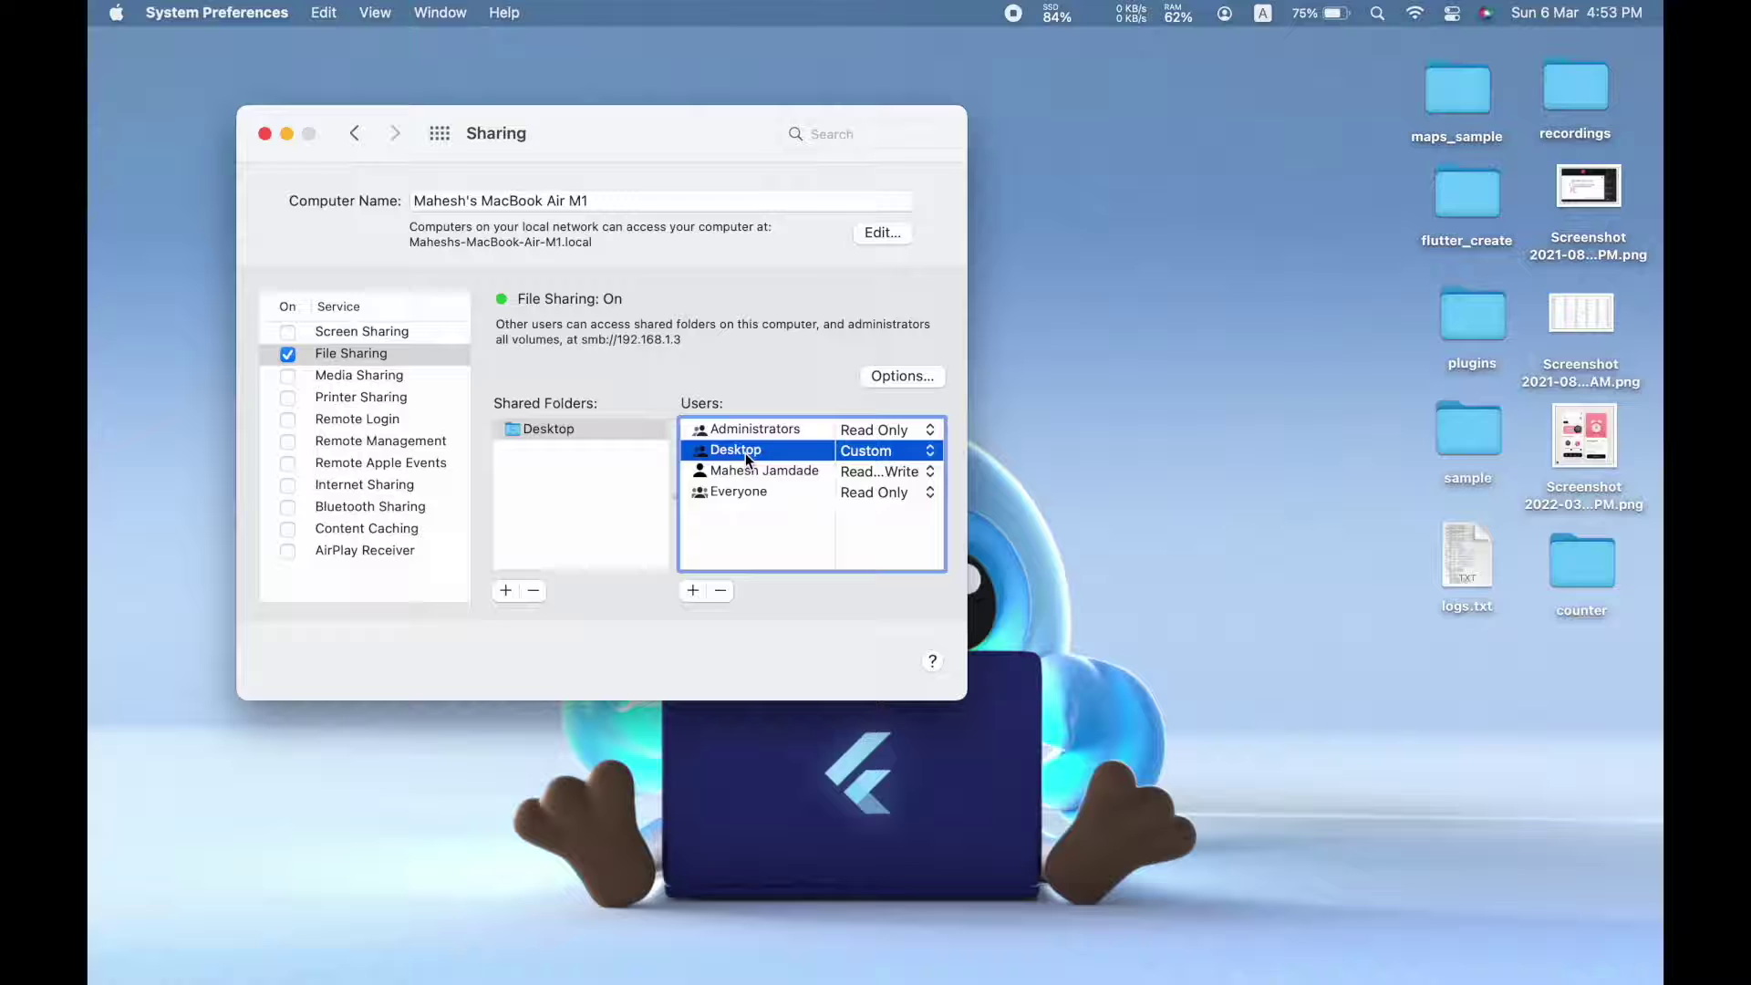
pyautogui.click(866, 456)
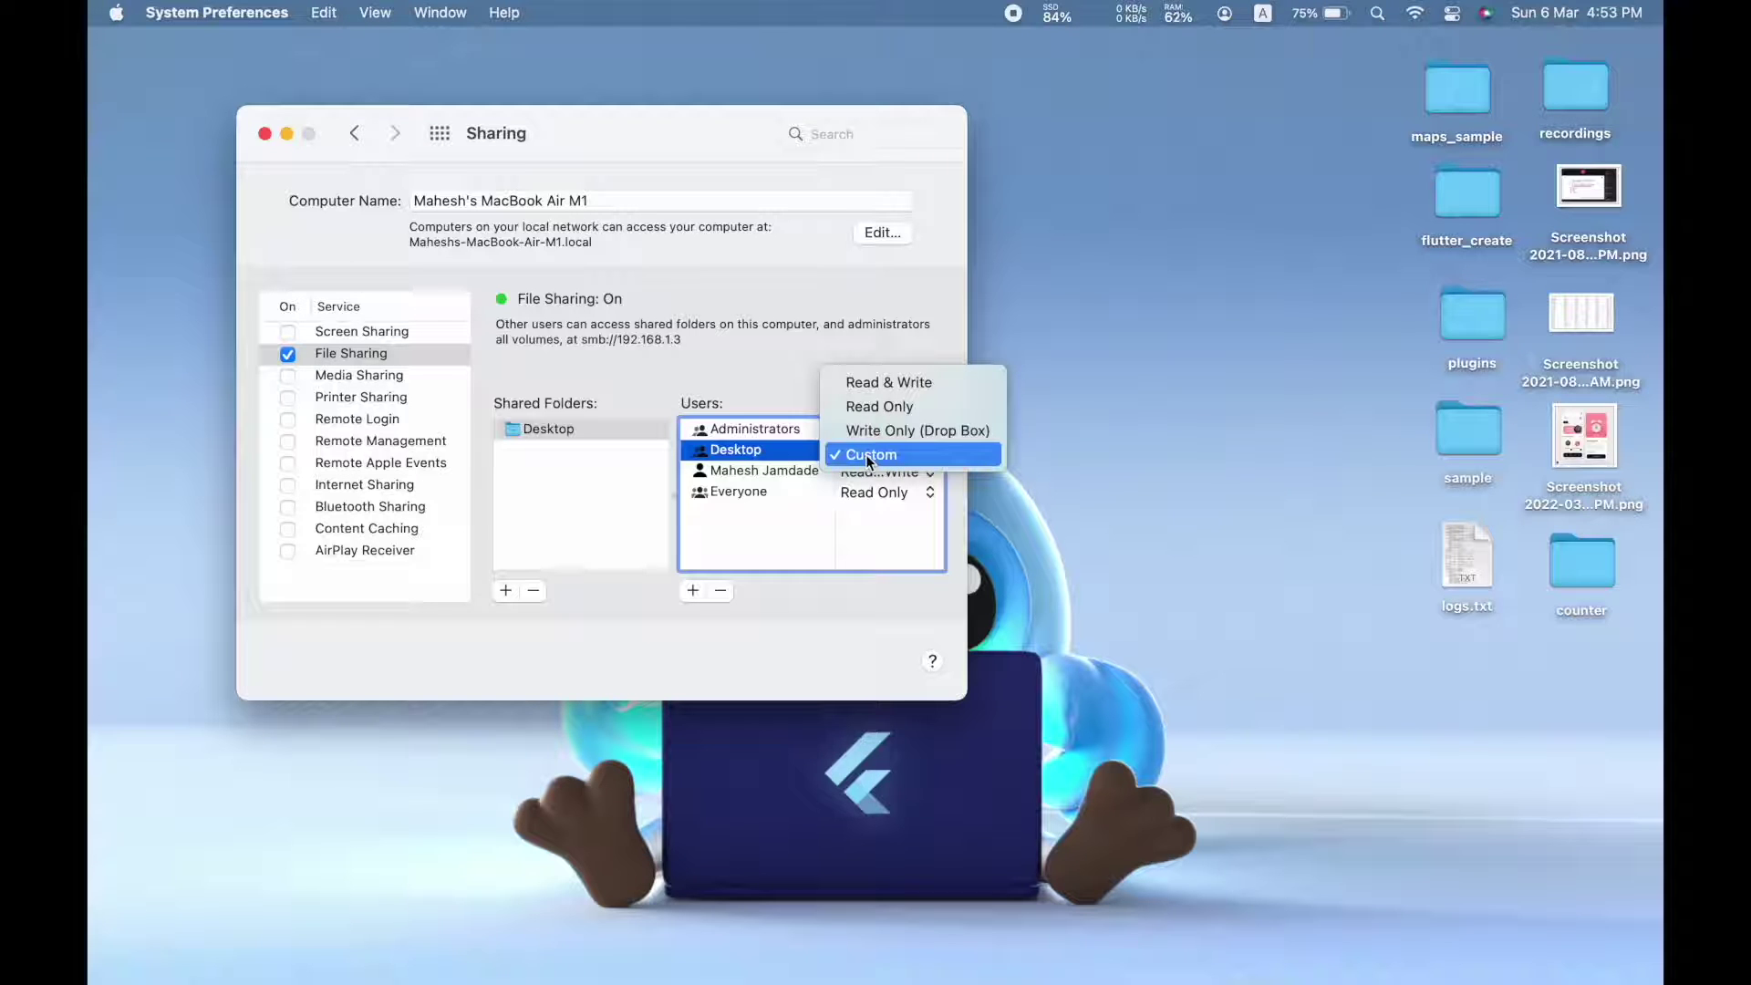
pyautogui.click(872, 408)
pyautogui.click(865, 437)
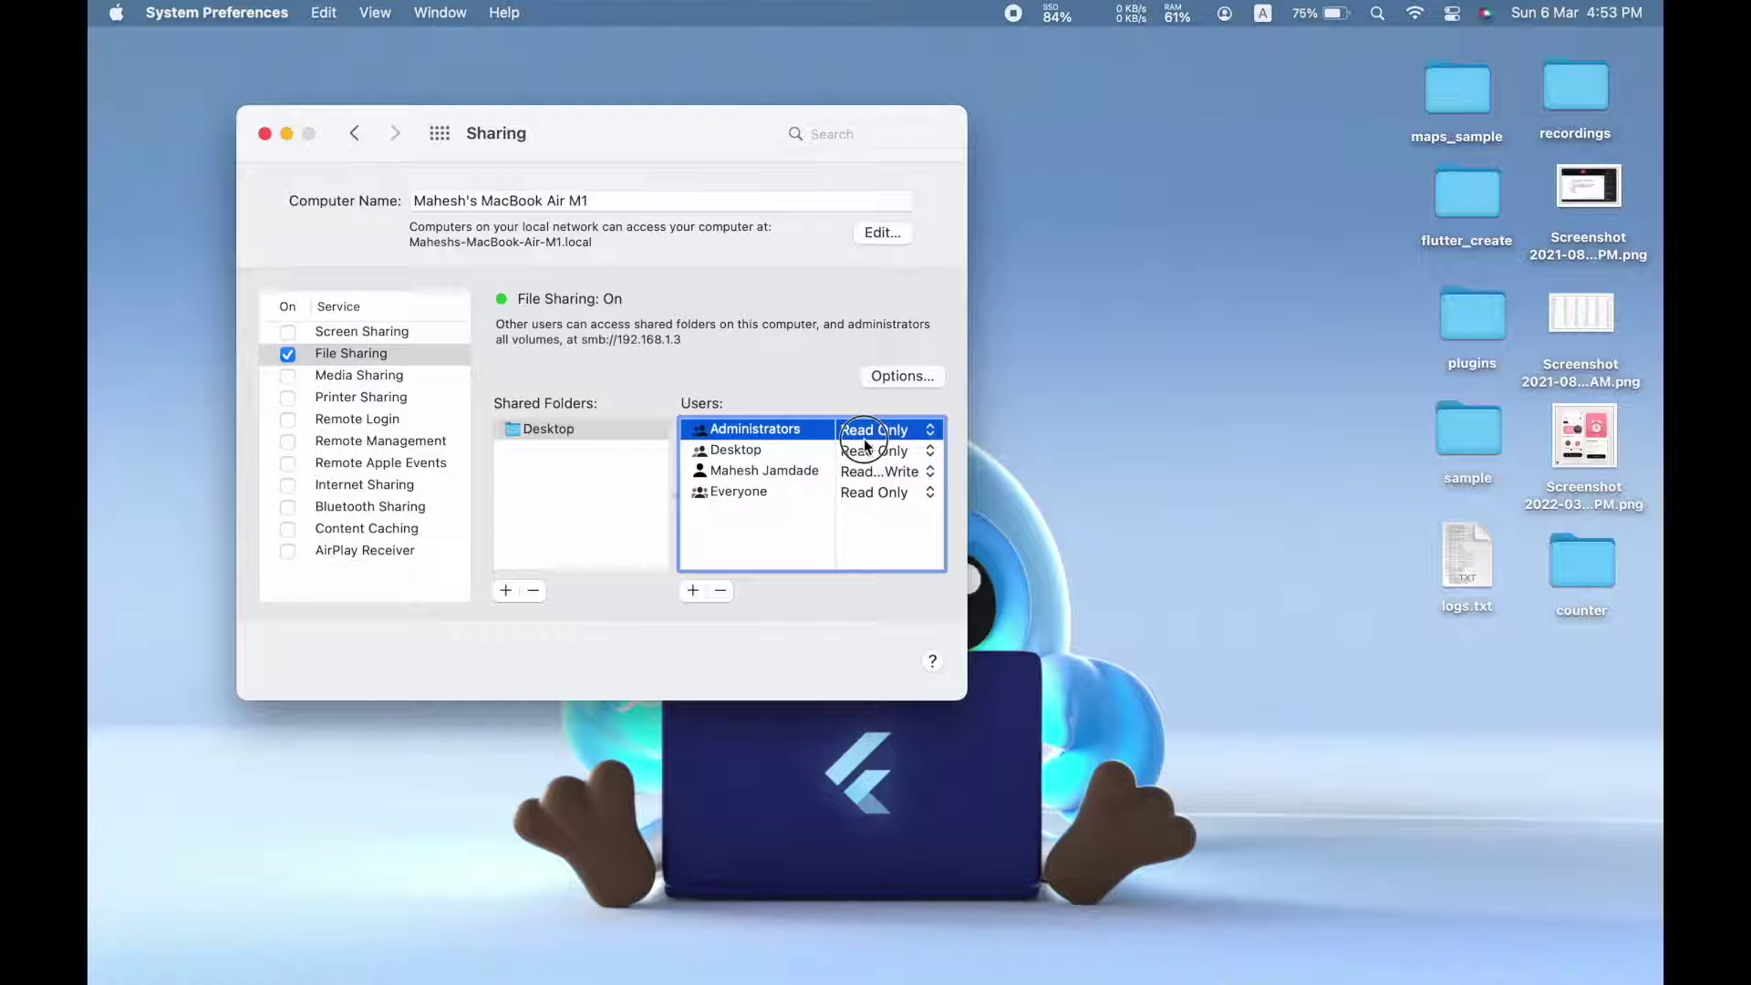
pyautogui.click(867, 450)
pyautogui.click(870, 456)
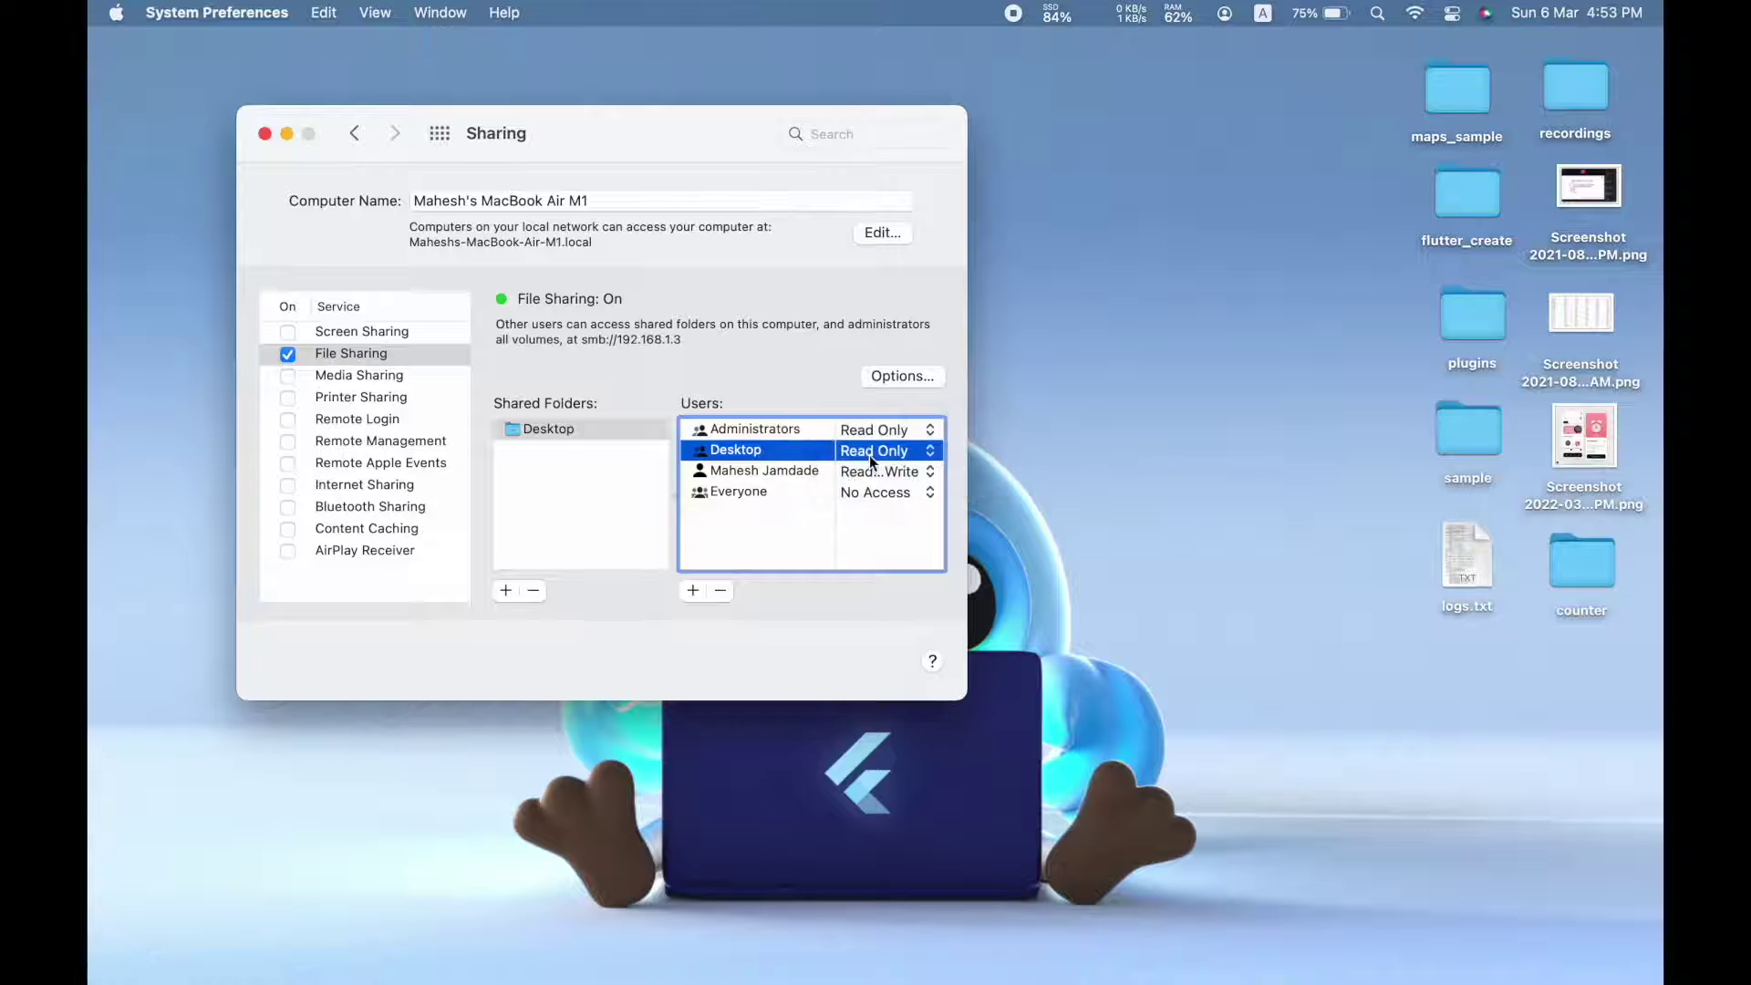
# Set Everyone's access to the shared Desktop to No Access.
pyautogui.click(758, 474)
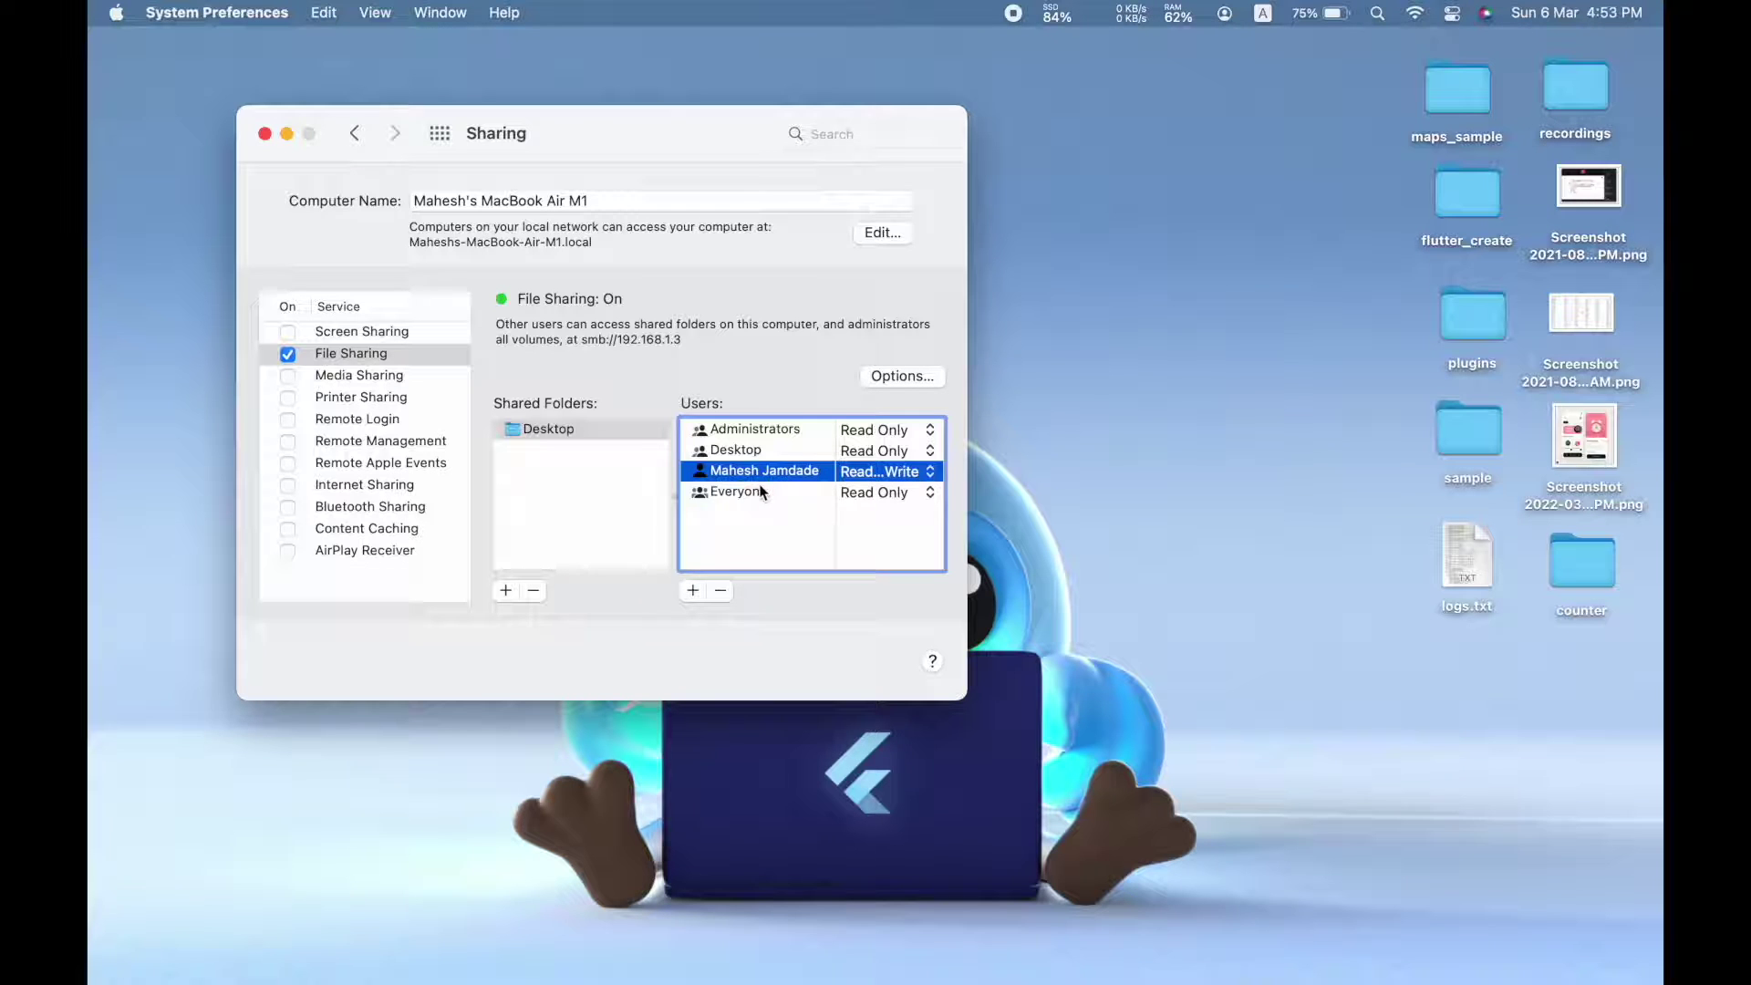
pyautogui.click(757, 493)
pyautogui.click(850, 493)
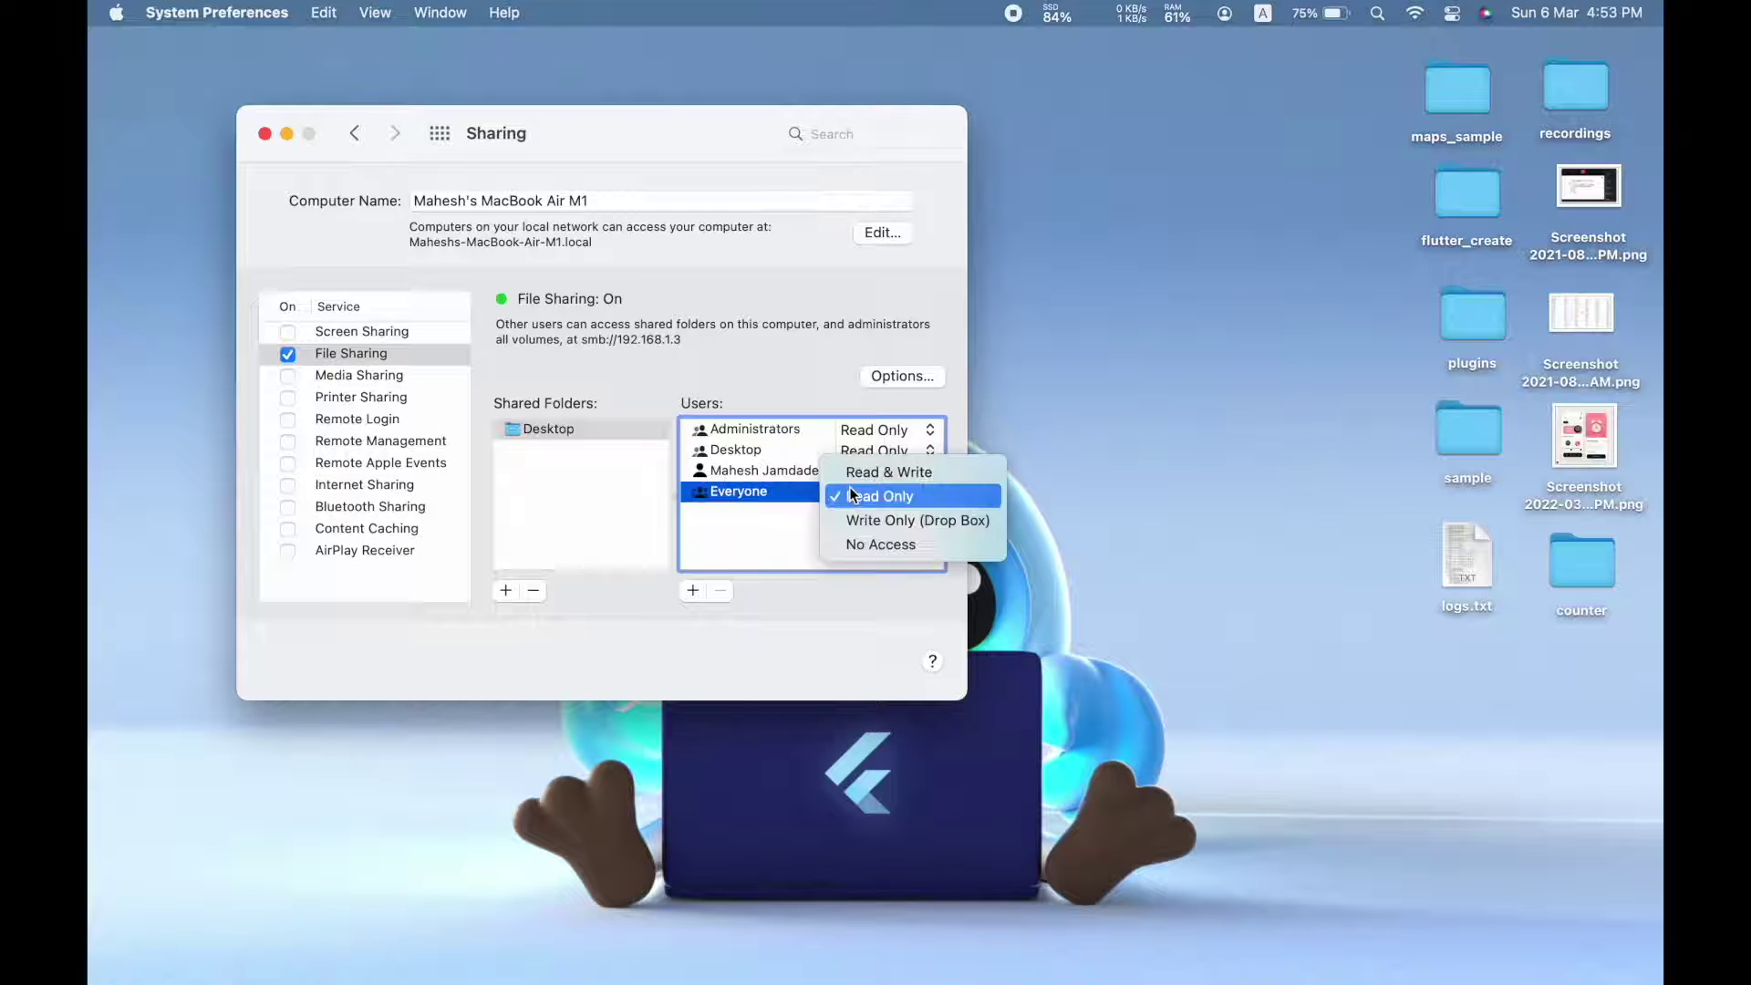
pyautogui.click(850, 544)
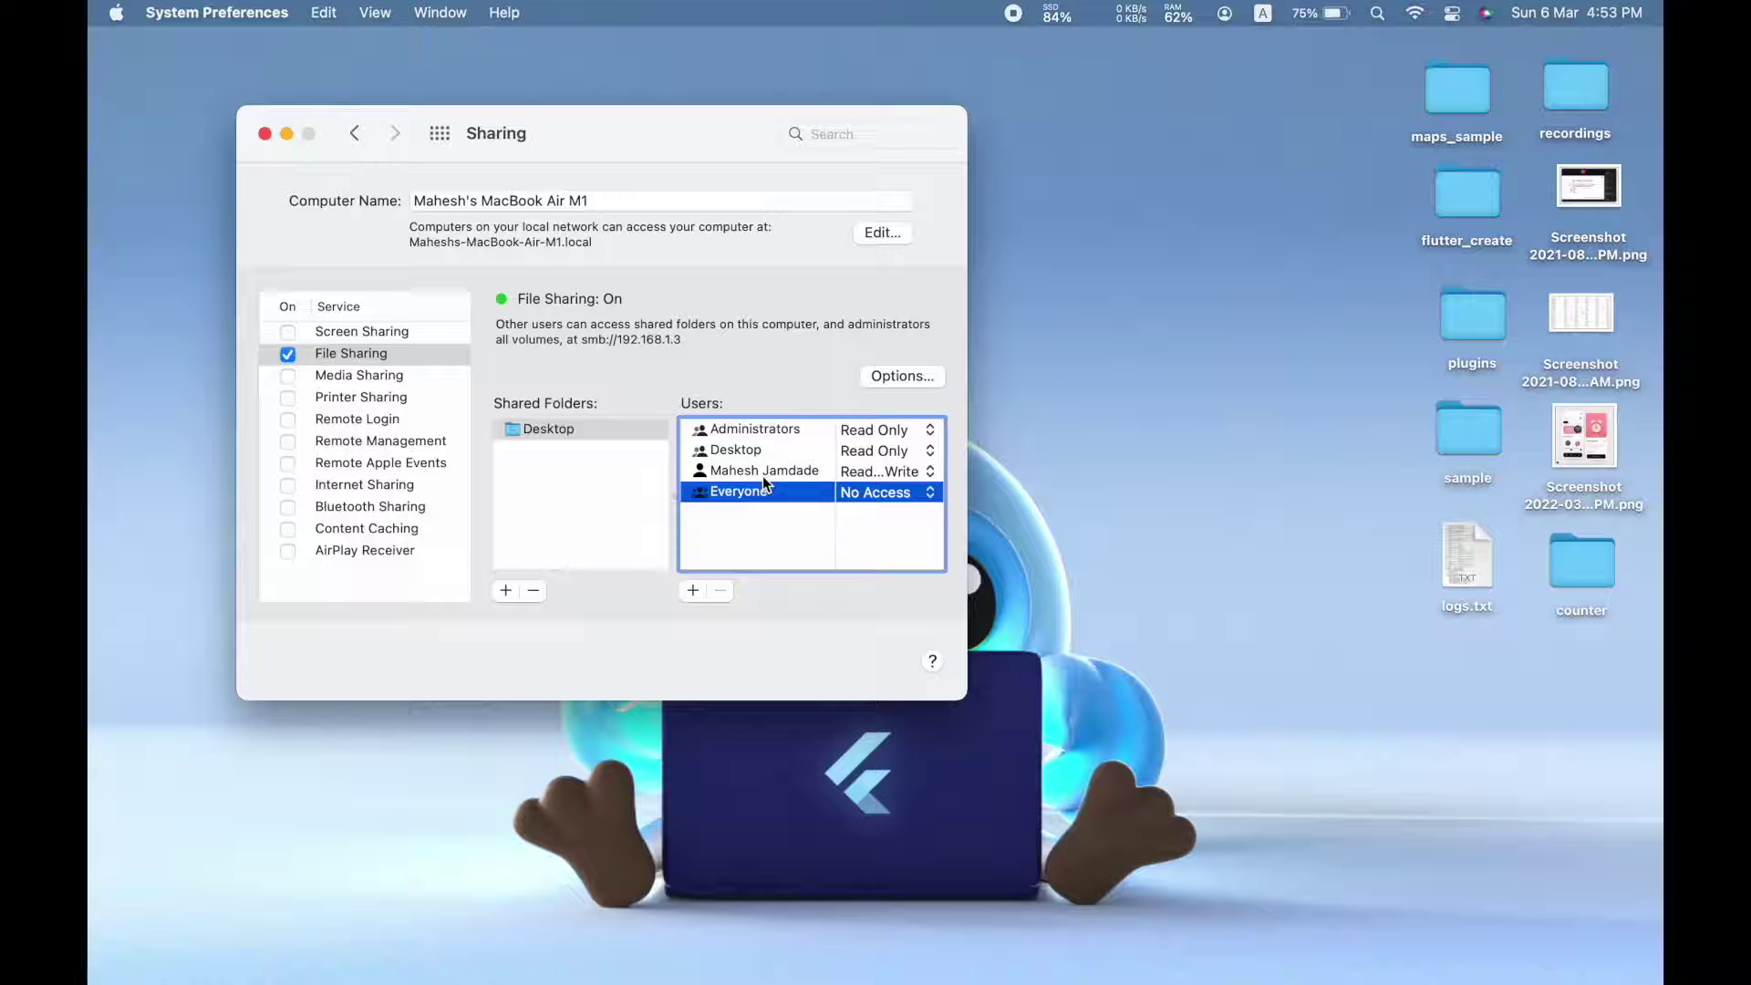
pyautogui.click(783, 450)
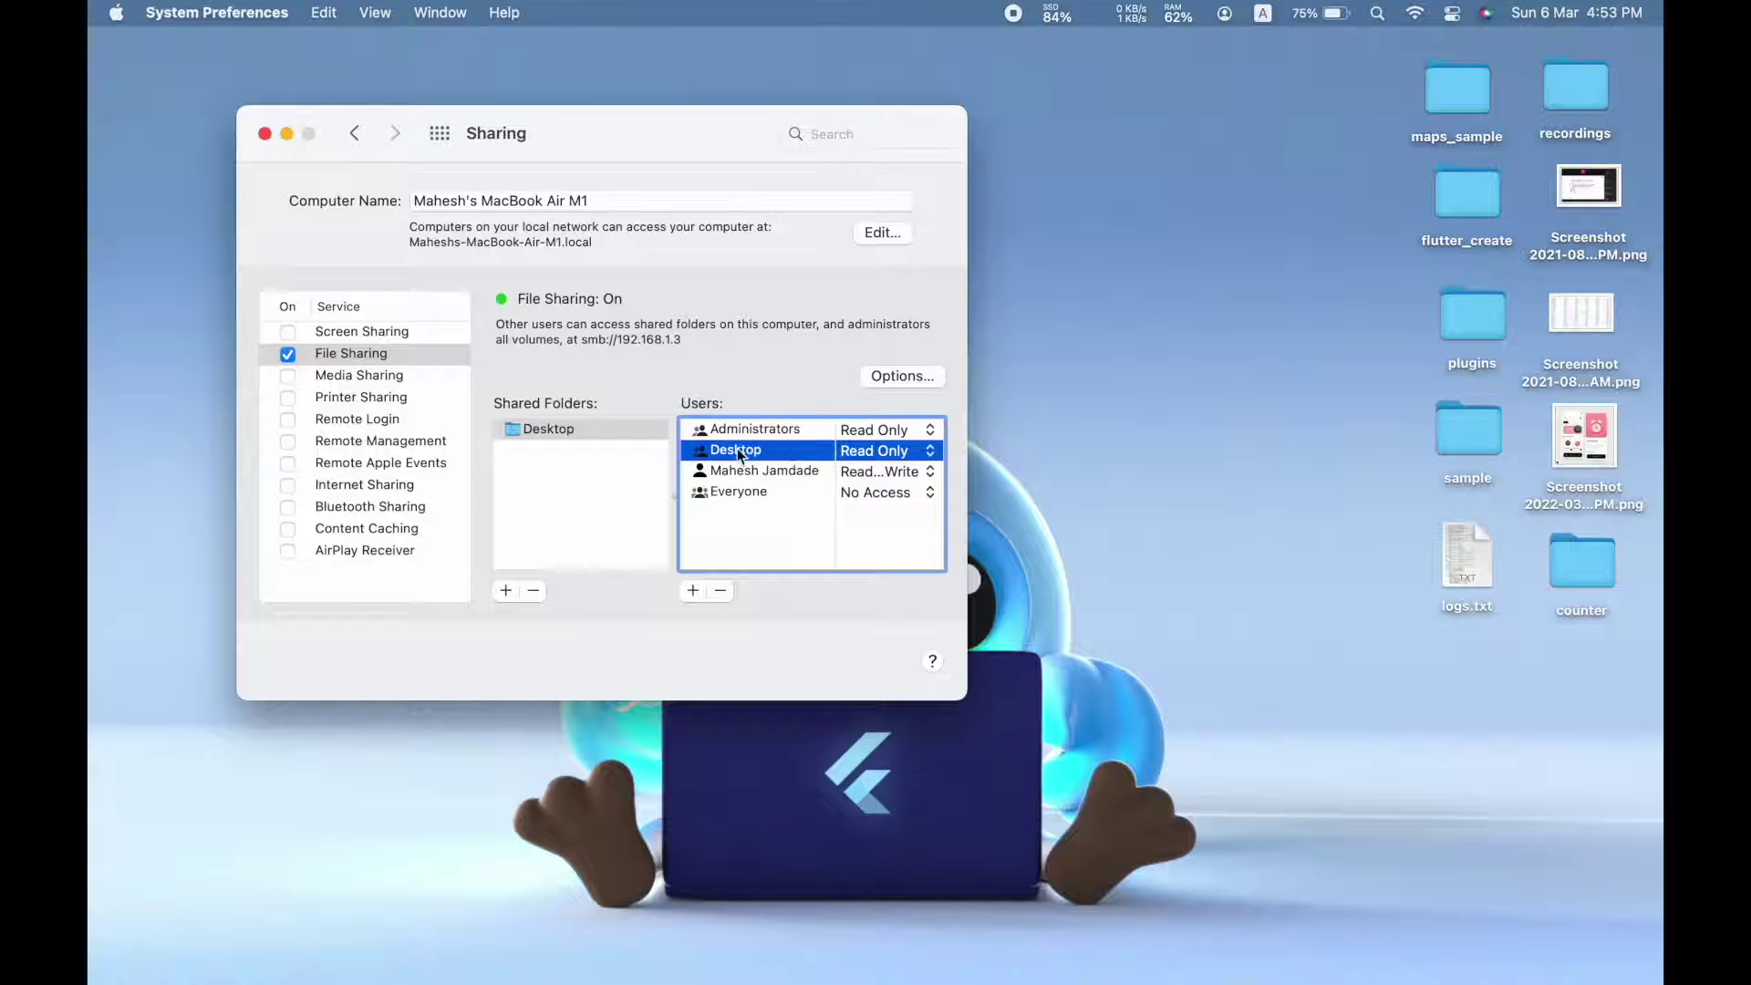
pyautogui.press('Down')
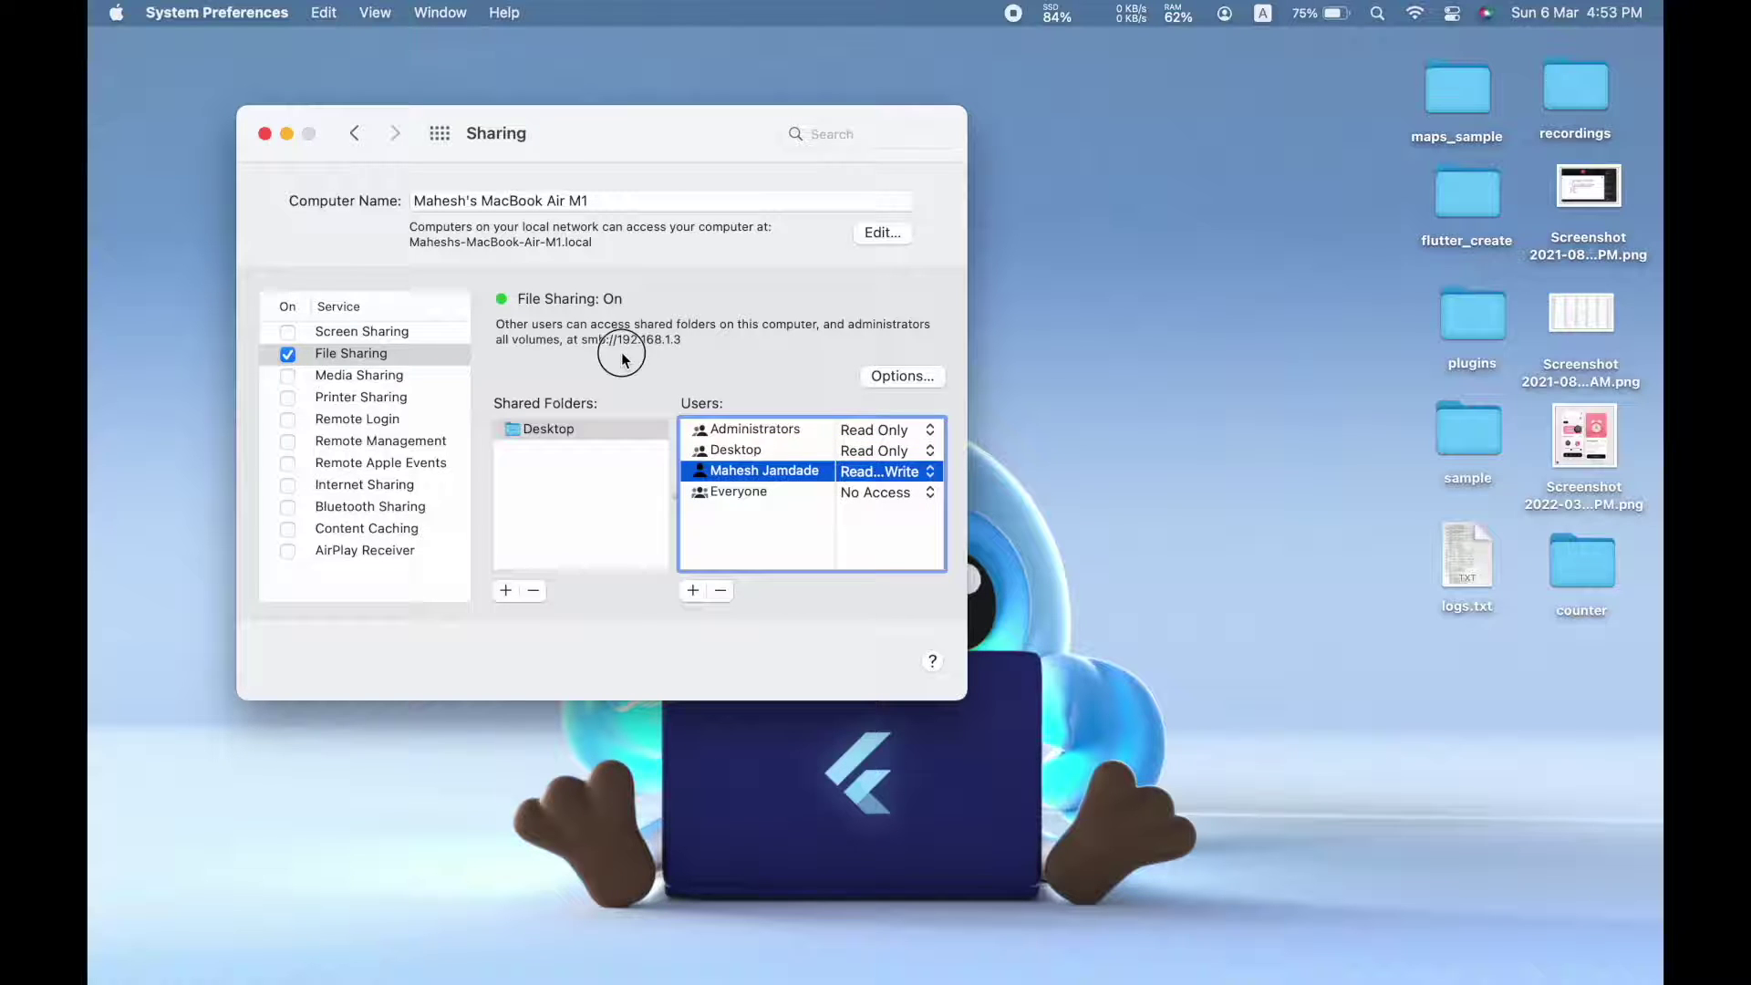
# Select the smb://192.168.1.3 address, then return to all System Preferences.
pyautogui.moveTo(582, 339)
pyautogui.mouseDown()
pyautogui.moveTo(691, 341)
pyautogui.moveTo(574, 340)
pyautogui.mouseUp()
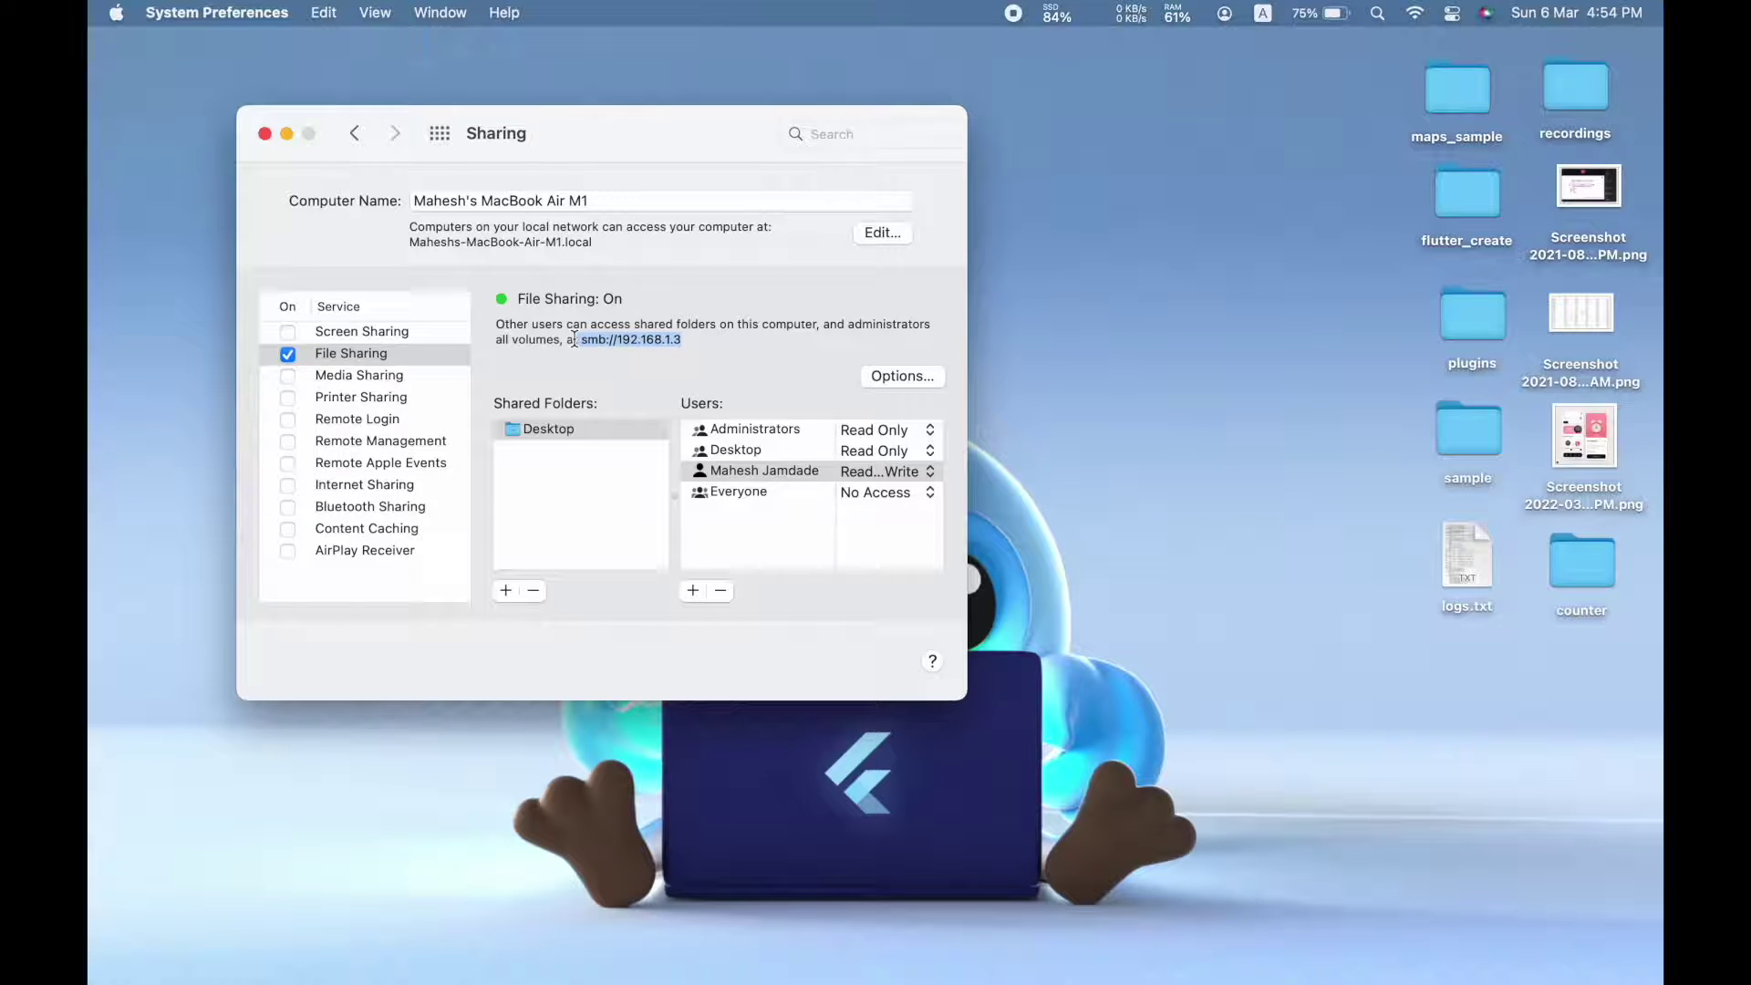
pyautogui.click(779, 544)
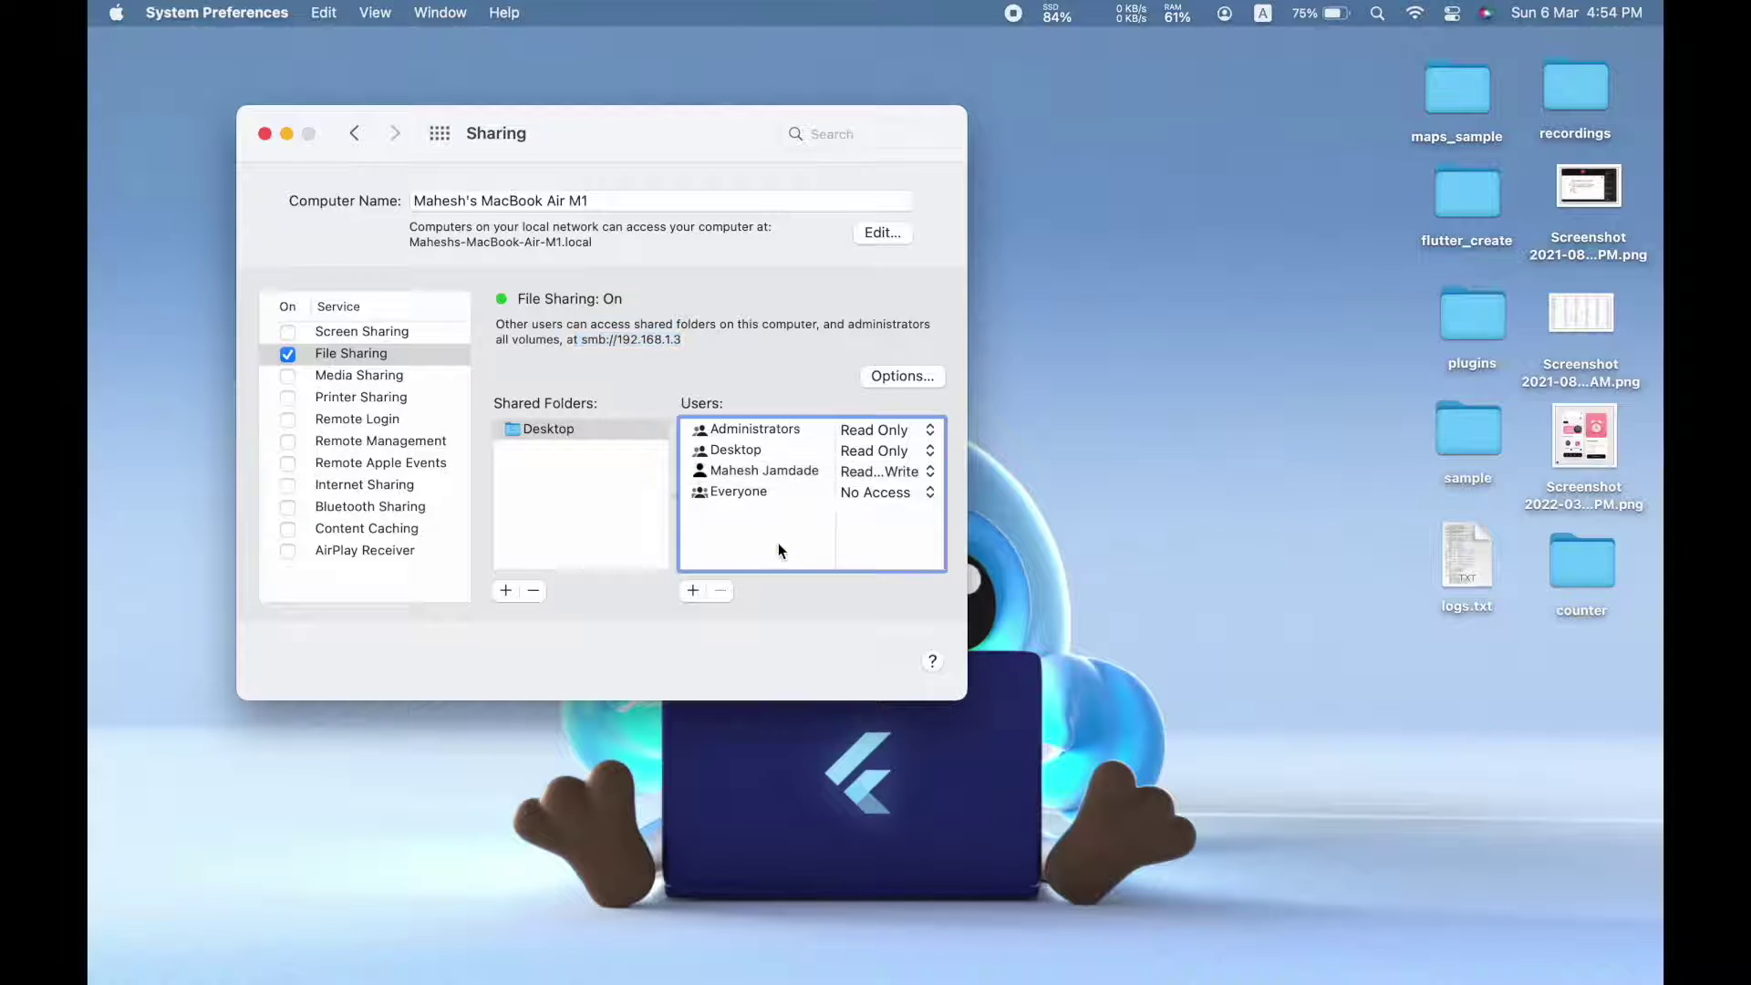
pyautogui.click(355, 133)
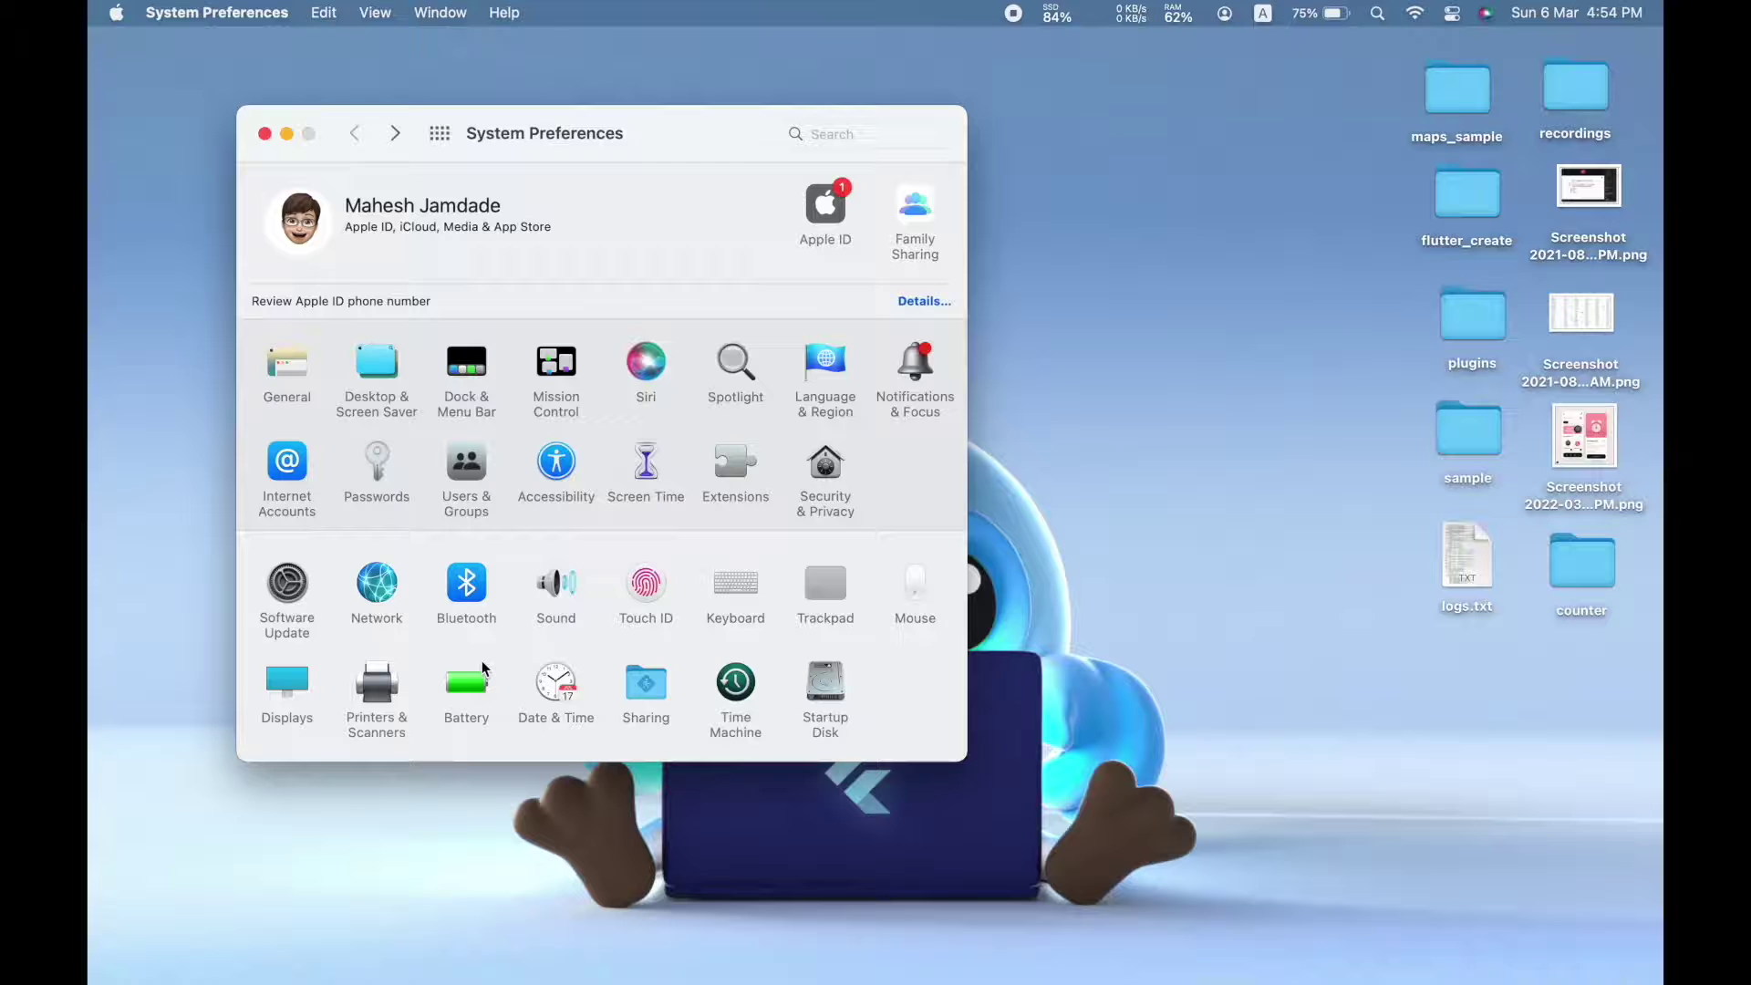
# In Network > Advanced > WINS, change the Wi-Fi workgroup from 'WORKGROUP' to lowercase 'workgroup'.
pyautogui.click(383, 586)
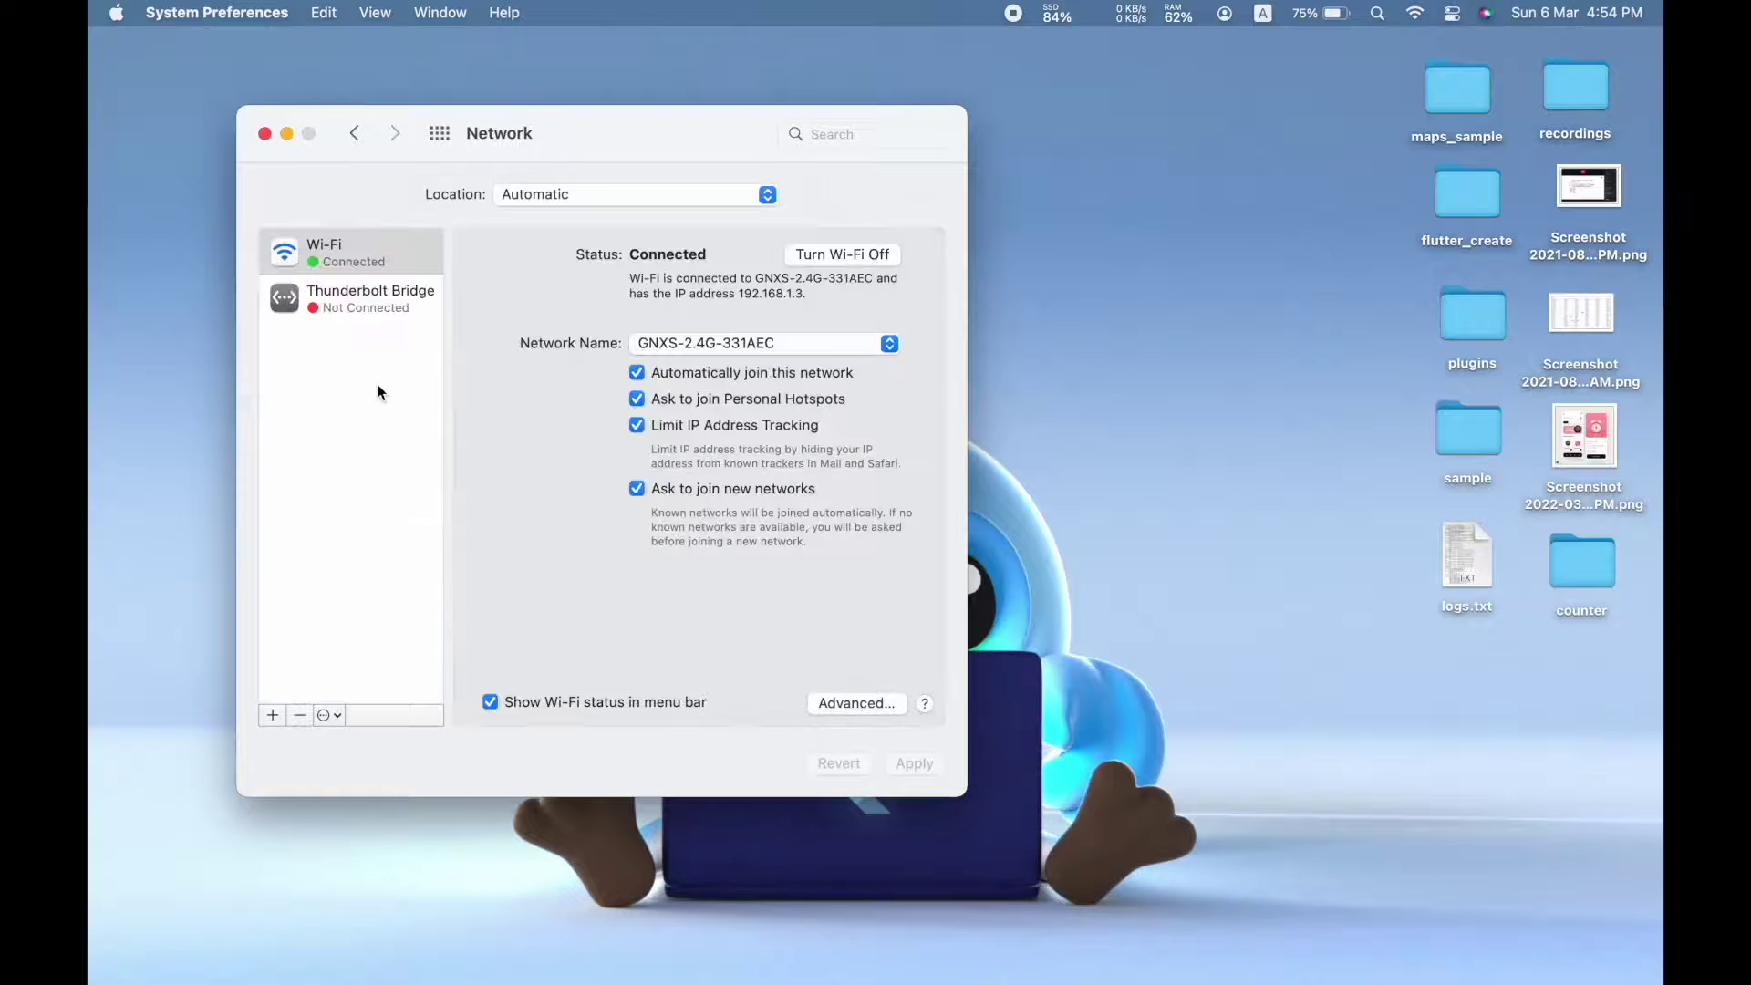
pyautogui.click(839, 707)
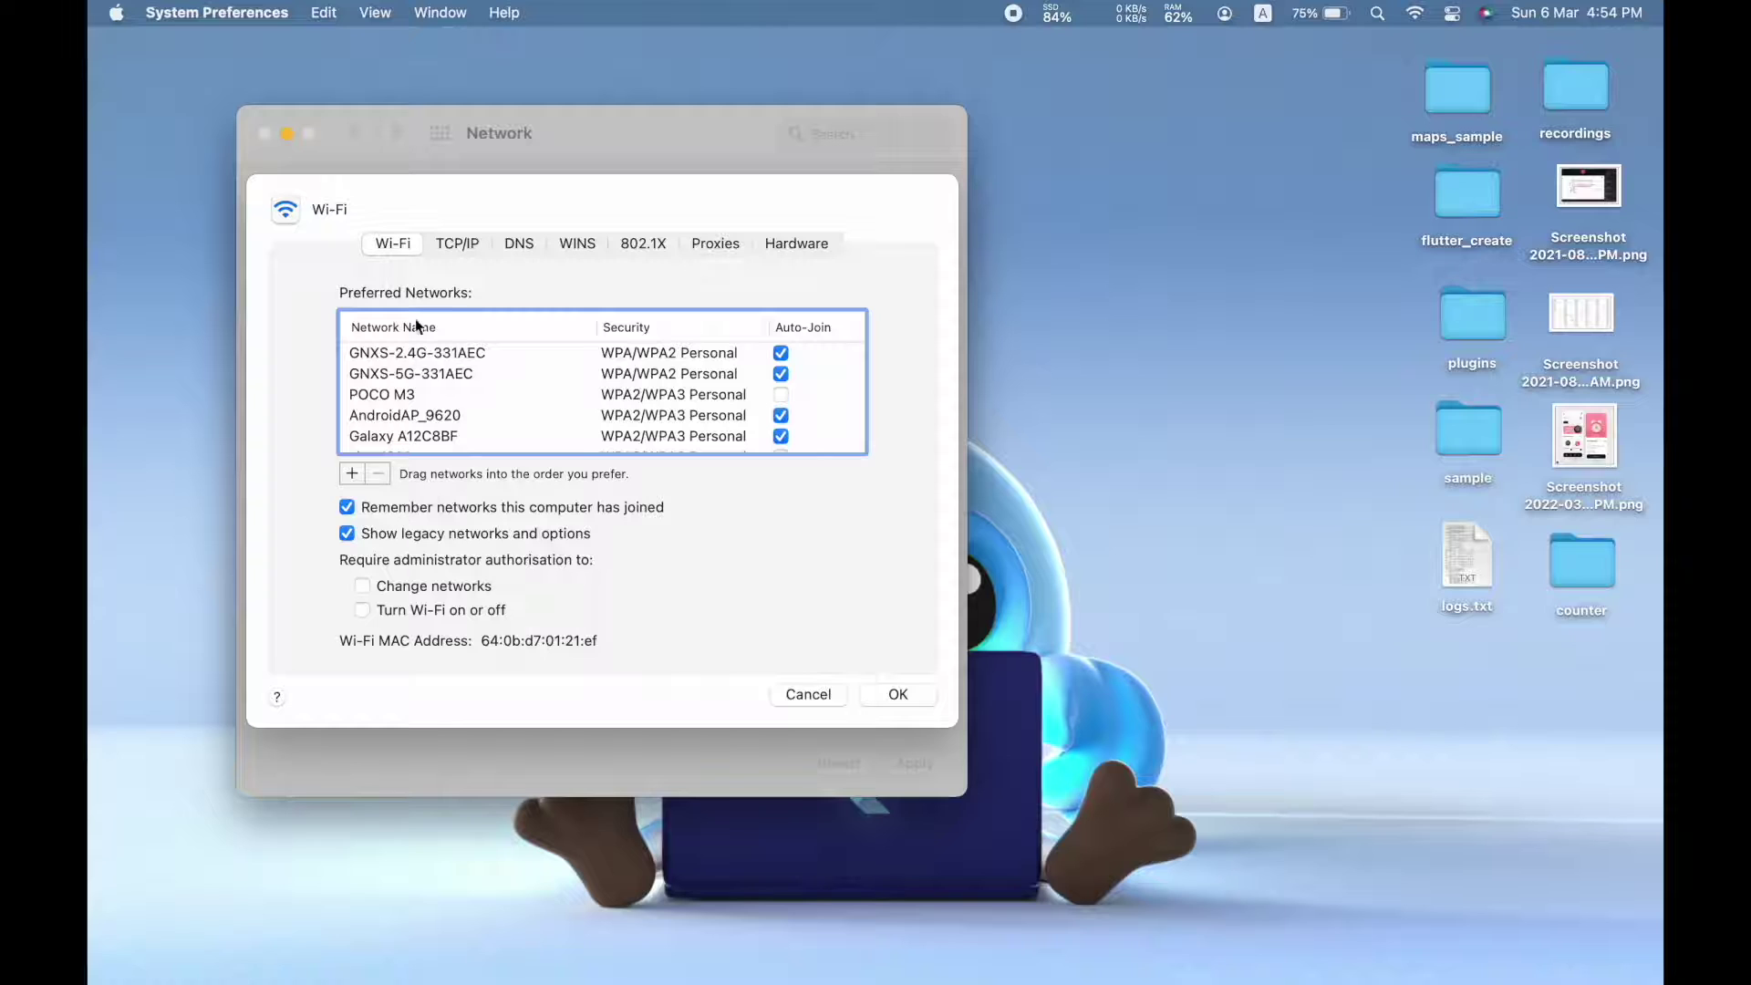
pyautogui.click(582, 243)
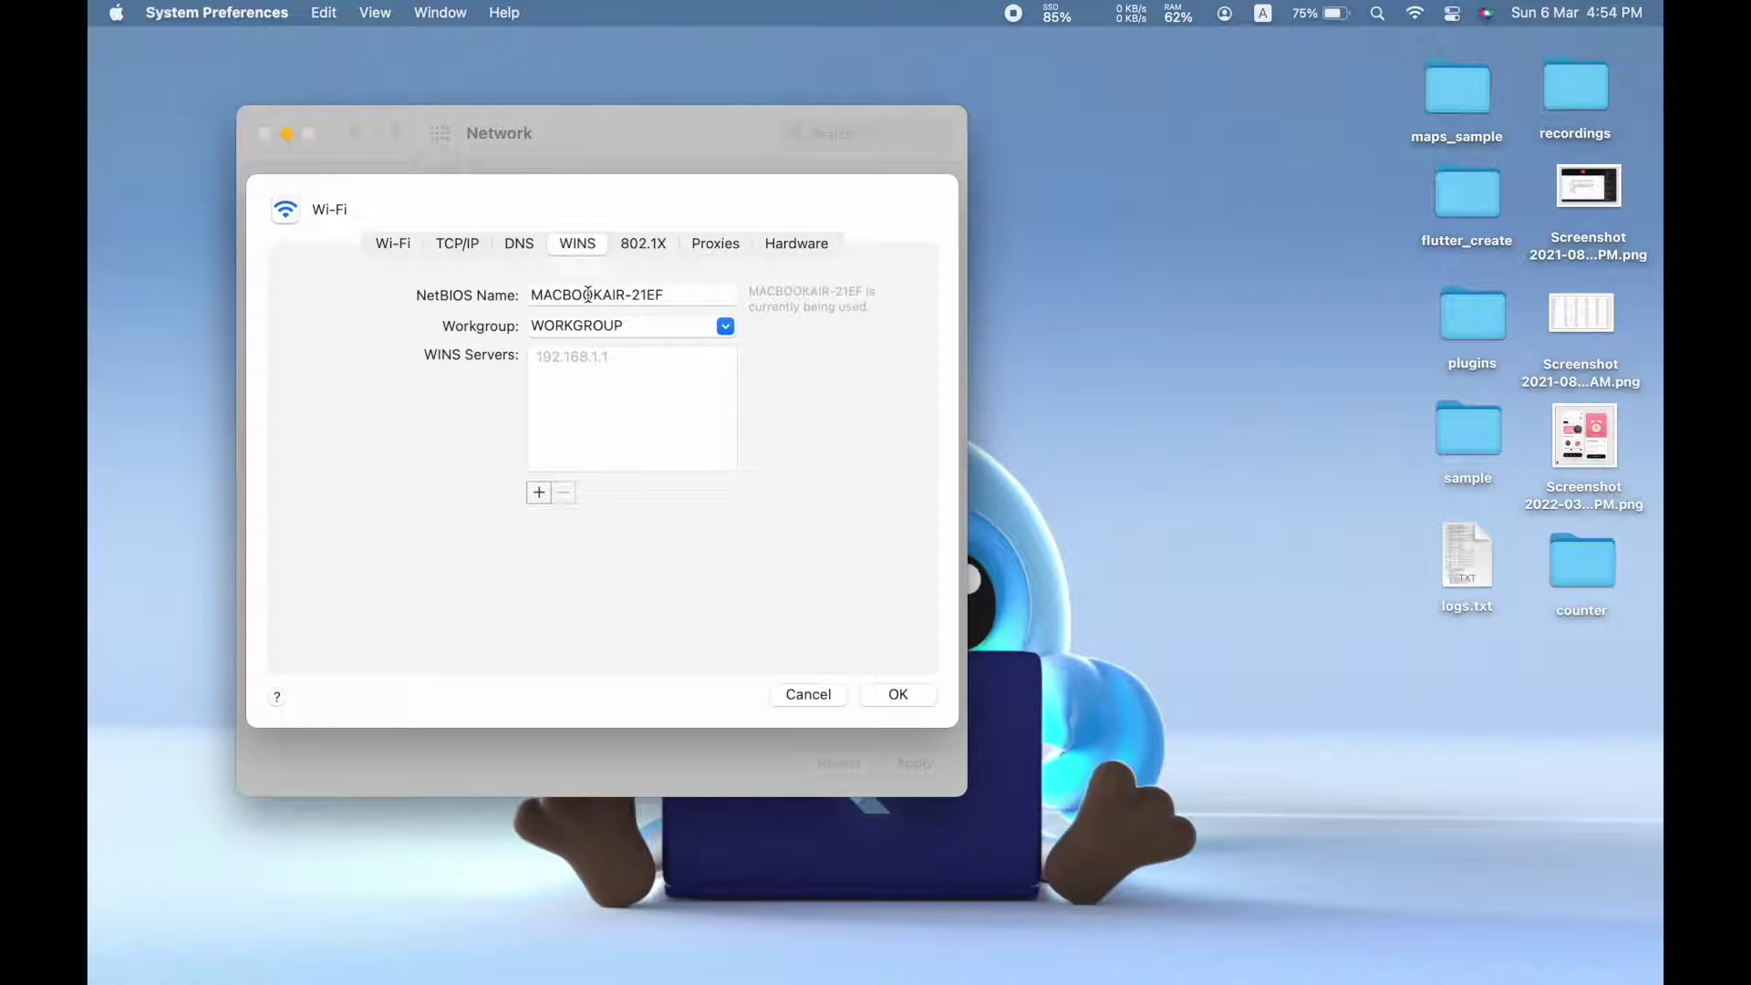
pyautogui.click(629, 326)
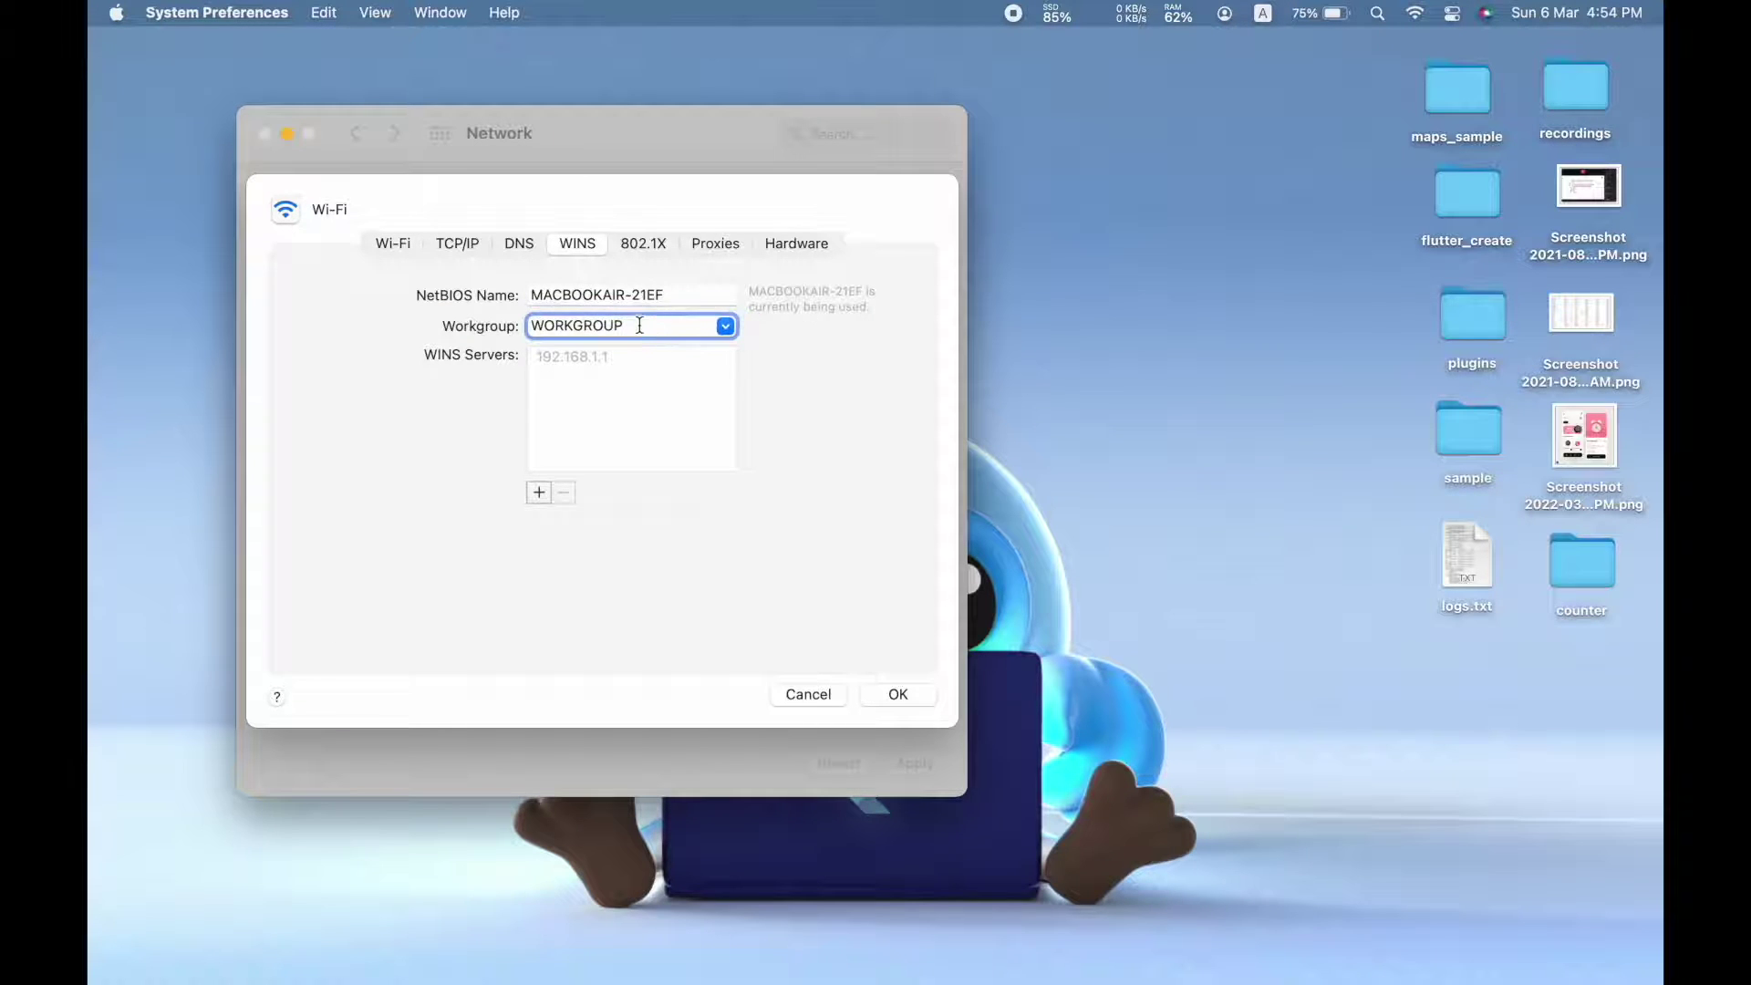
pyautogui.doubleClick(640, 325)
pyautogui.click(633, 320)
pyautogui.click(726, 325)
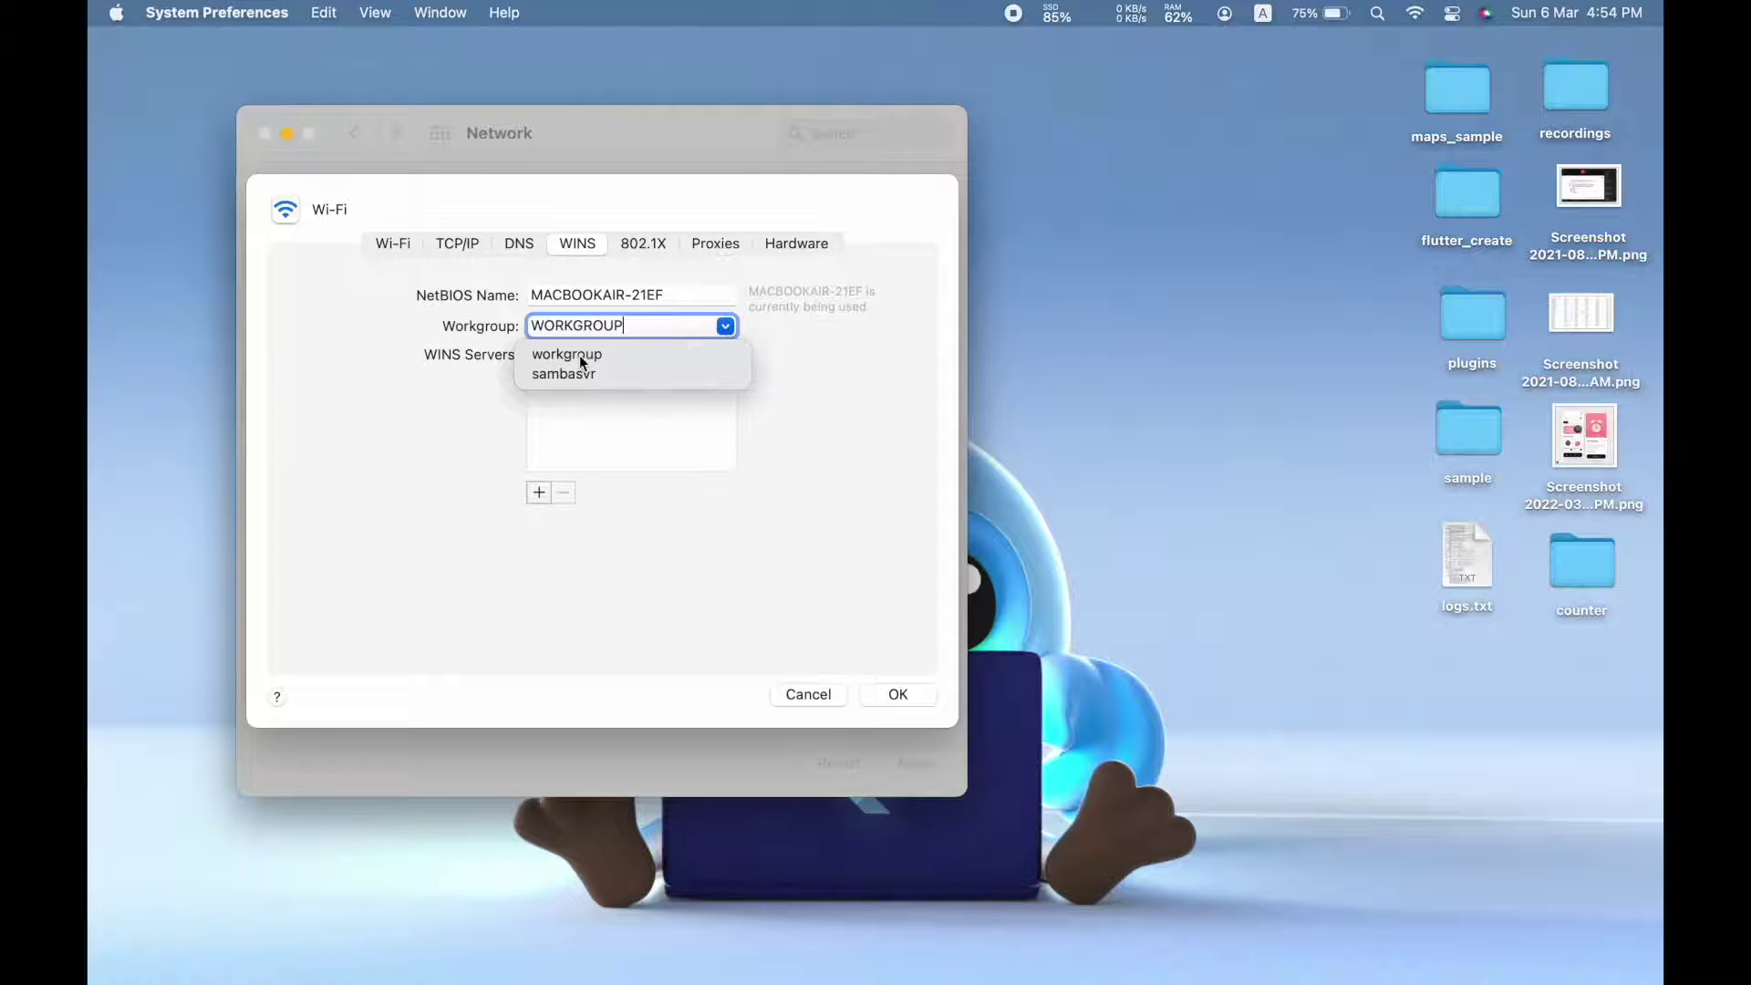
pyautogui.click(578, 354)
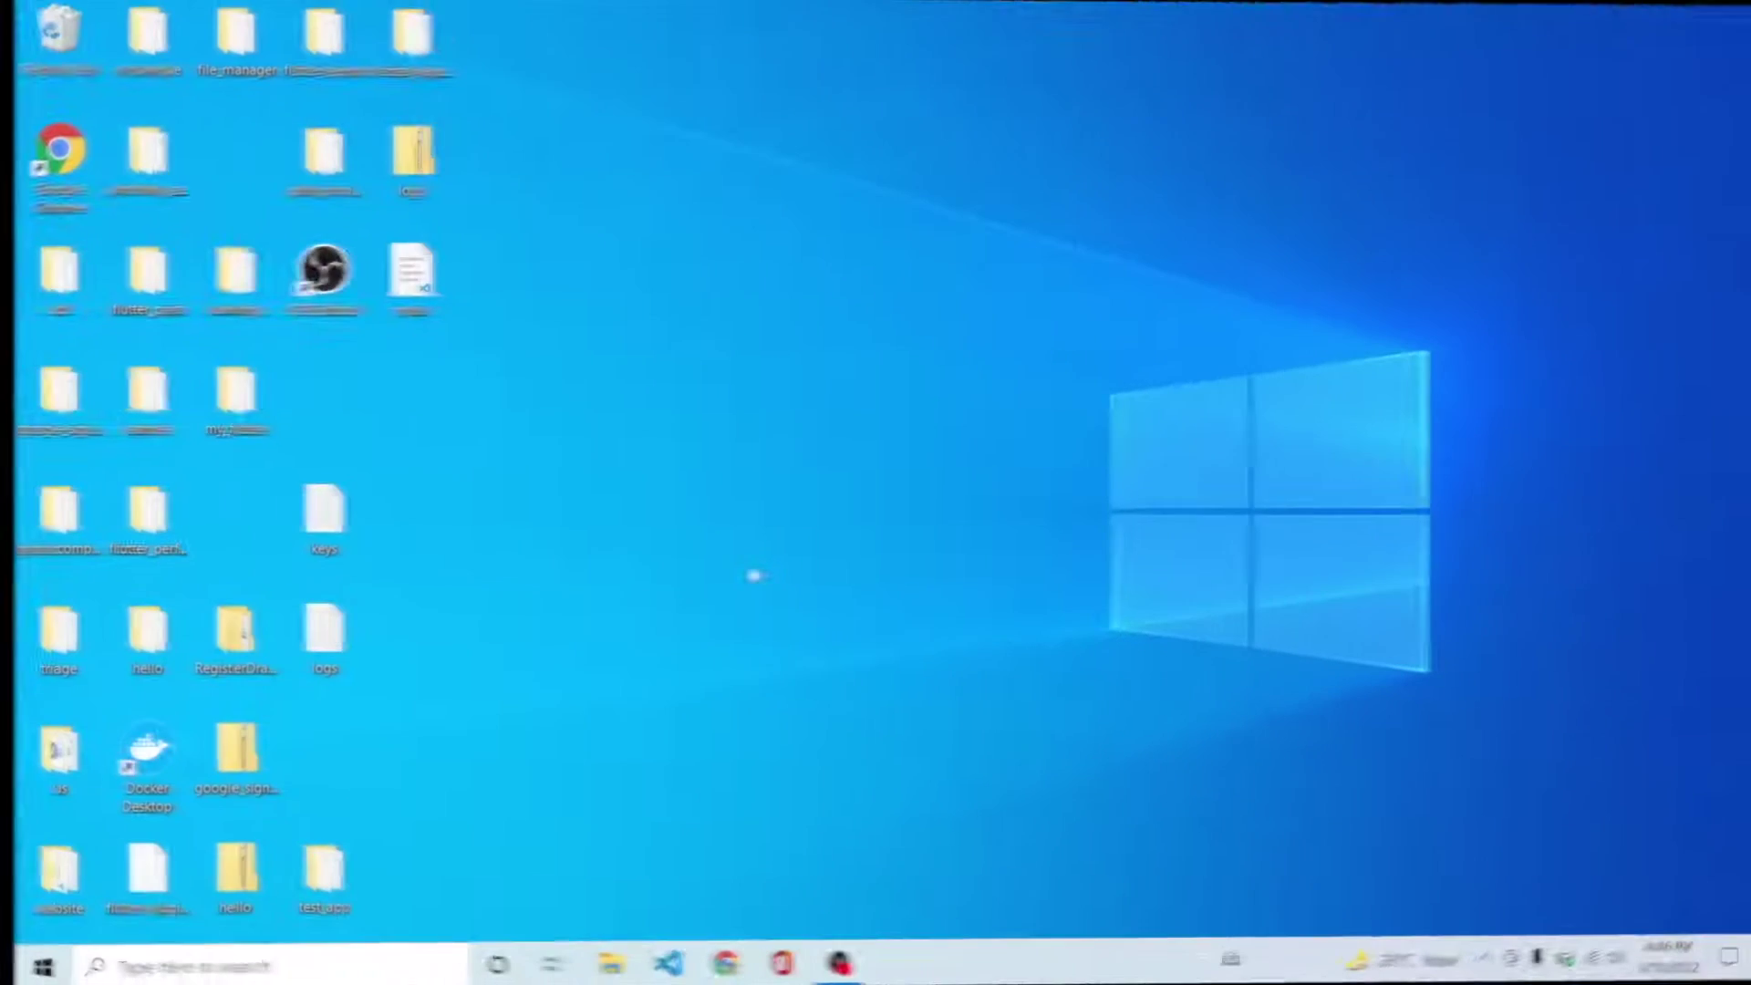
# Search 'con' from Start to open Control Panel's System and Security > System page.
pyautogui.press('super')
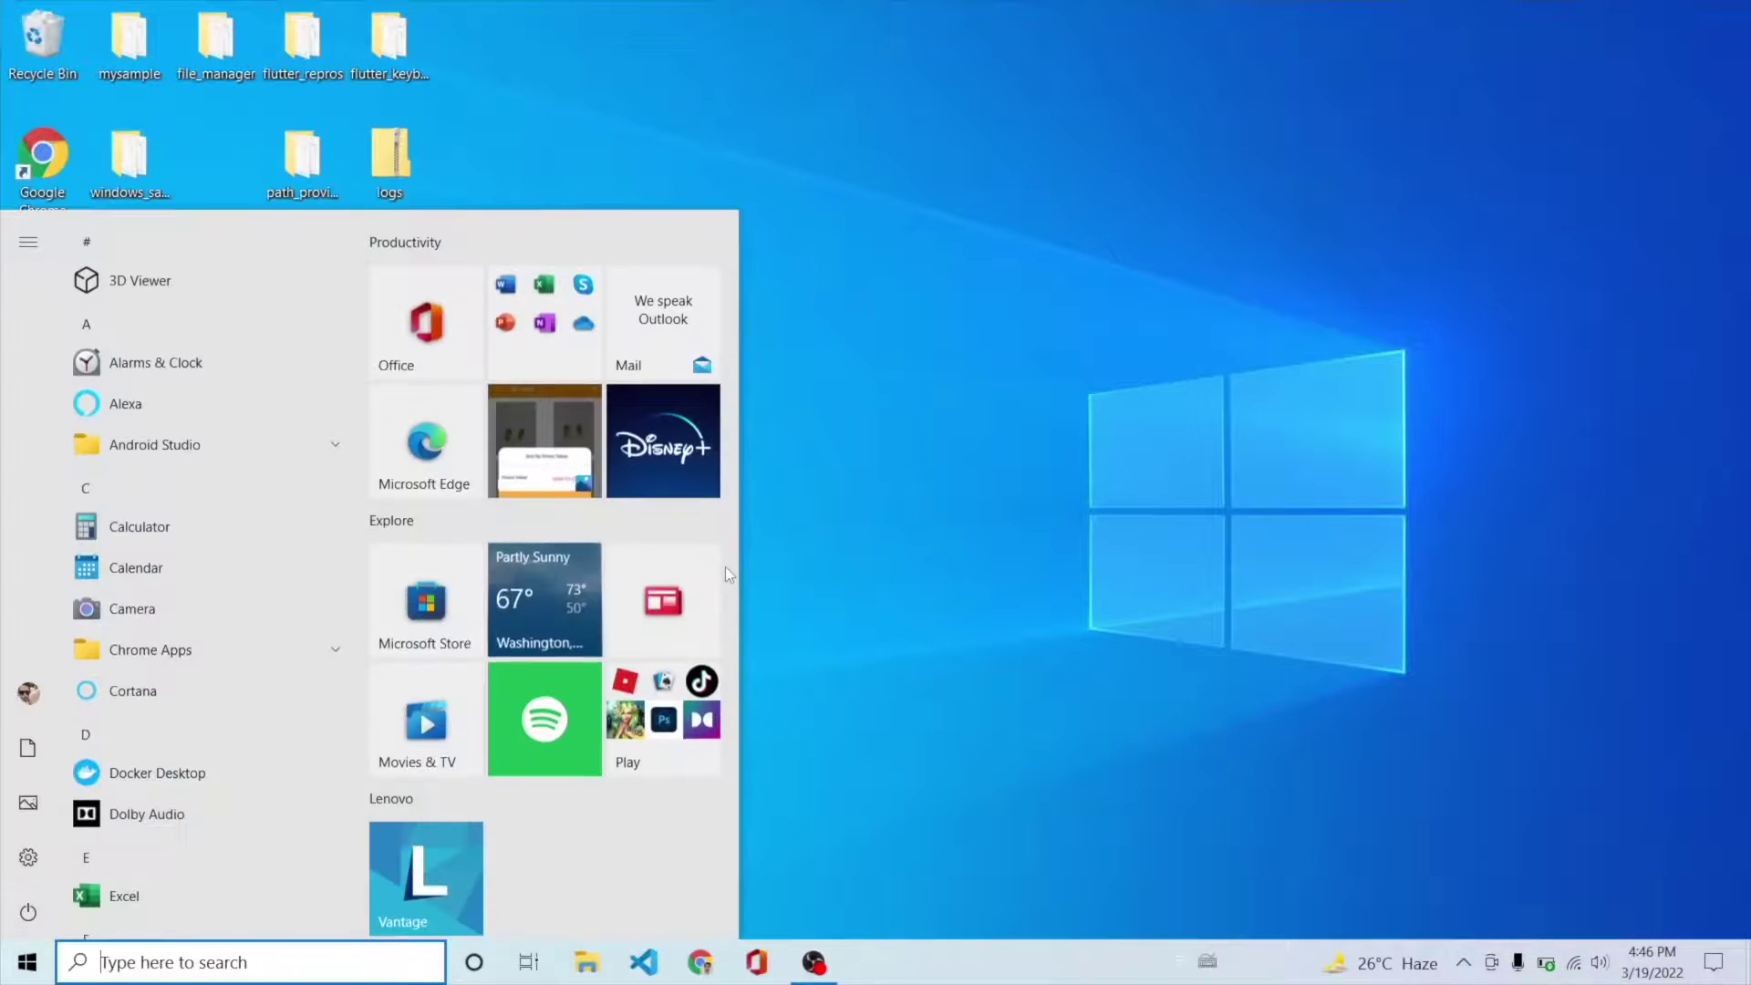
pyautogui.write('con')
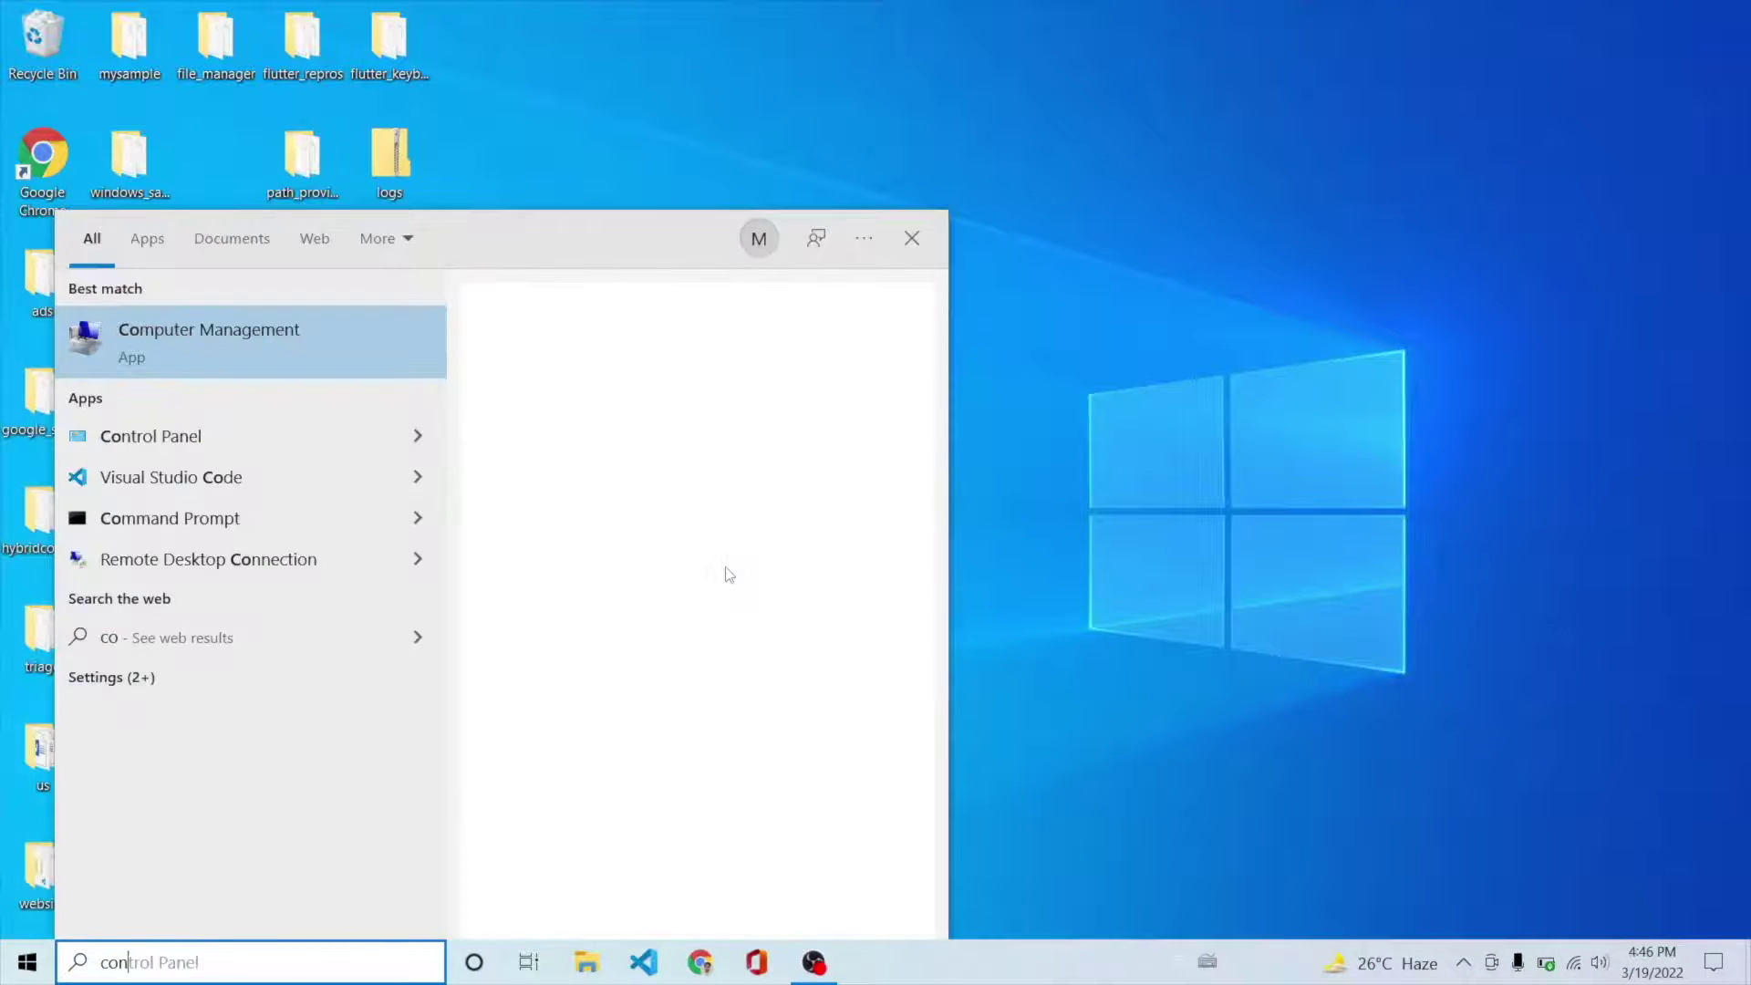
pyautogui.press('Return')
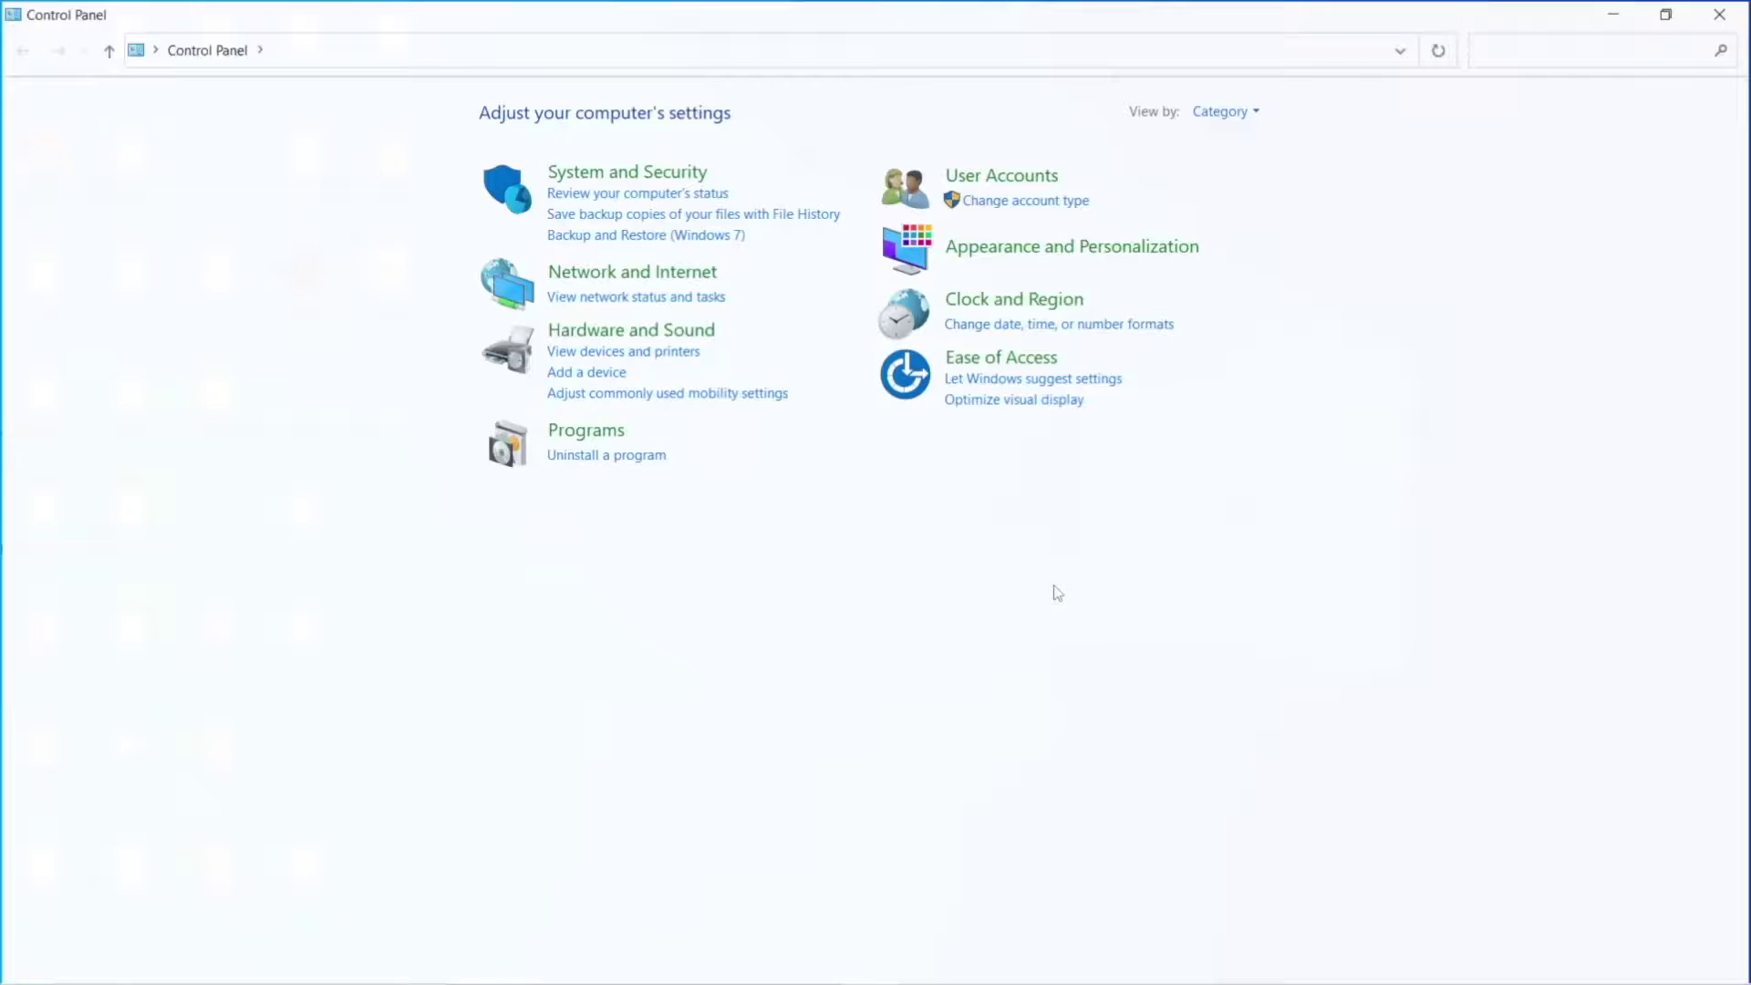
pyautogui.click(603, 169)
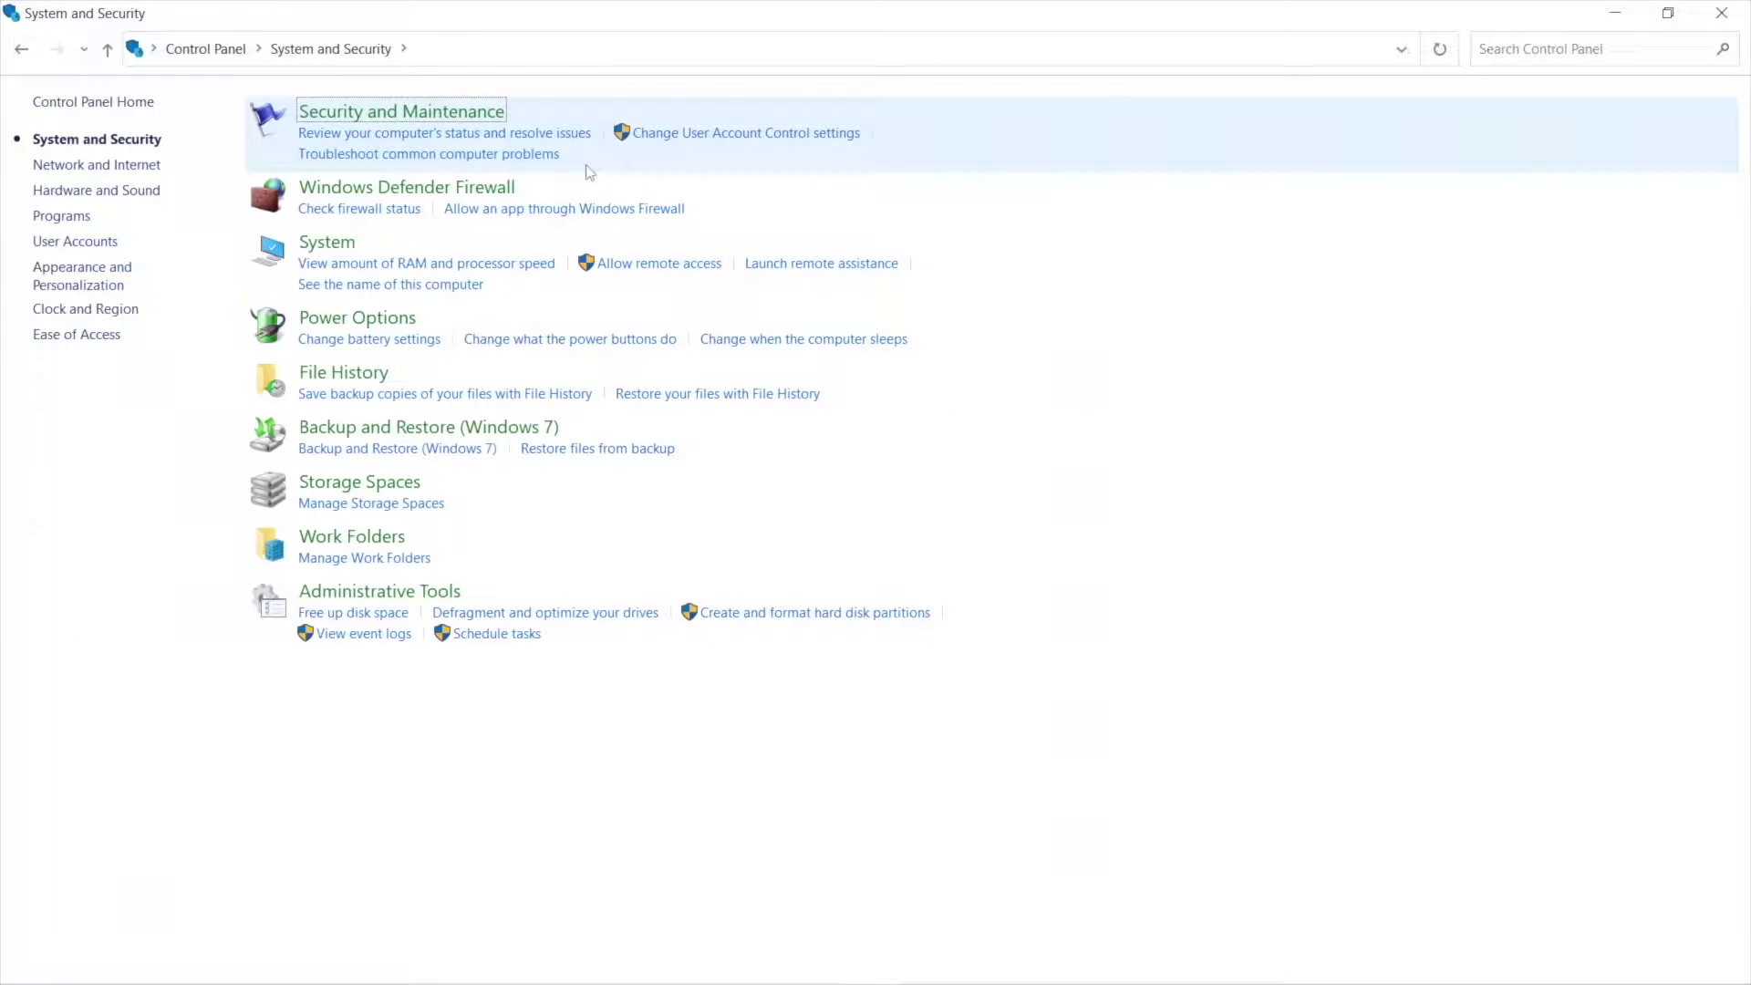
pyautogui.click(329, 242)
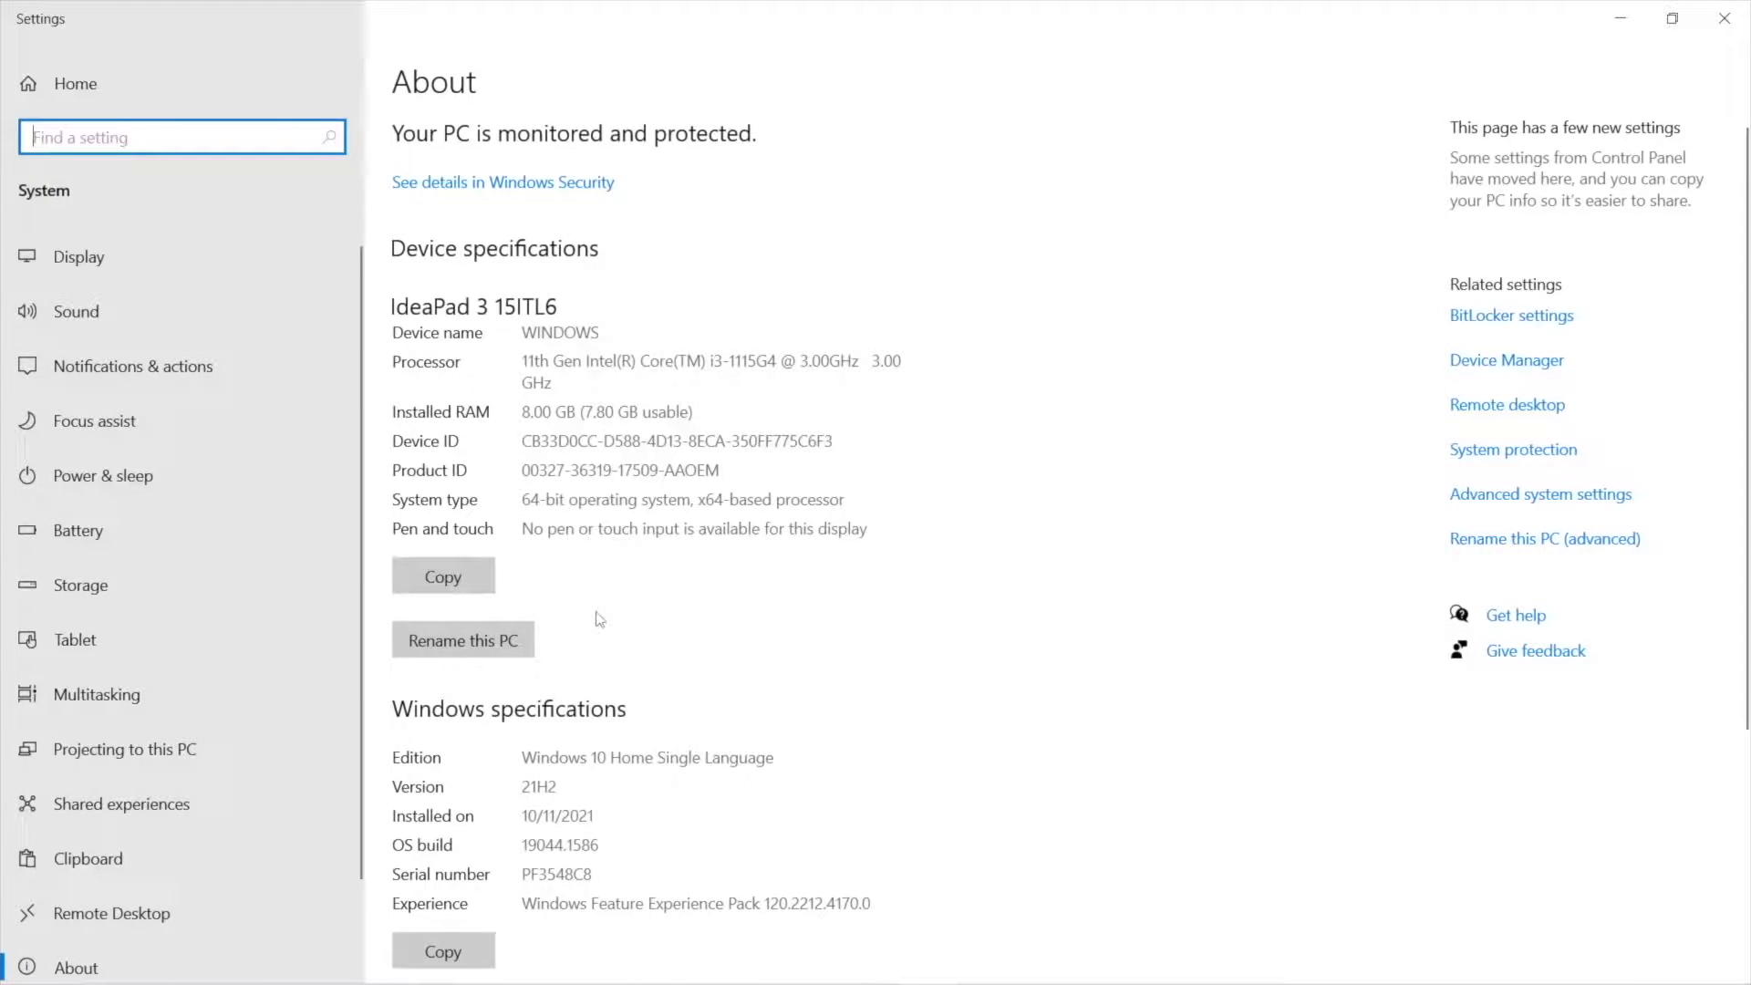
# Open the advanced computer name properties and highlight the workgroup name WORKGROUP.
pyautogui.scroll(-3, 601, 620)
pyautogui.scroll(3, 601, 620)
pyautogui.scroll(-1, 550, 470)
pyautogui.scroll(-3, 550, 470)
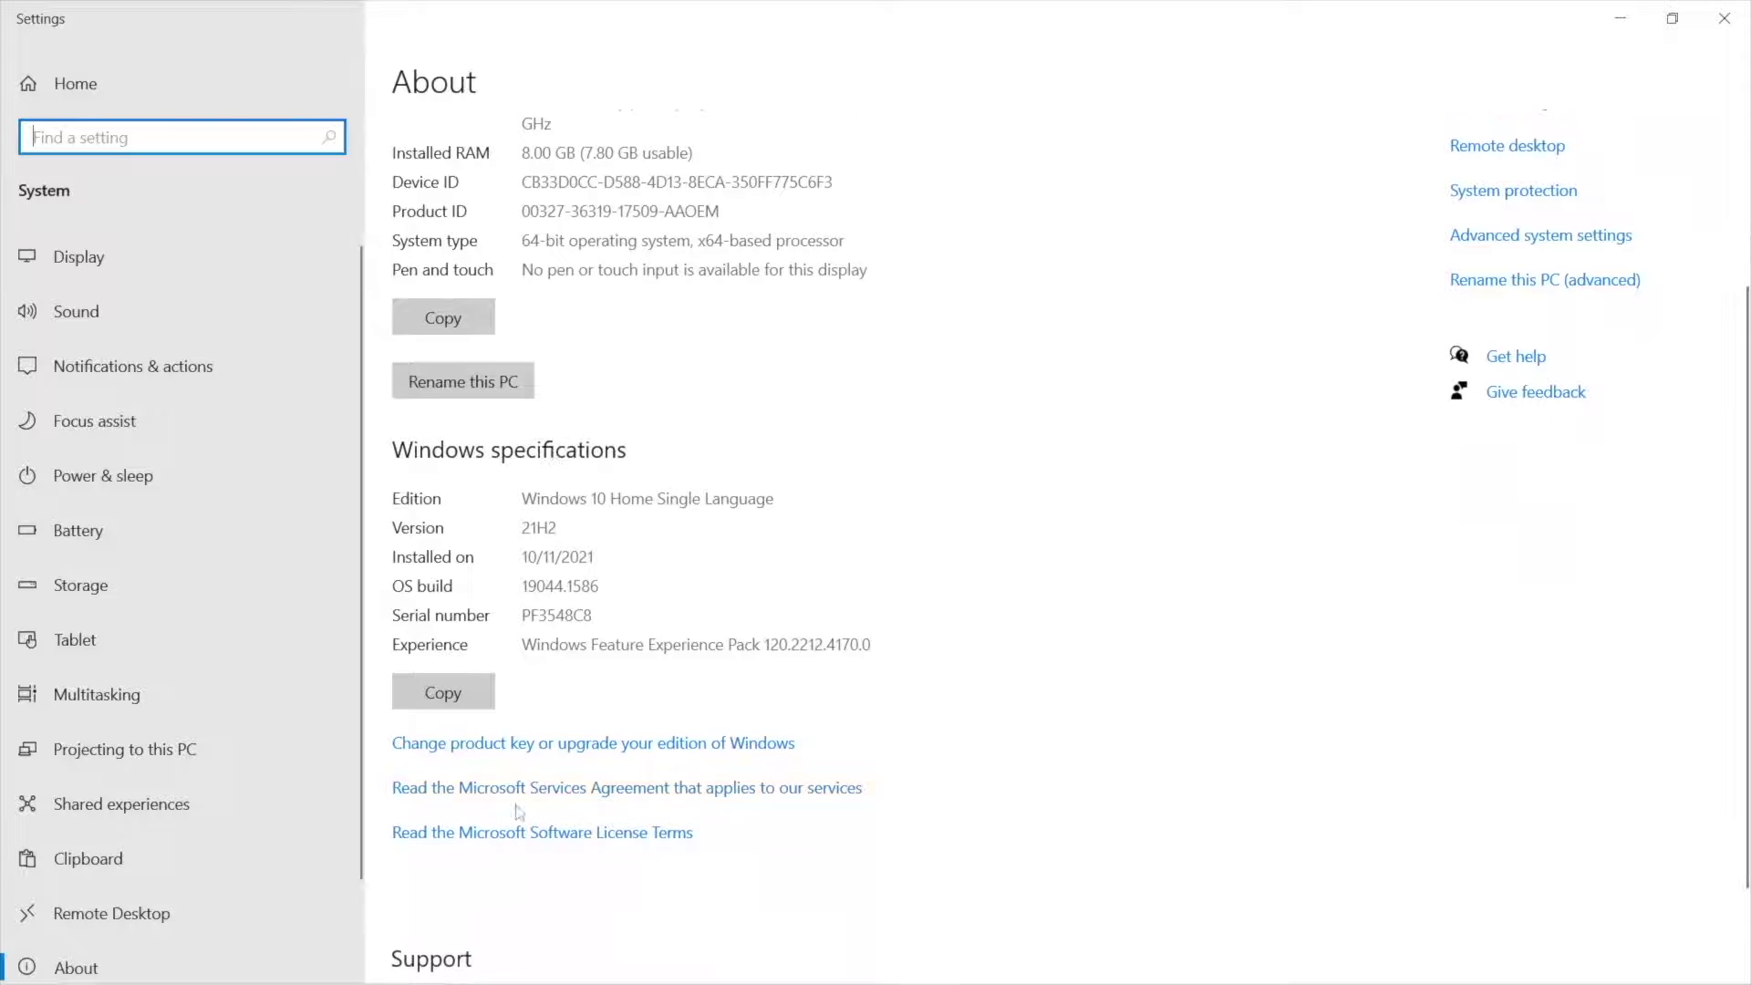
pyautogui.scroll(3, 872, 684)
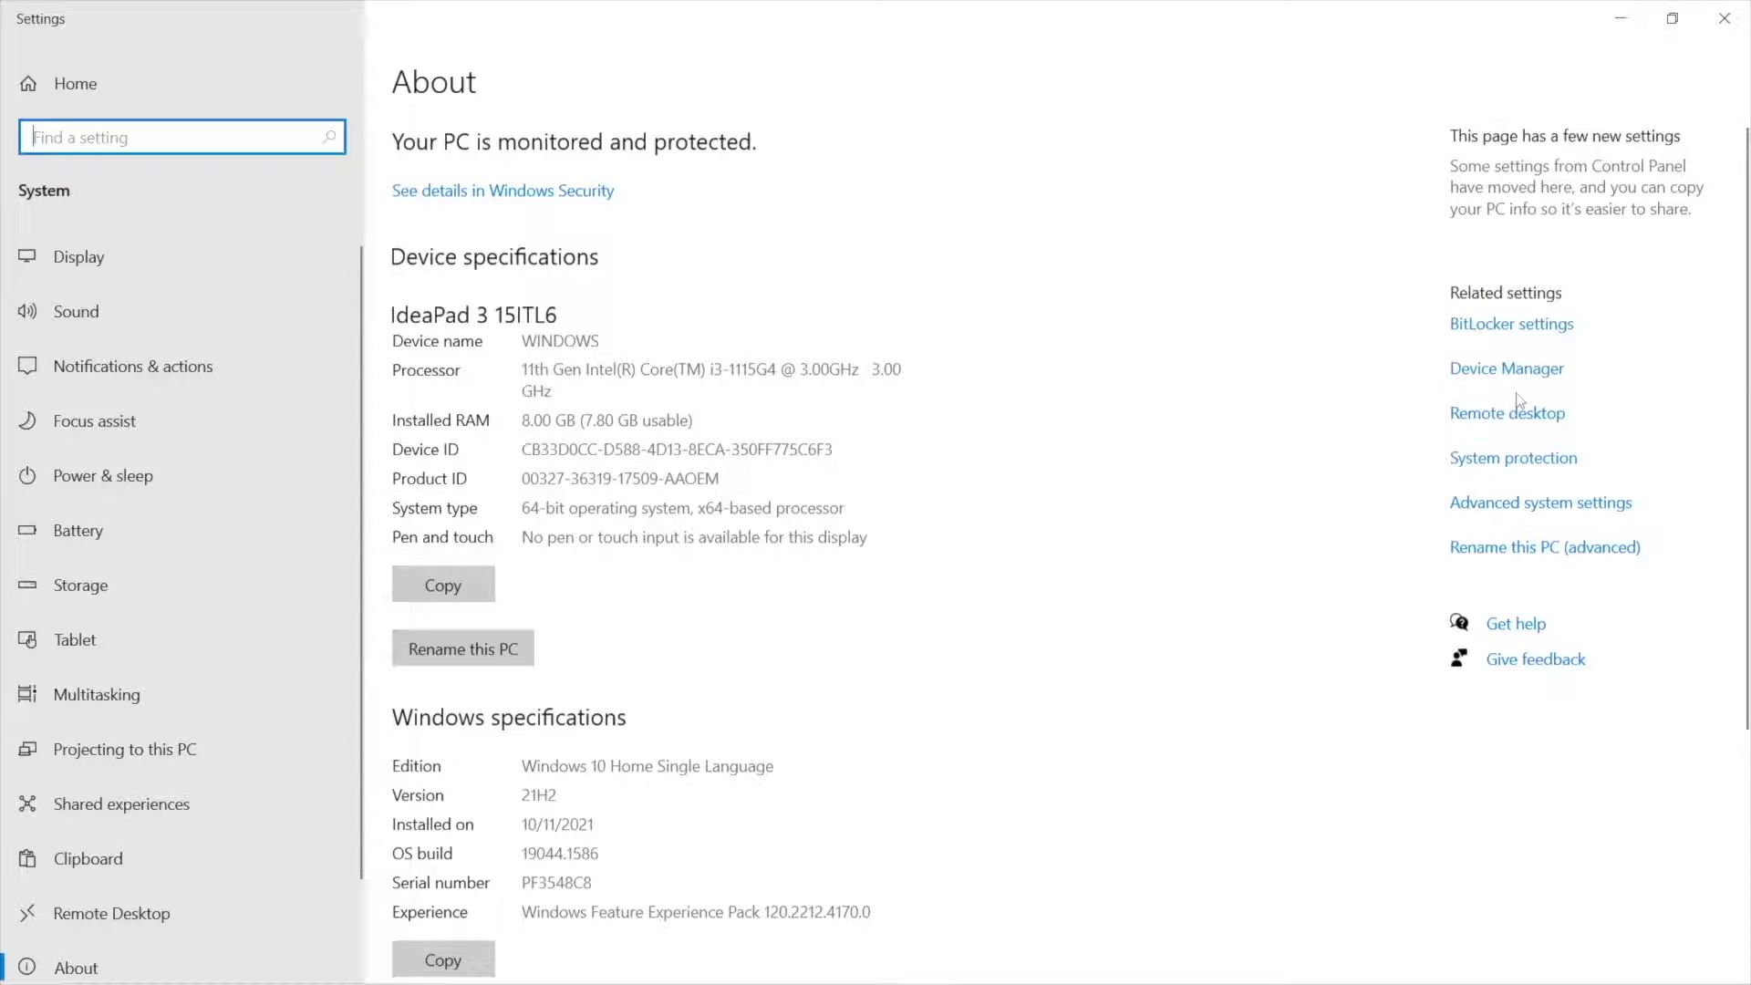
pyautogui.click(1546, 550)
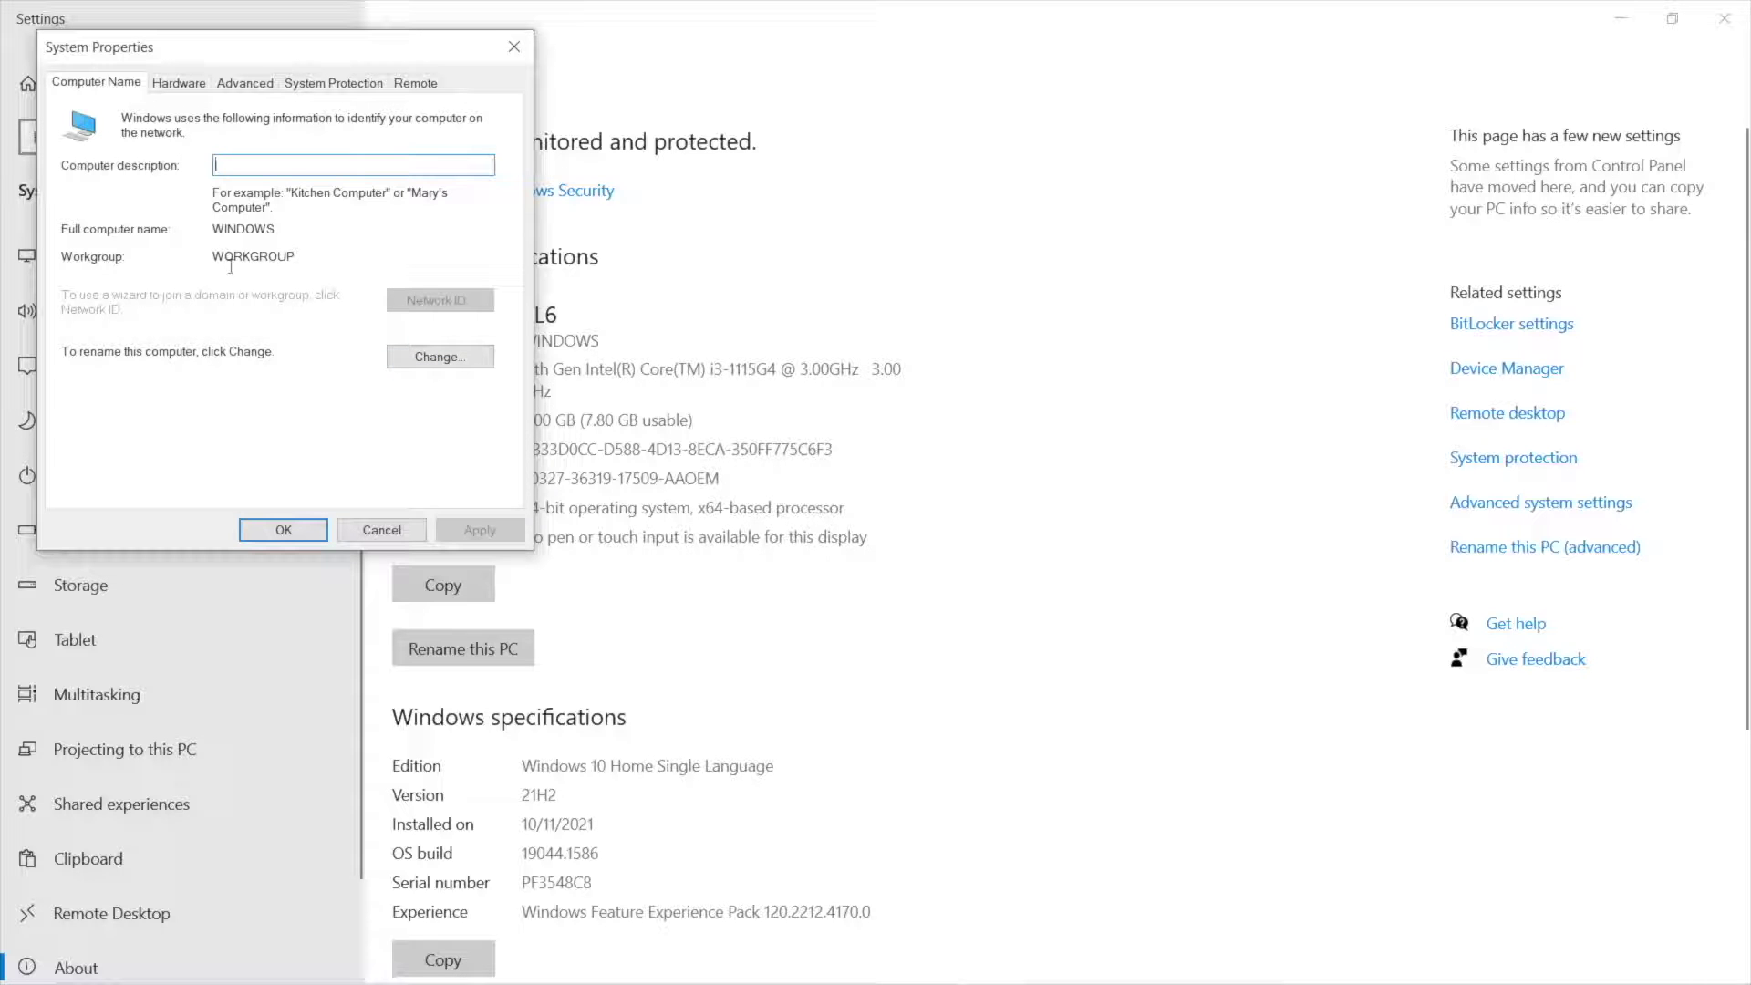
pyautogui.moveTo(298, 256); pyautogui.dragTo(206, 255)
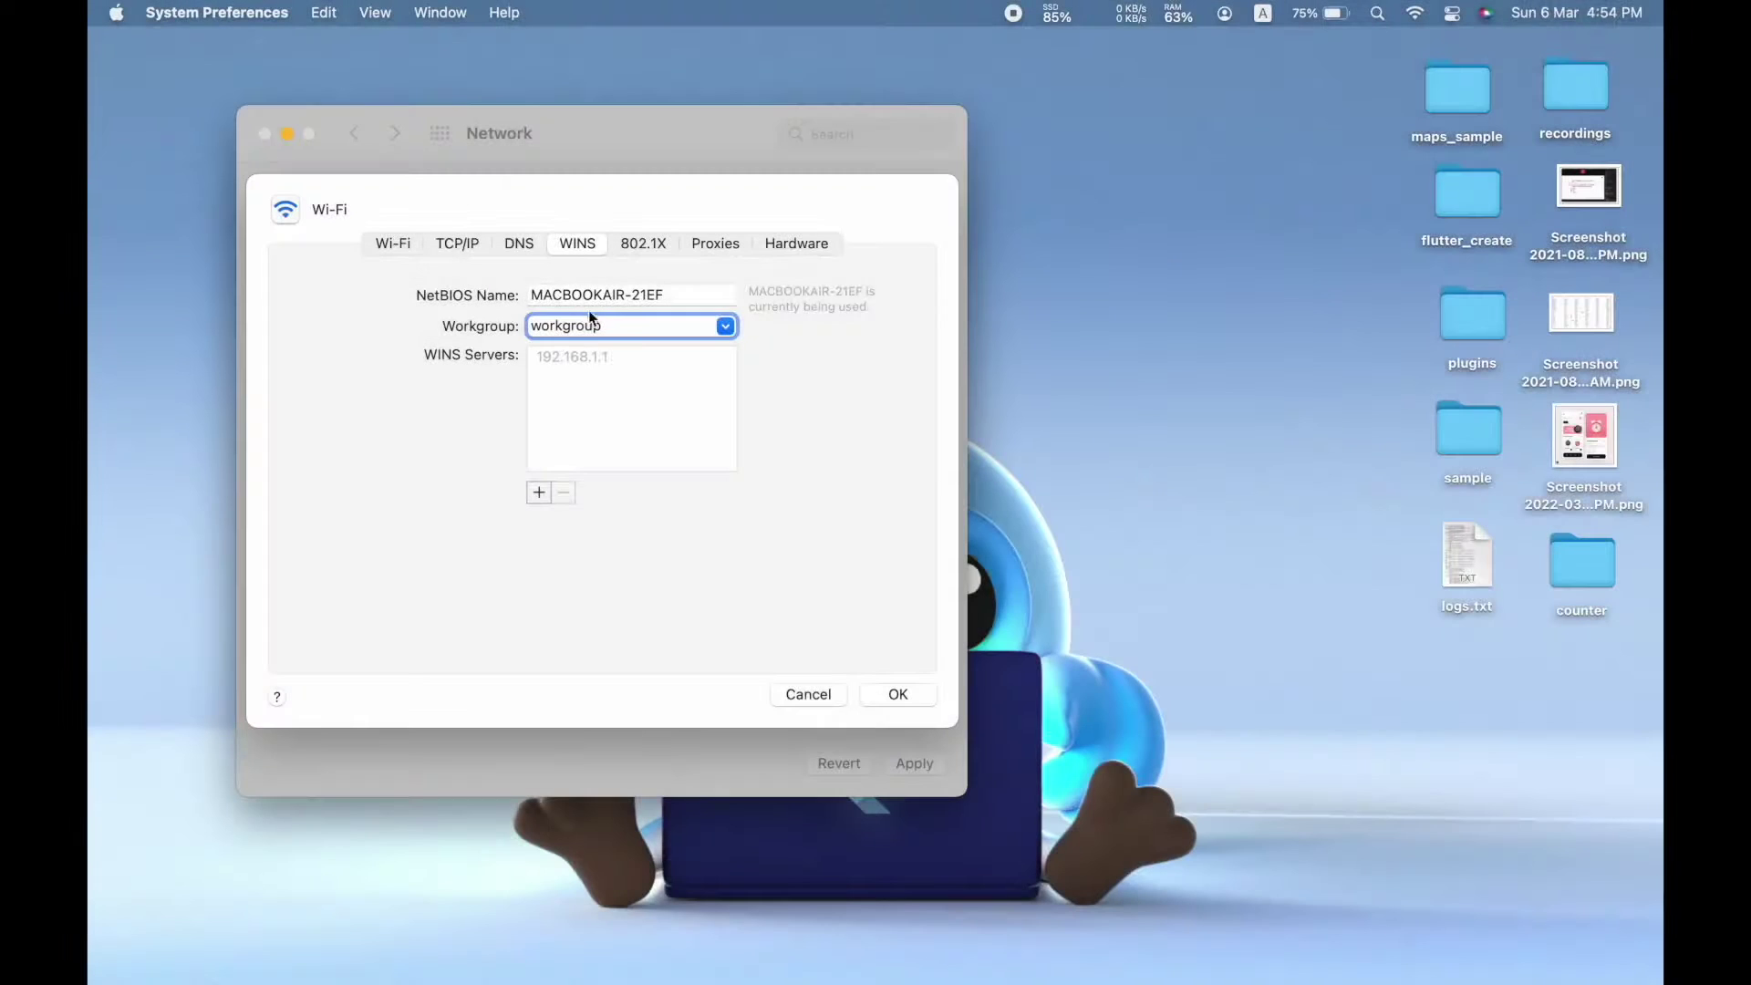
# Confirm the 'workgroup' WINS setting, apply the Network changes, and close the window.
pyautogui.click(591, 323)
pyautogui.doubleClick(591, 323)
pyautogui.click(898, 695)
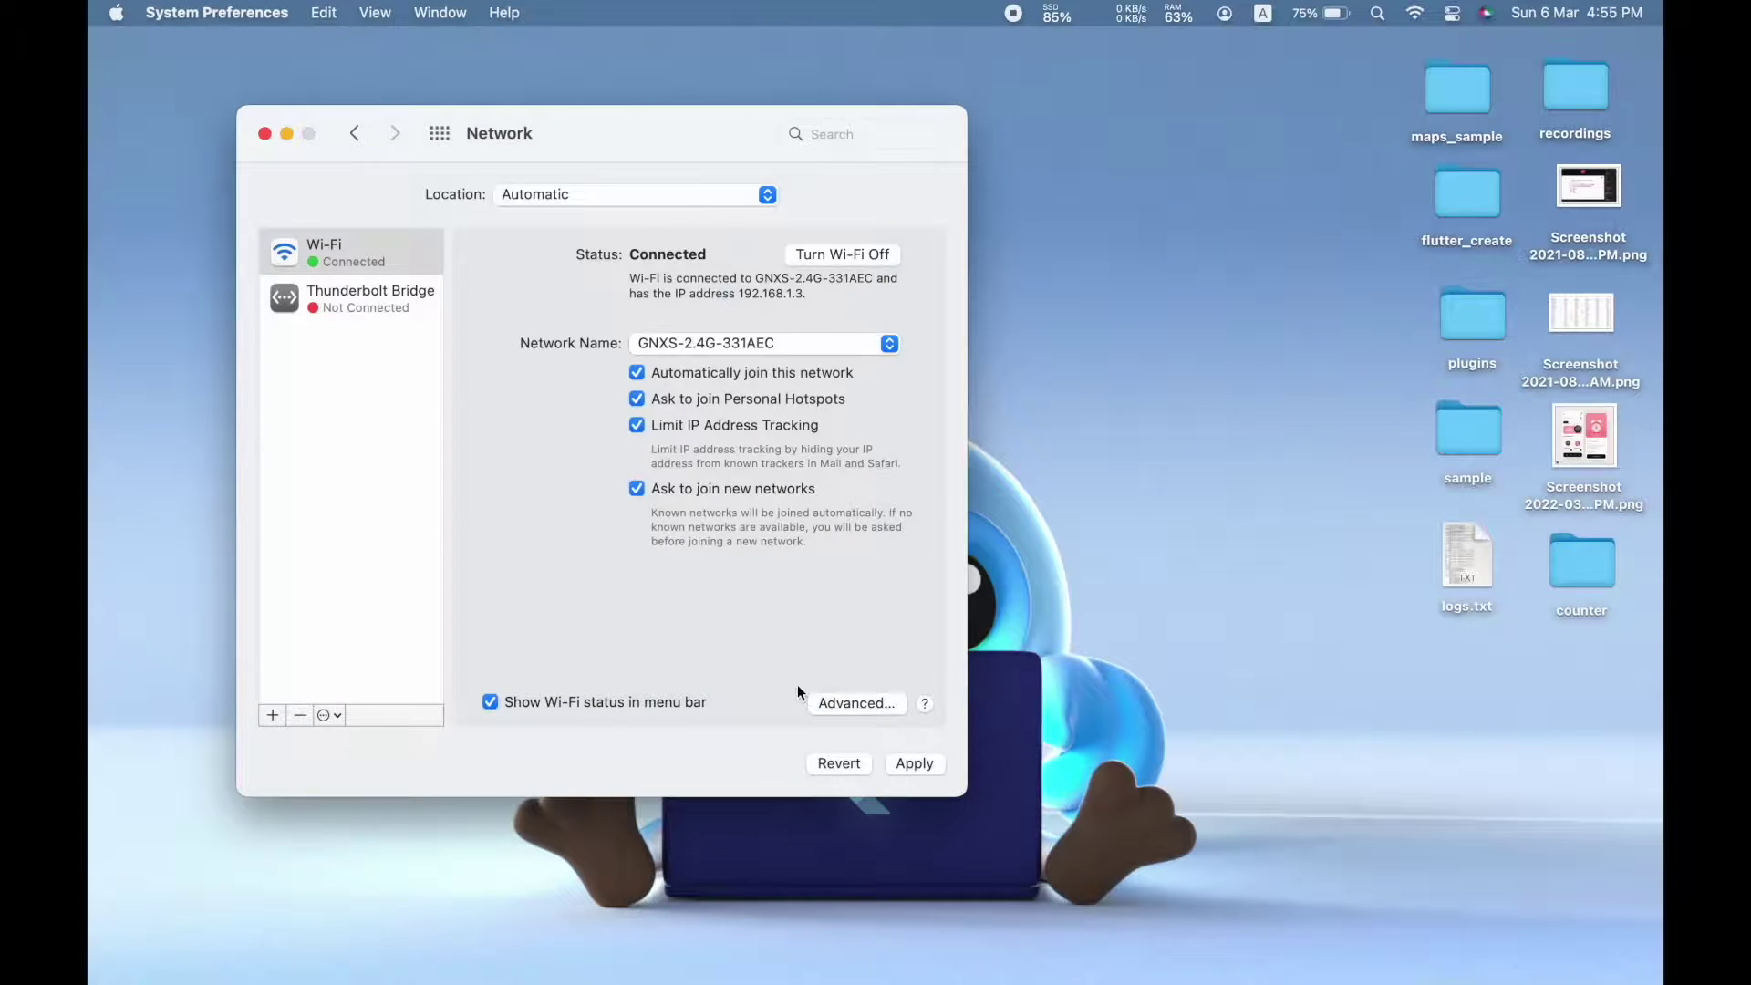
pyautogui.click(901, 760)
pyautogui.click(265, 133)
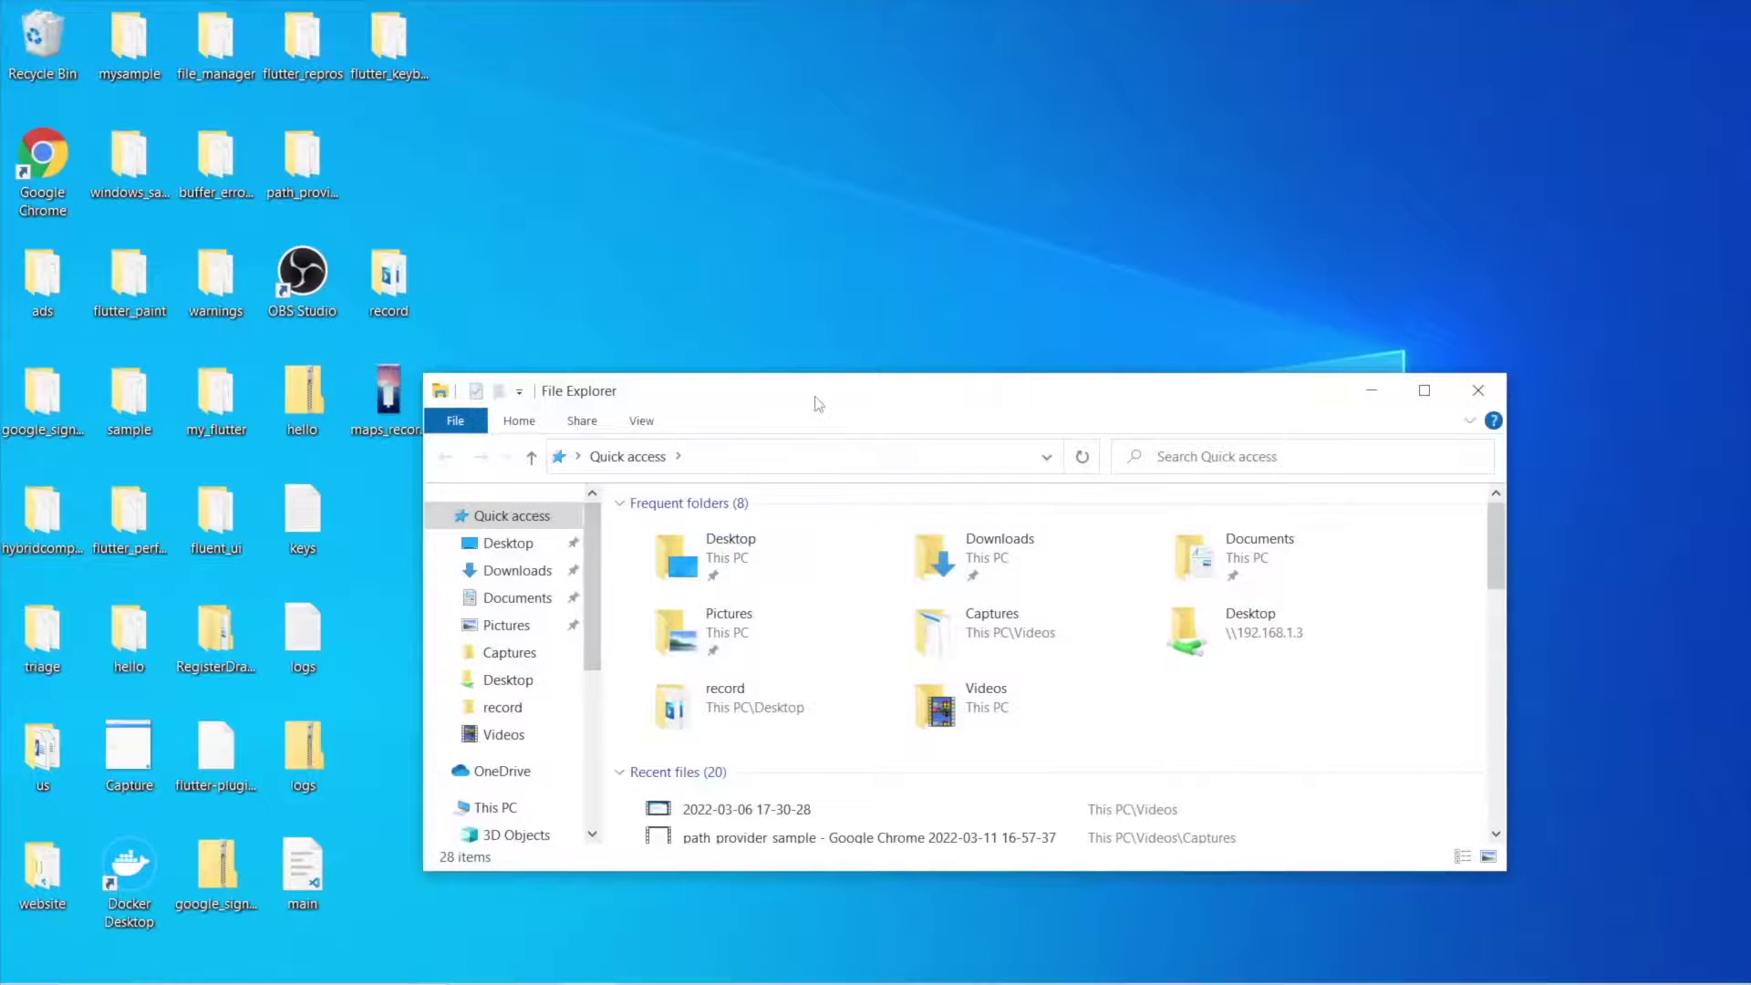
# Start a custom network location from This PC and begin typing the address \\192.168.1.2\Desktop.
pyautogui.moveTo(819, 405); pyautogui.dragTo(555, 189)
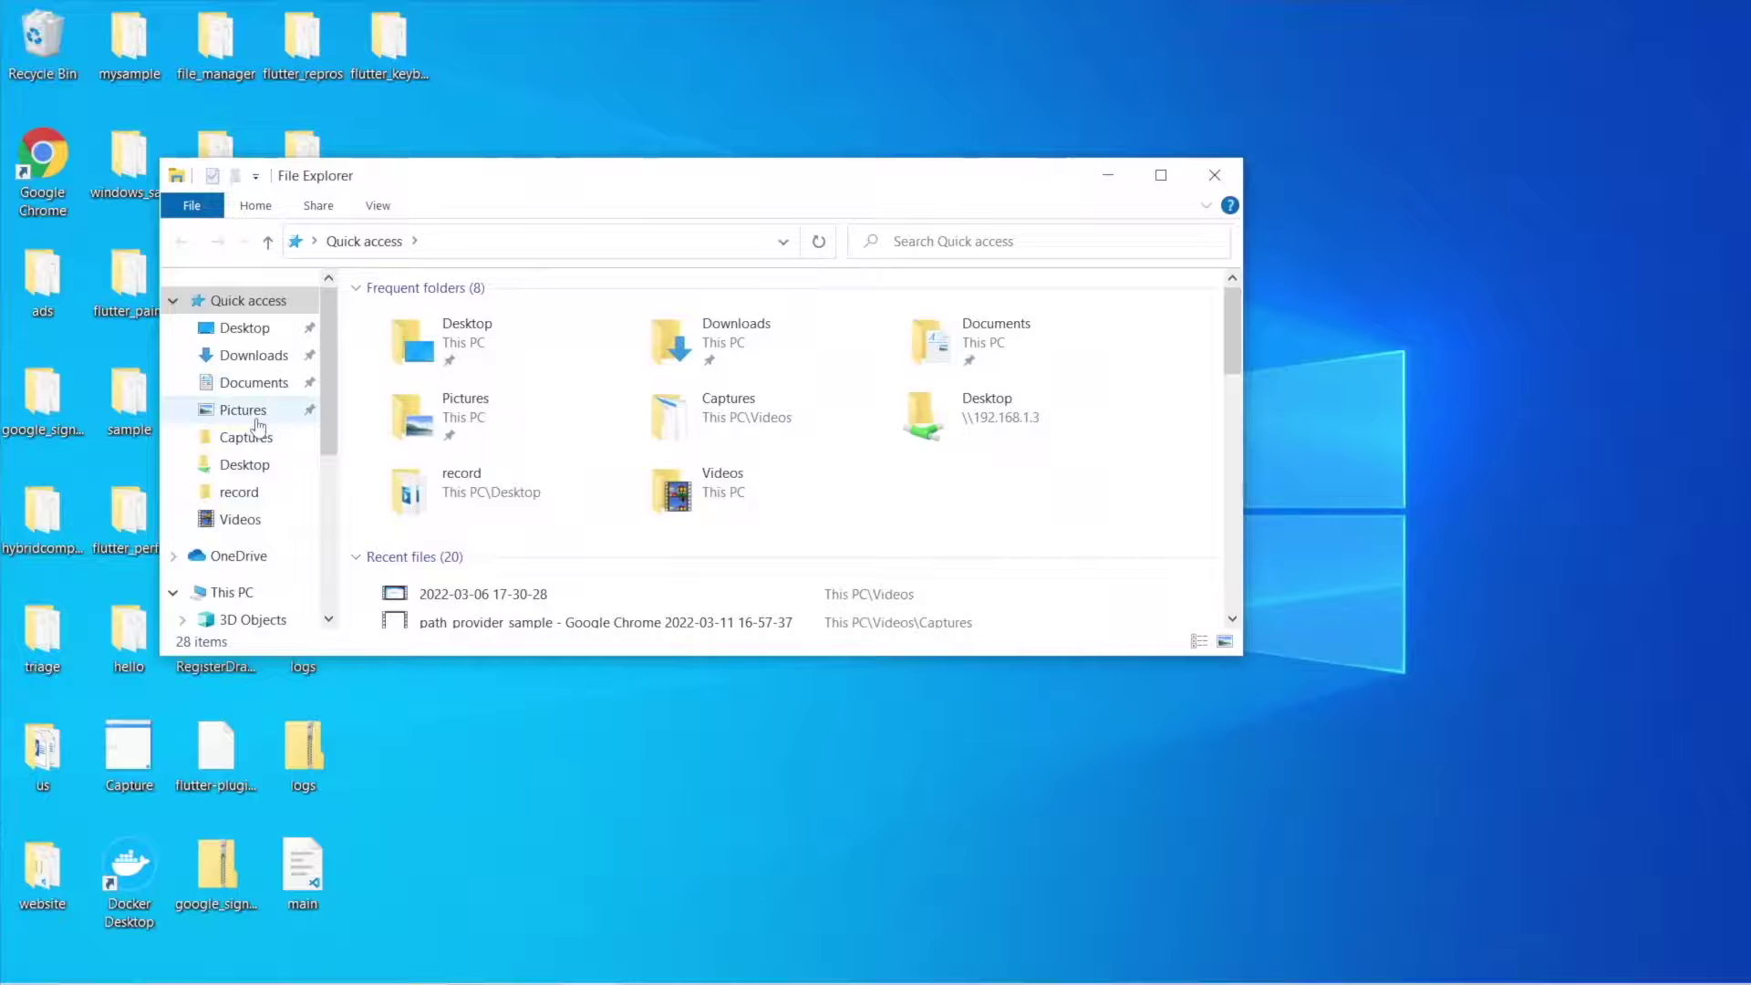
pyautogui.scroll(-2, 242, 411)
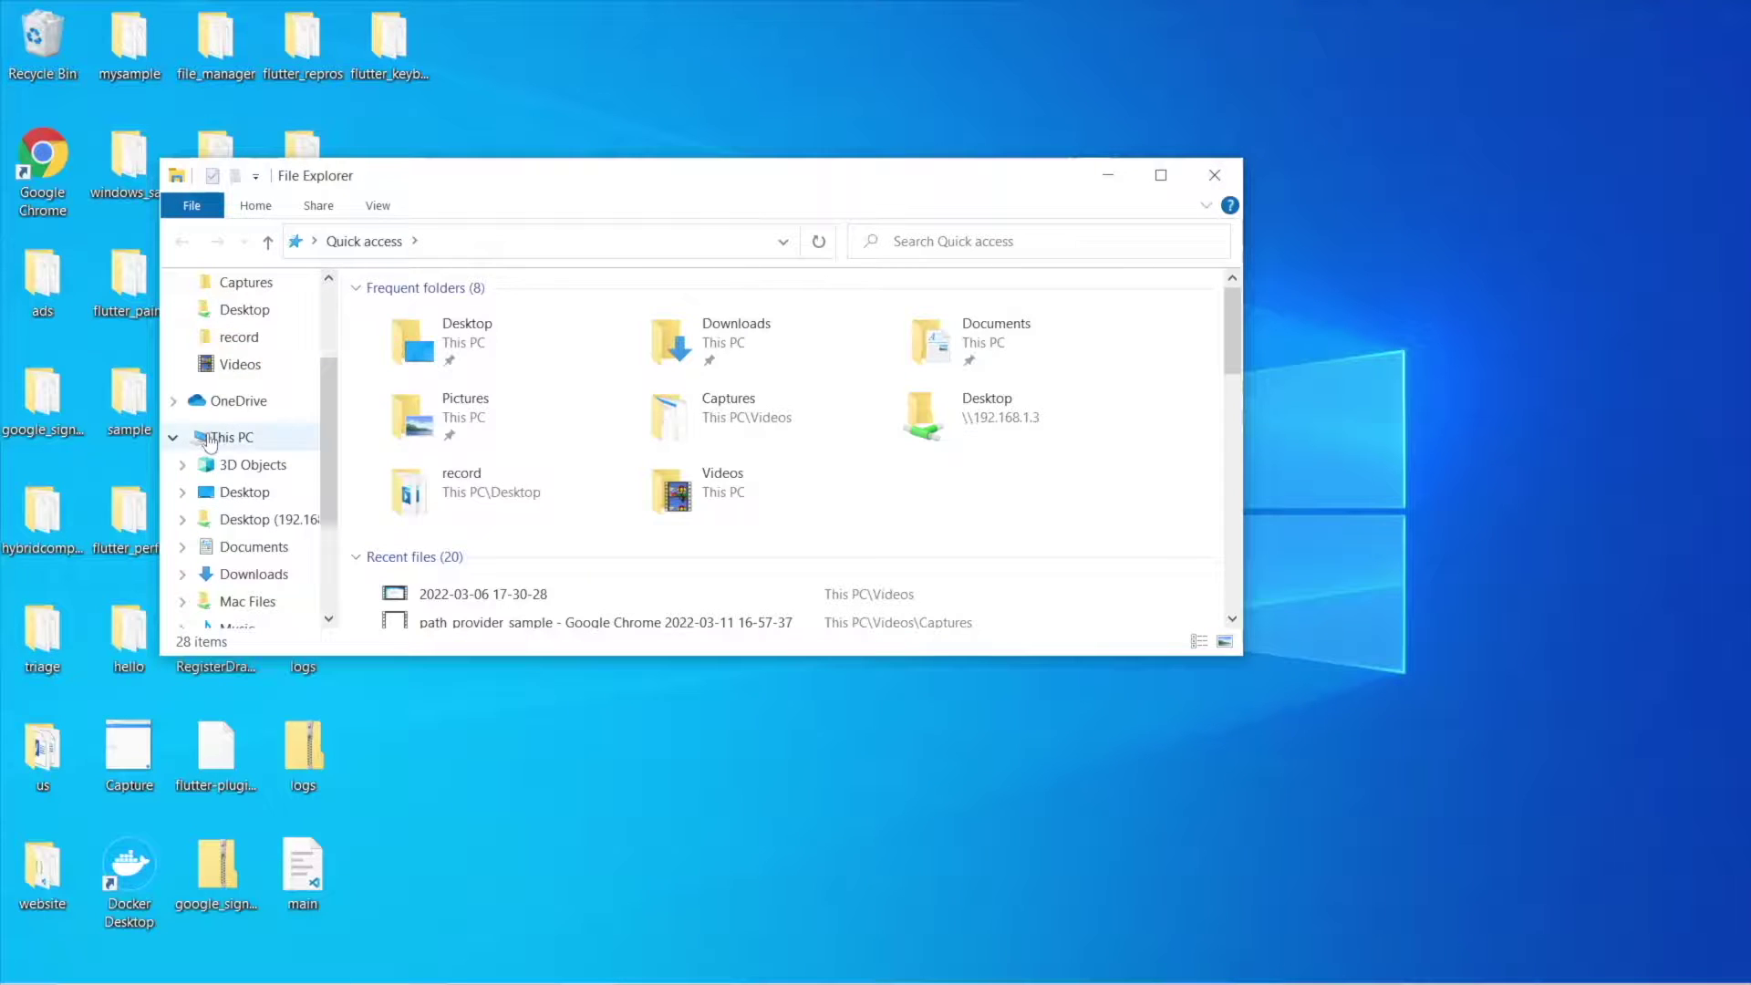
pyautogui.click(209, 441)
pyautogui.rightClick(244, 445)
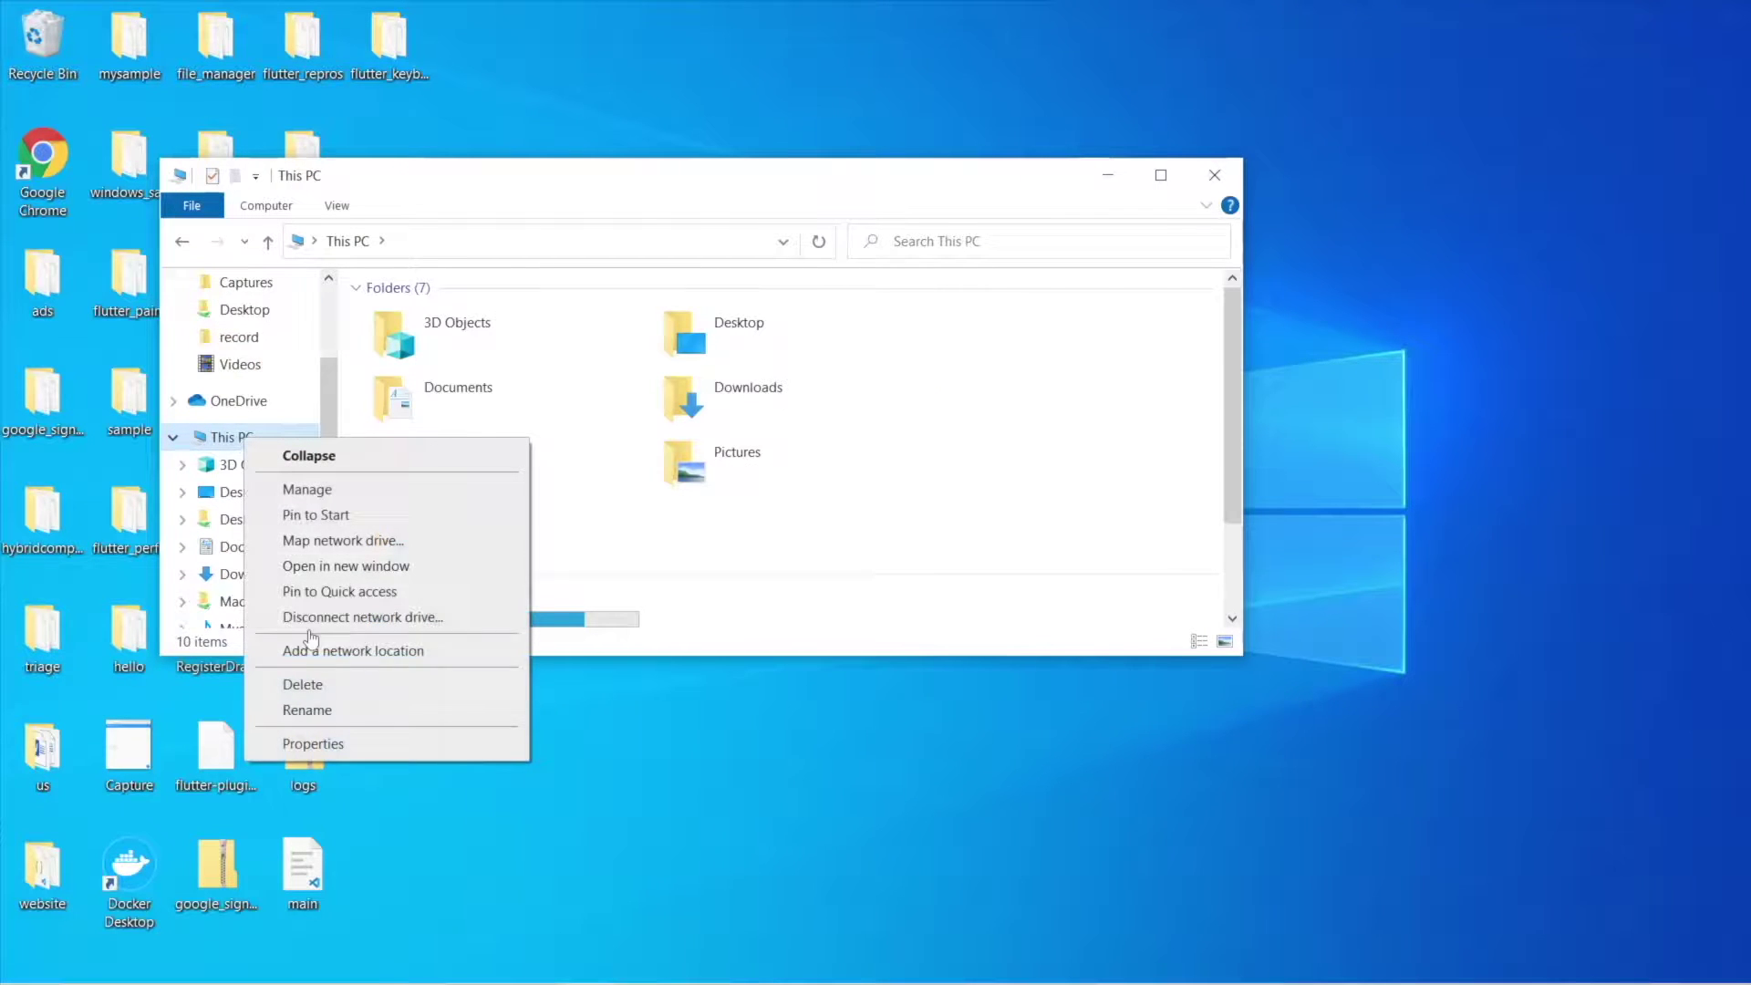
pyautogui.click(348, 649)
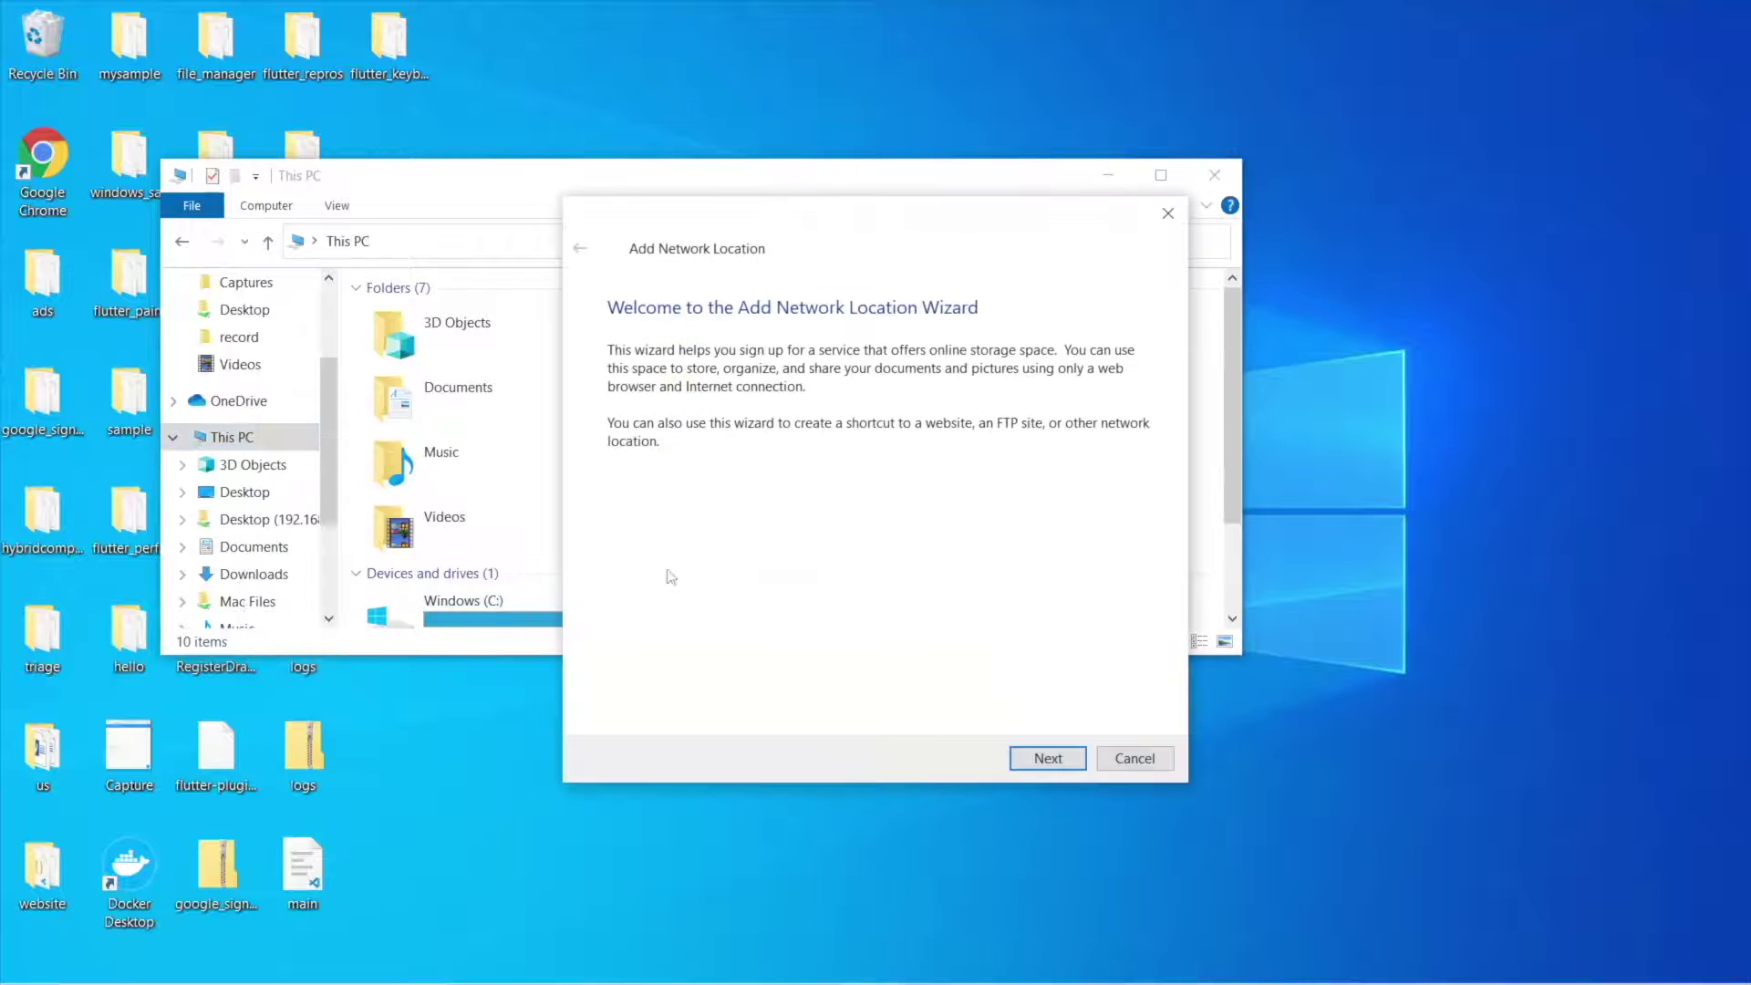
pyautogui.click(1046, 759)
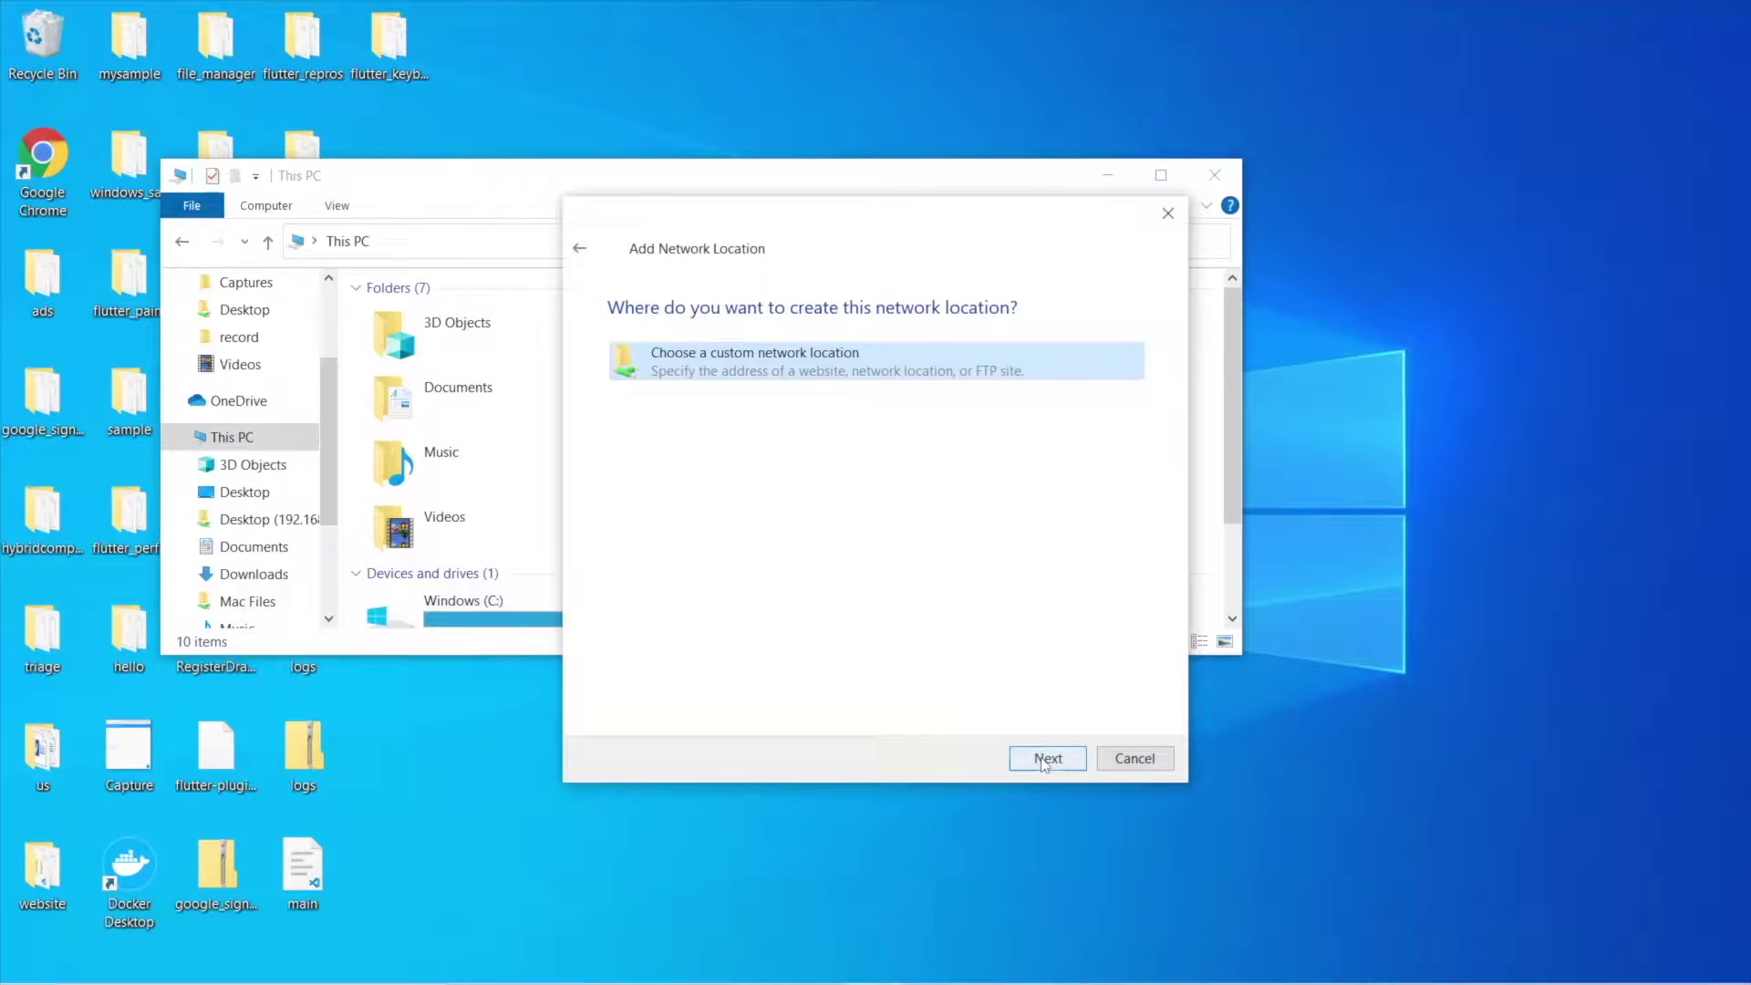
pyautogui.click(1046, 760)
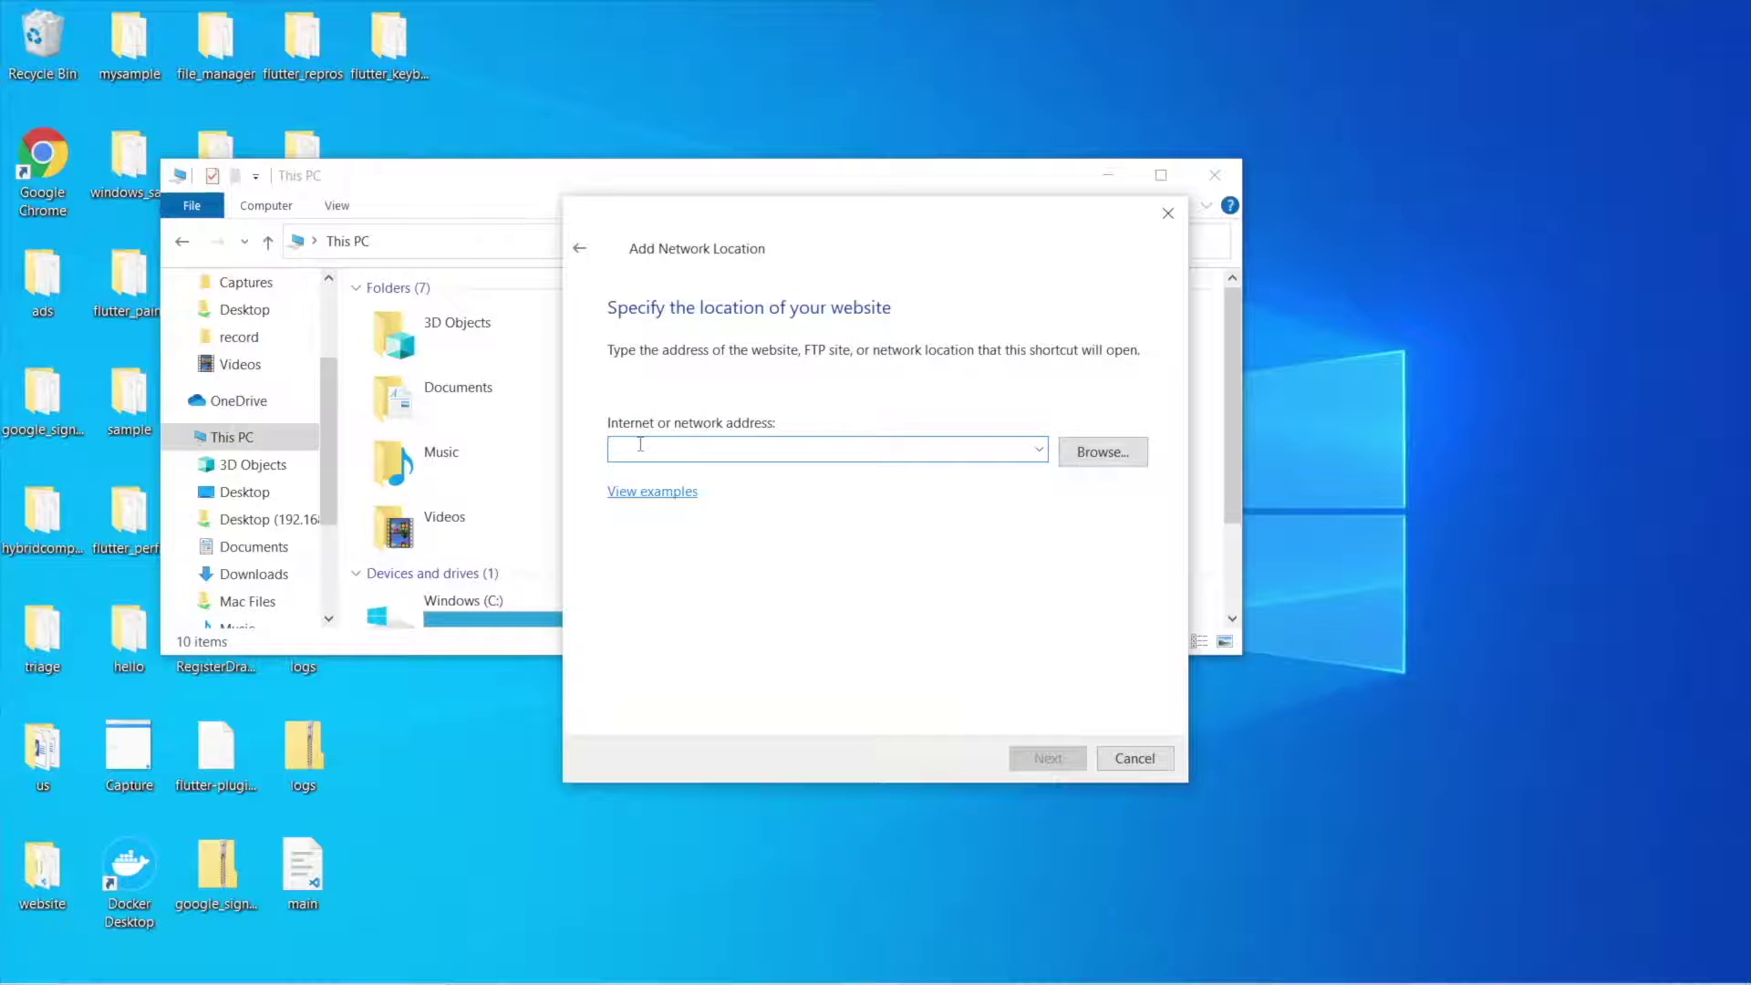
pyautogui.write('\\192.168.1.')
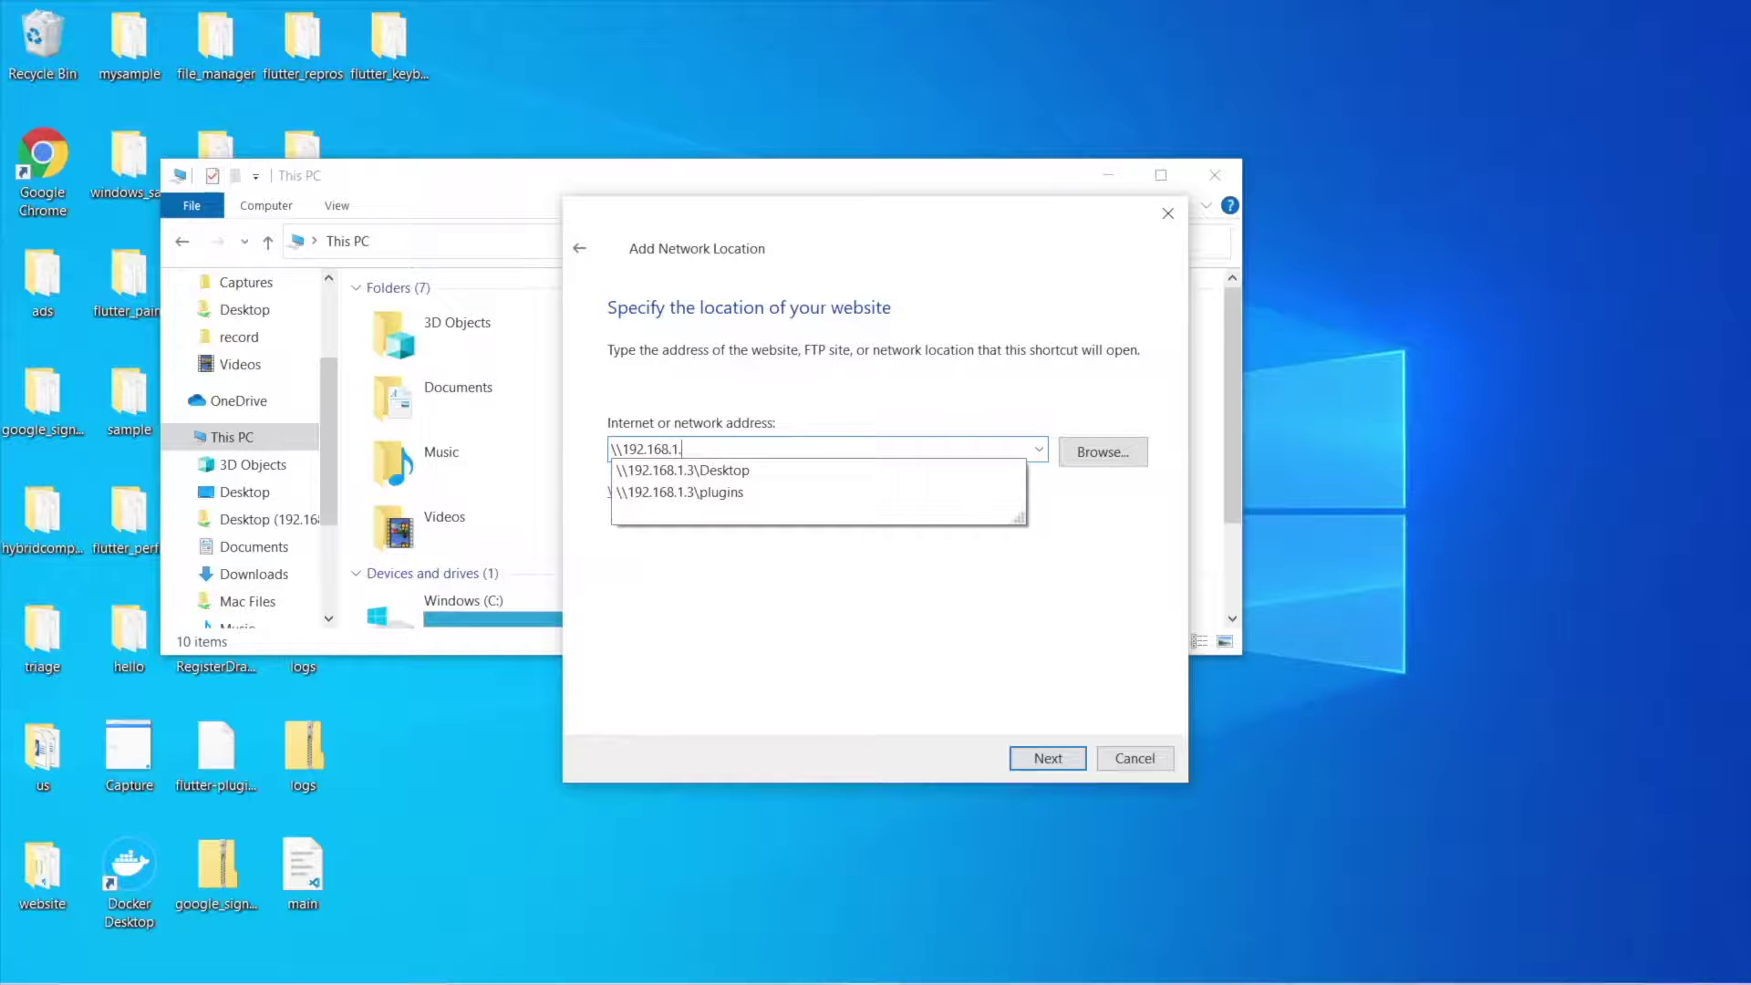
pyautogui.write('2')
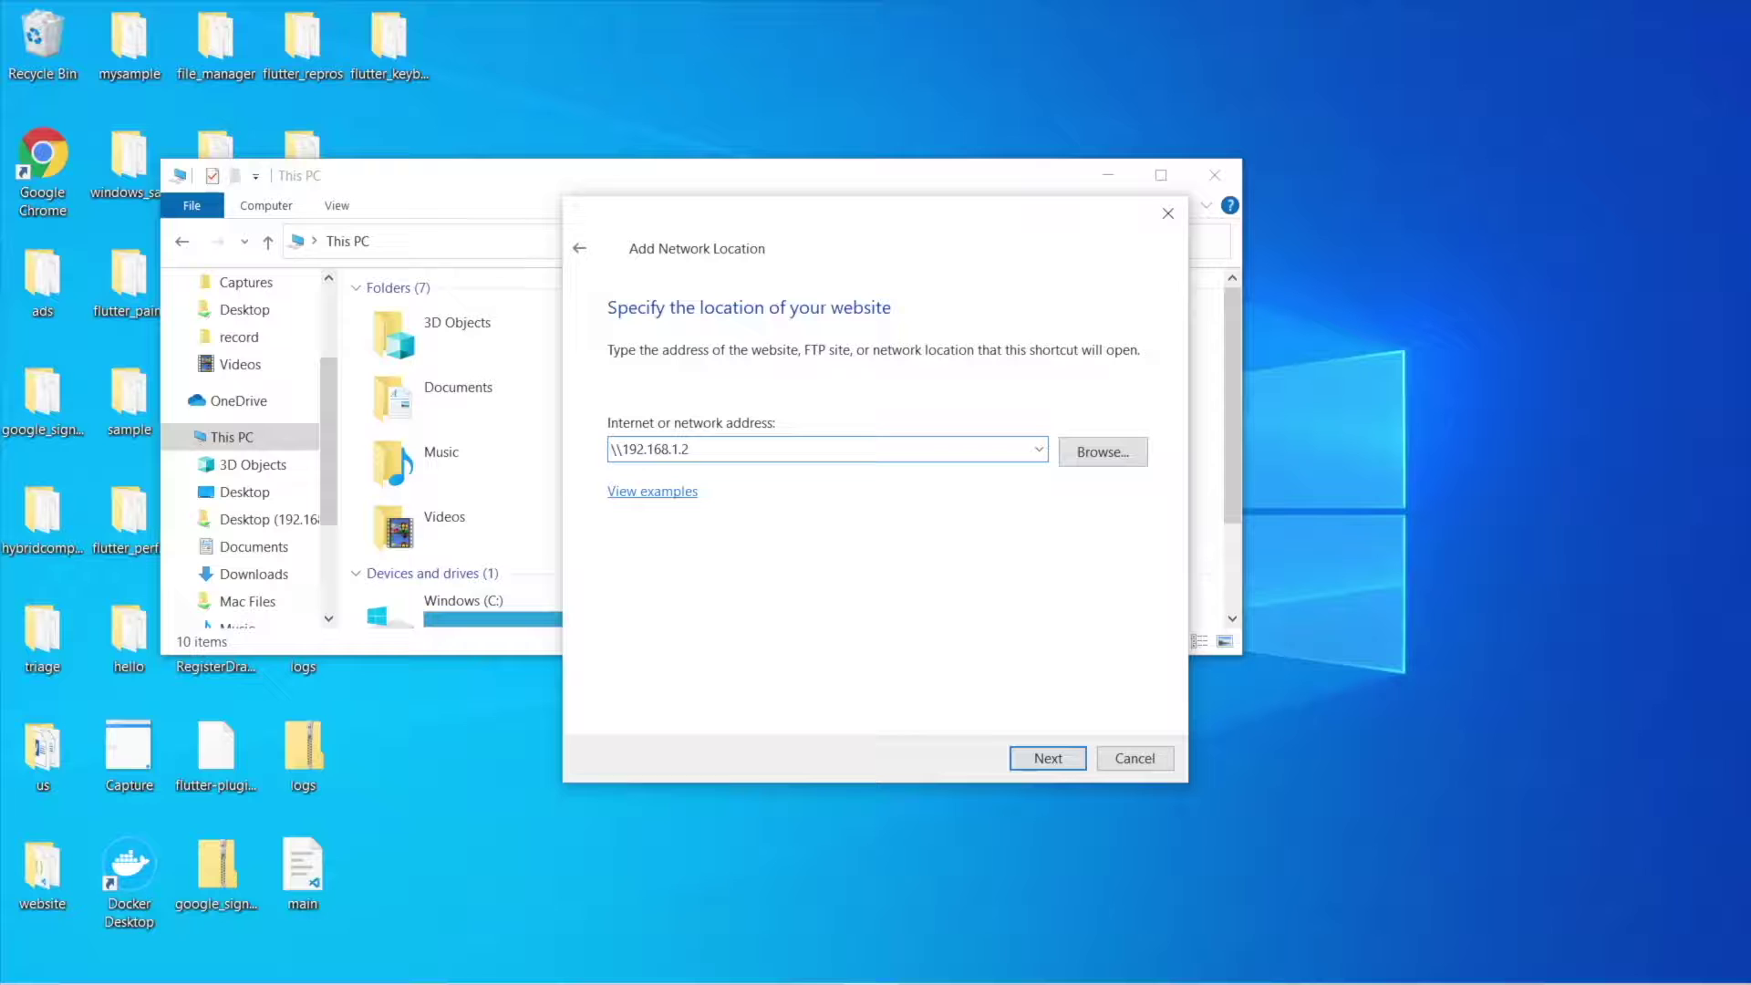
pyautogui.write('\\Desktop')
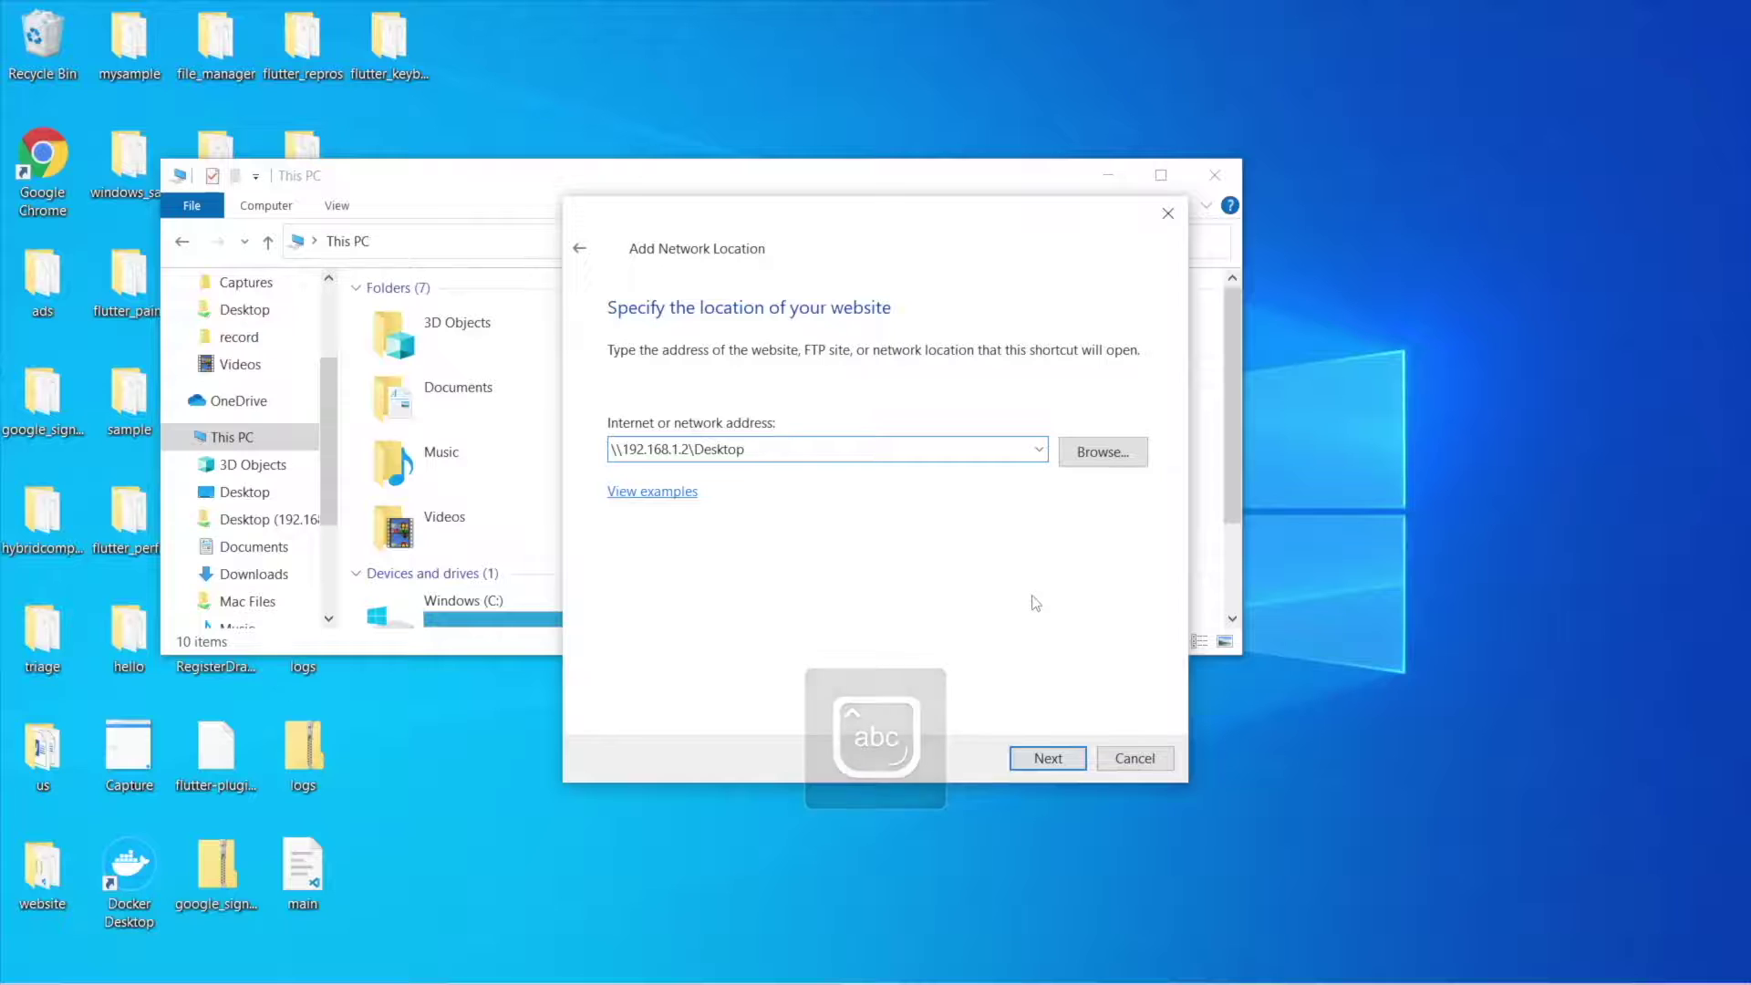
# Sign in with the Mac user name and password, remember credentials, and keep the name 'Desktop (192.168.1.2)'.
pyautogui.press('Return')
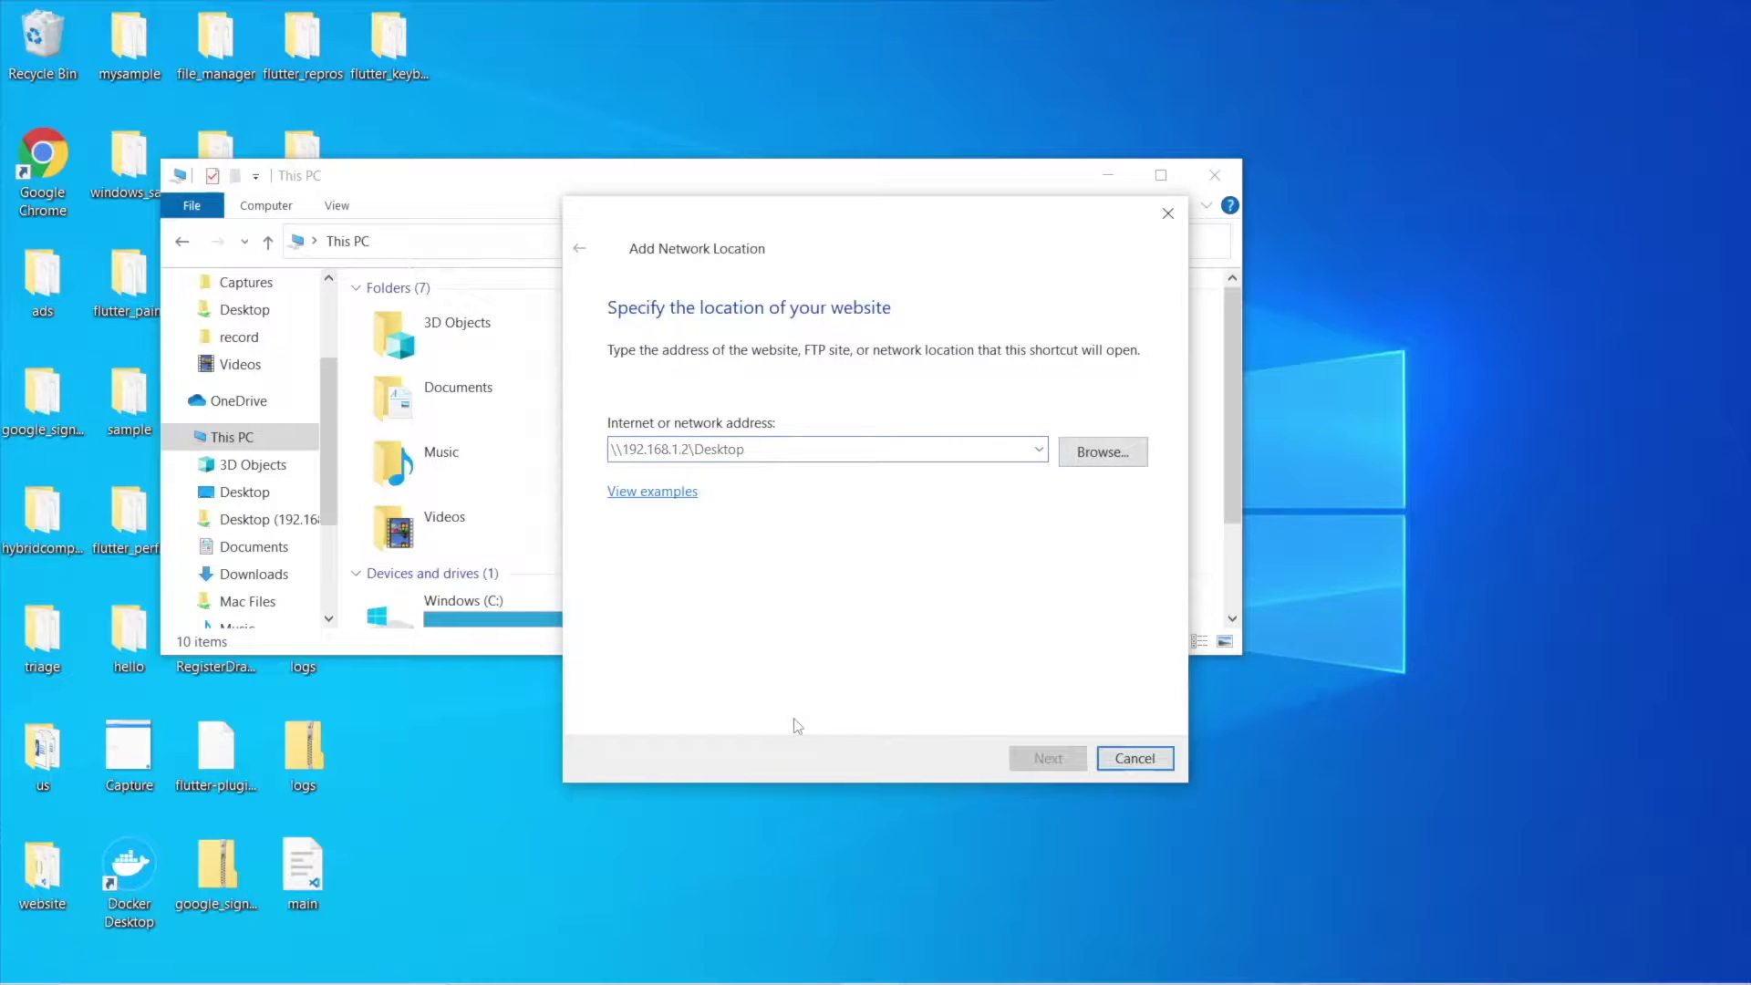
pyautogui.write('Mahe')
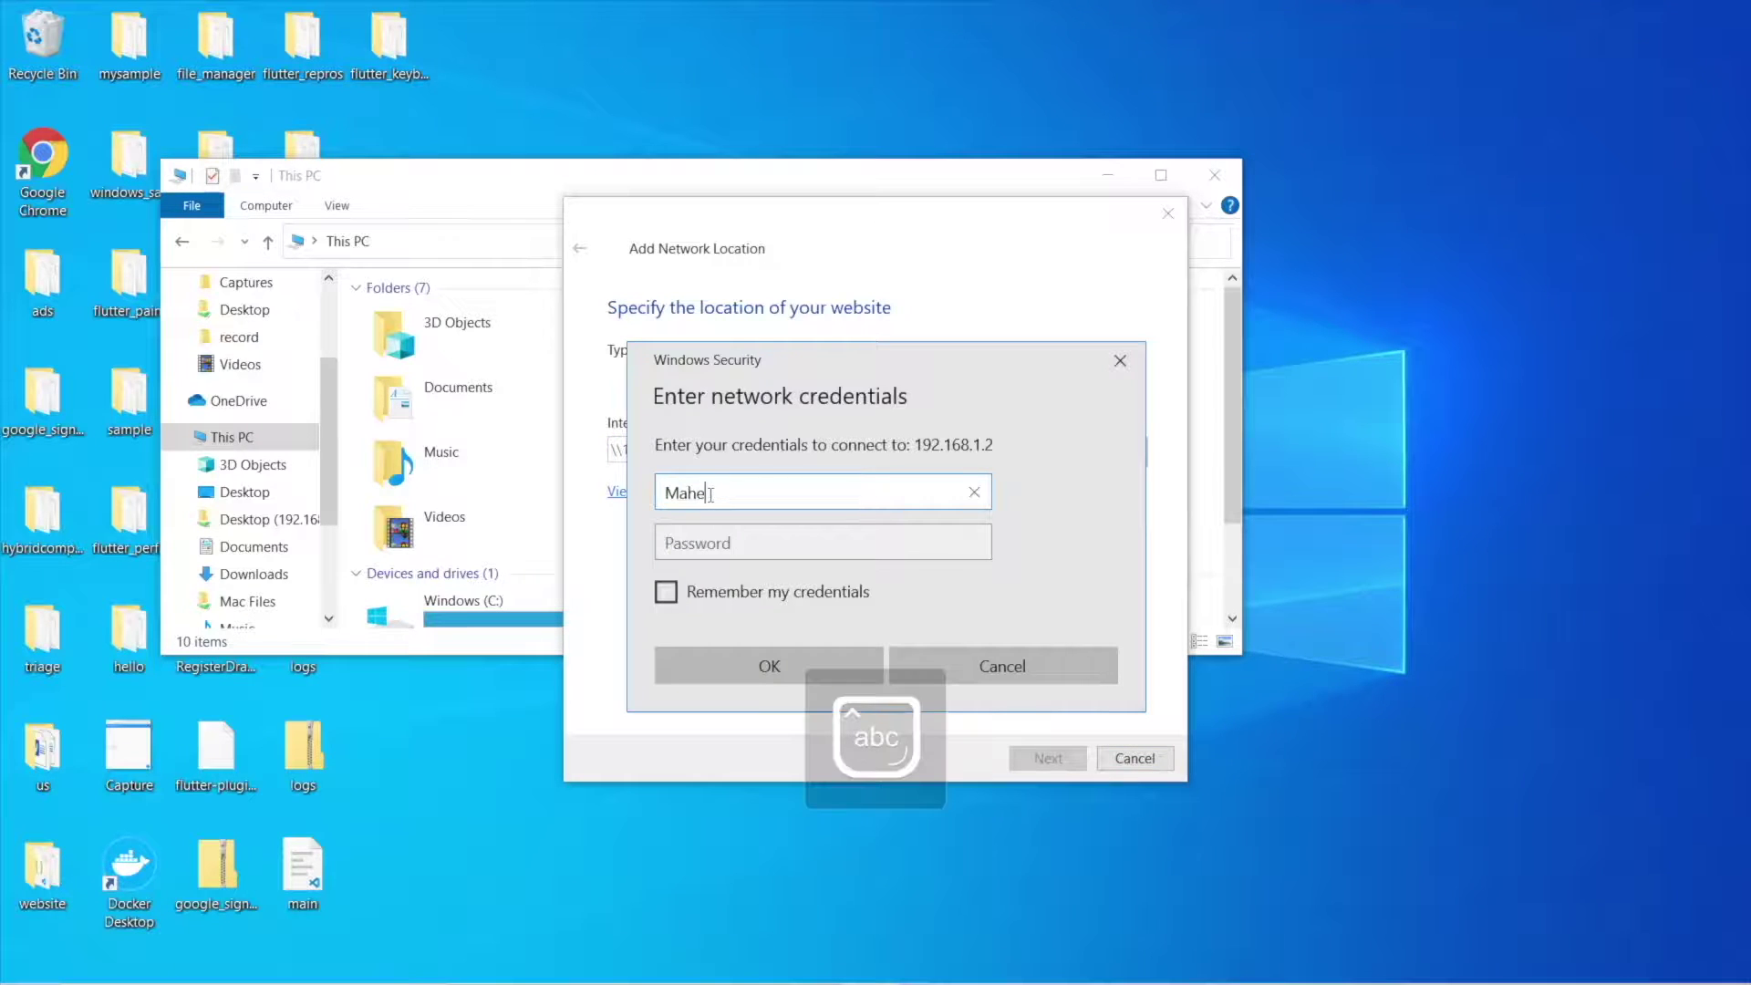
pyautogui.write('sh Jamdade')
pyautogui.press('Tab')
pyautogui.write('•••')
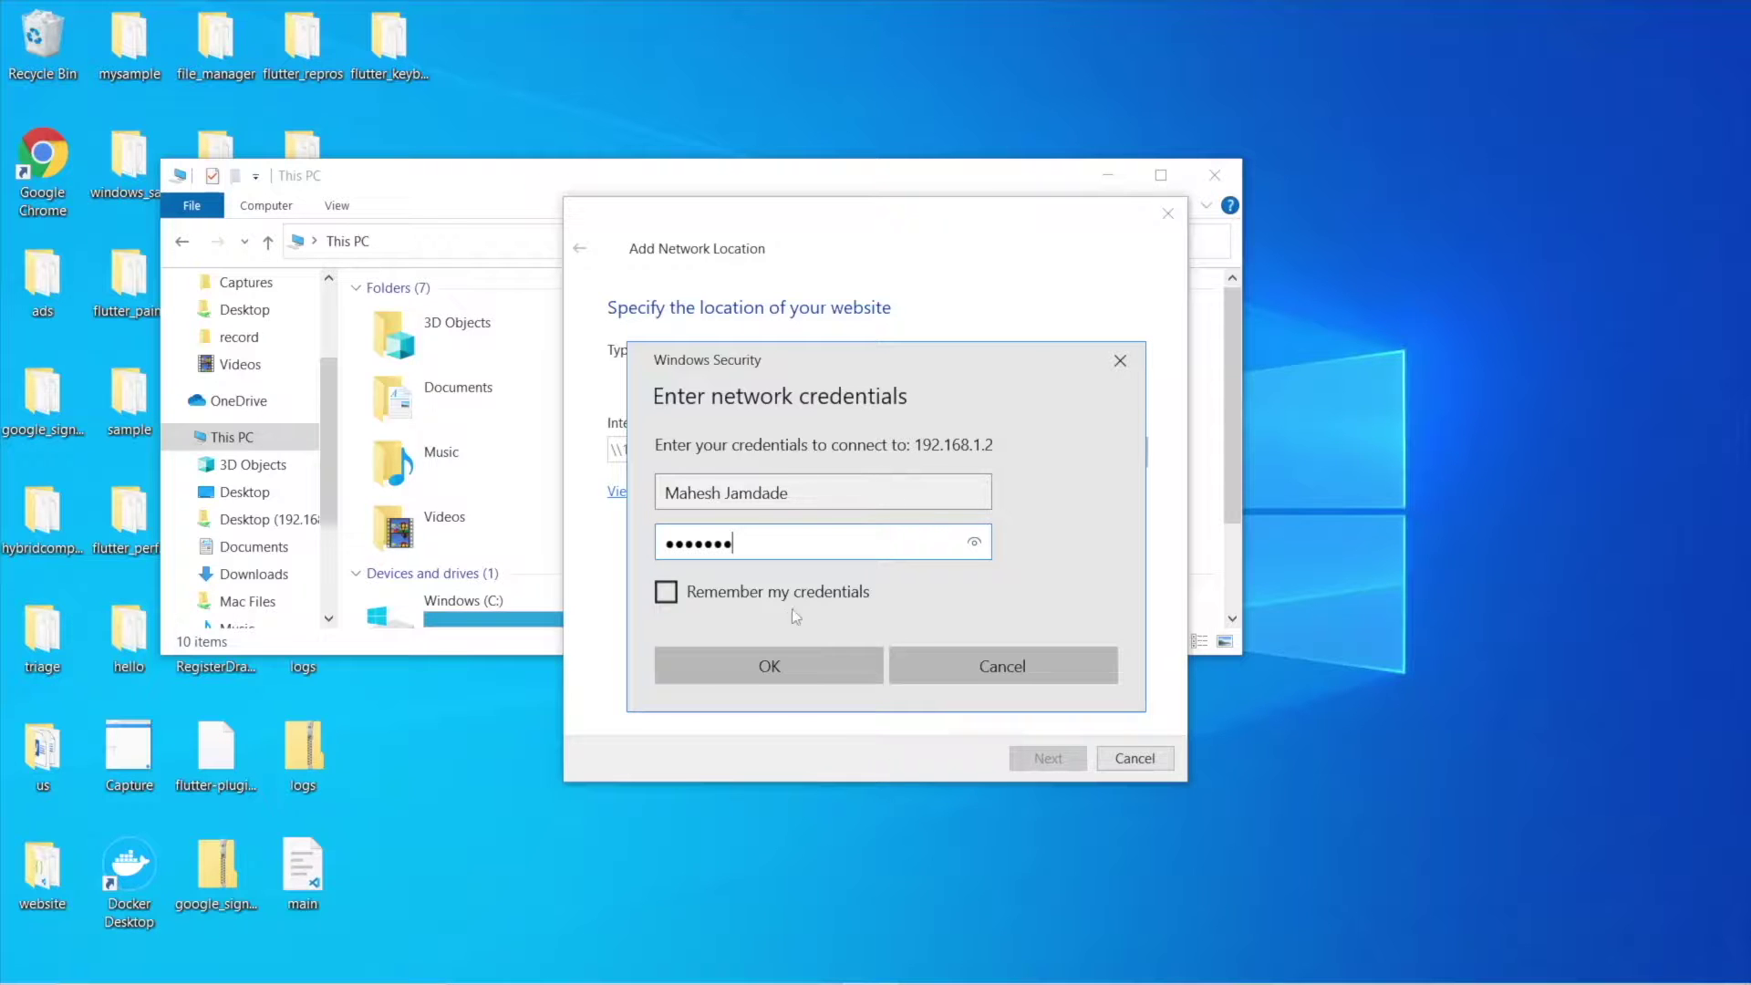
pyautogui.click(666, 591)
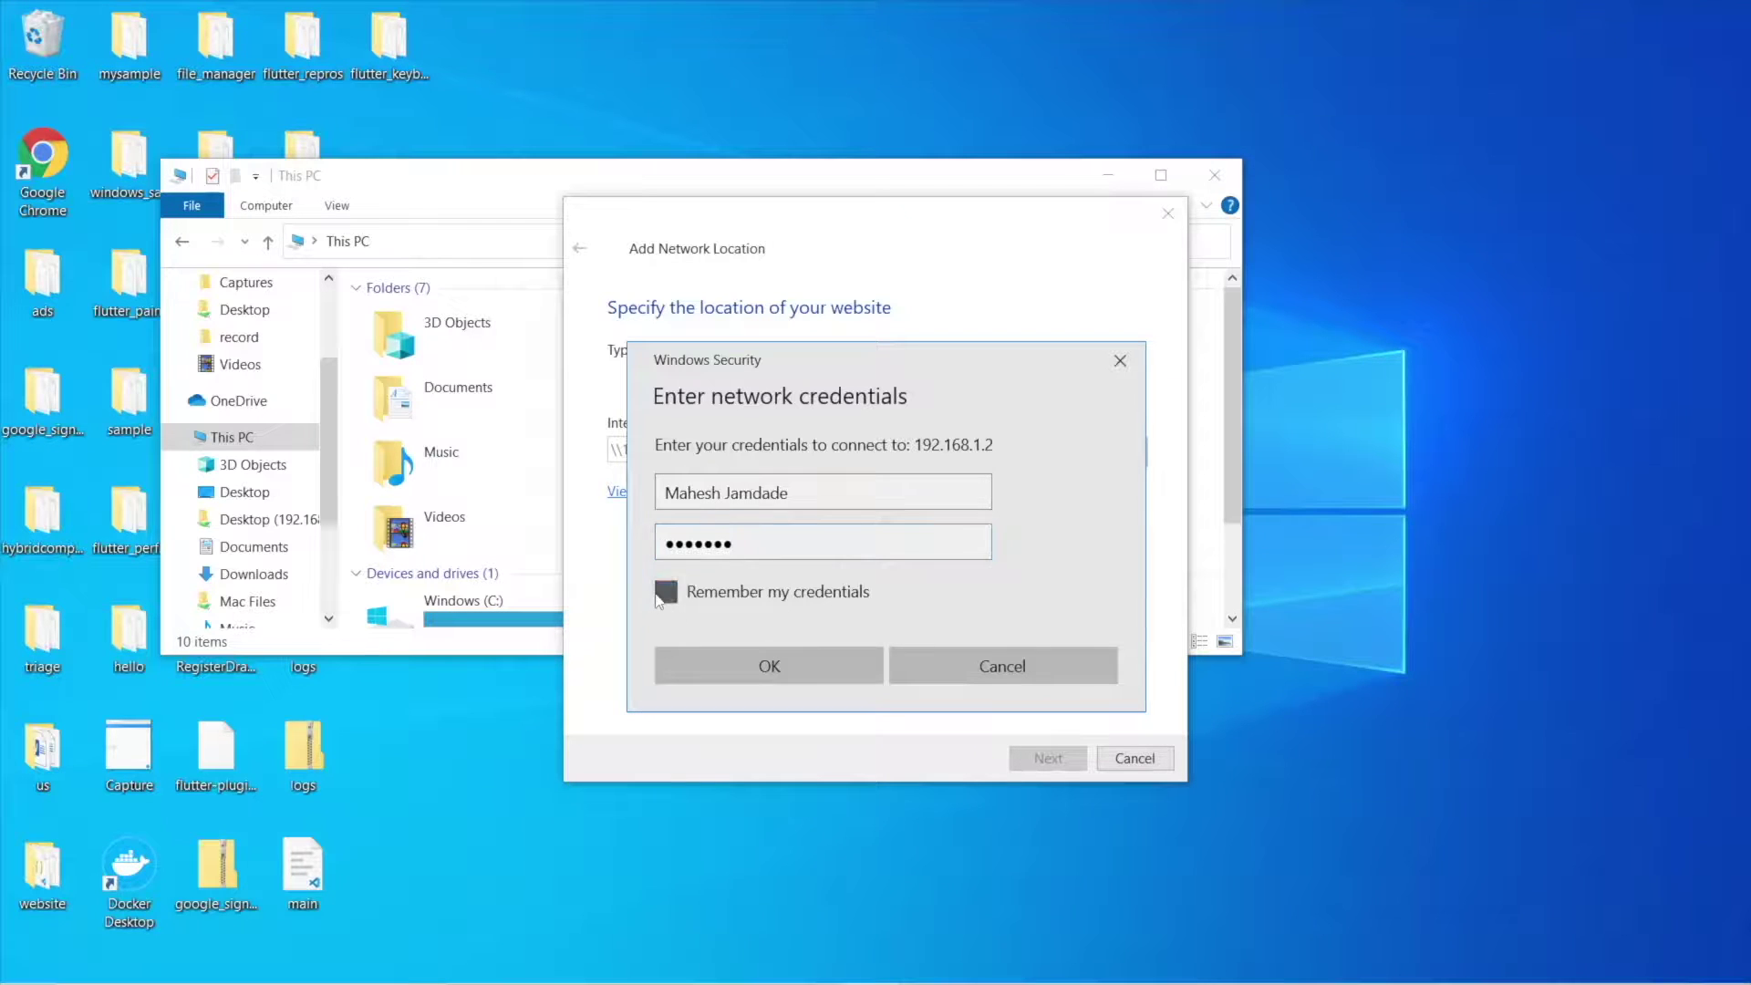
pyautogui.click(735, 659)
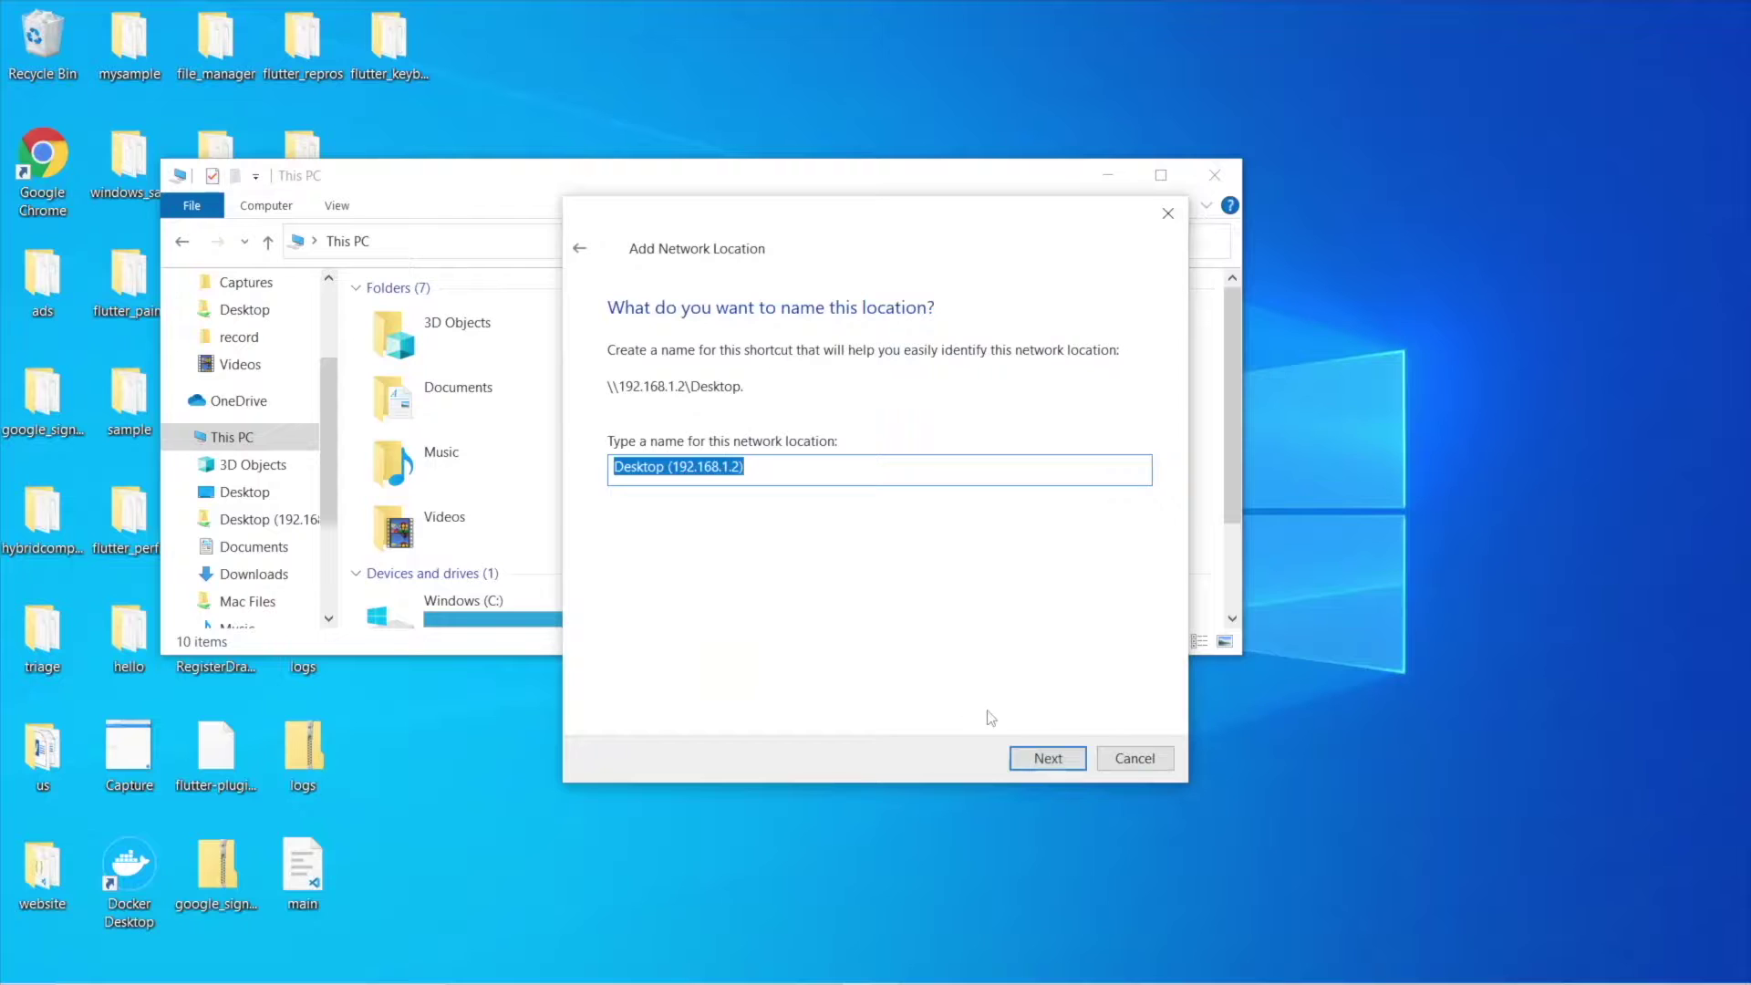
pyautogui.click(1042, 761)
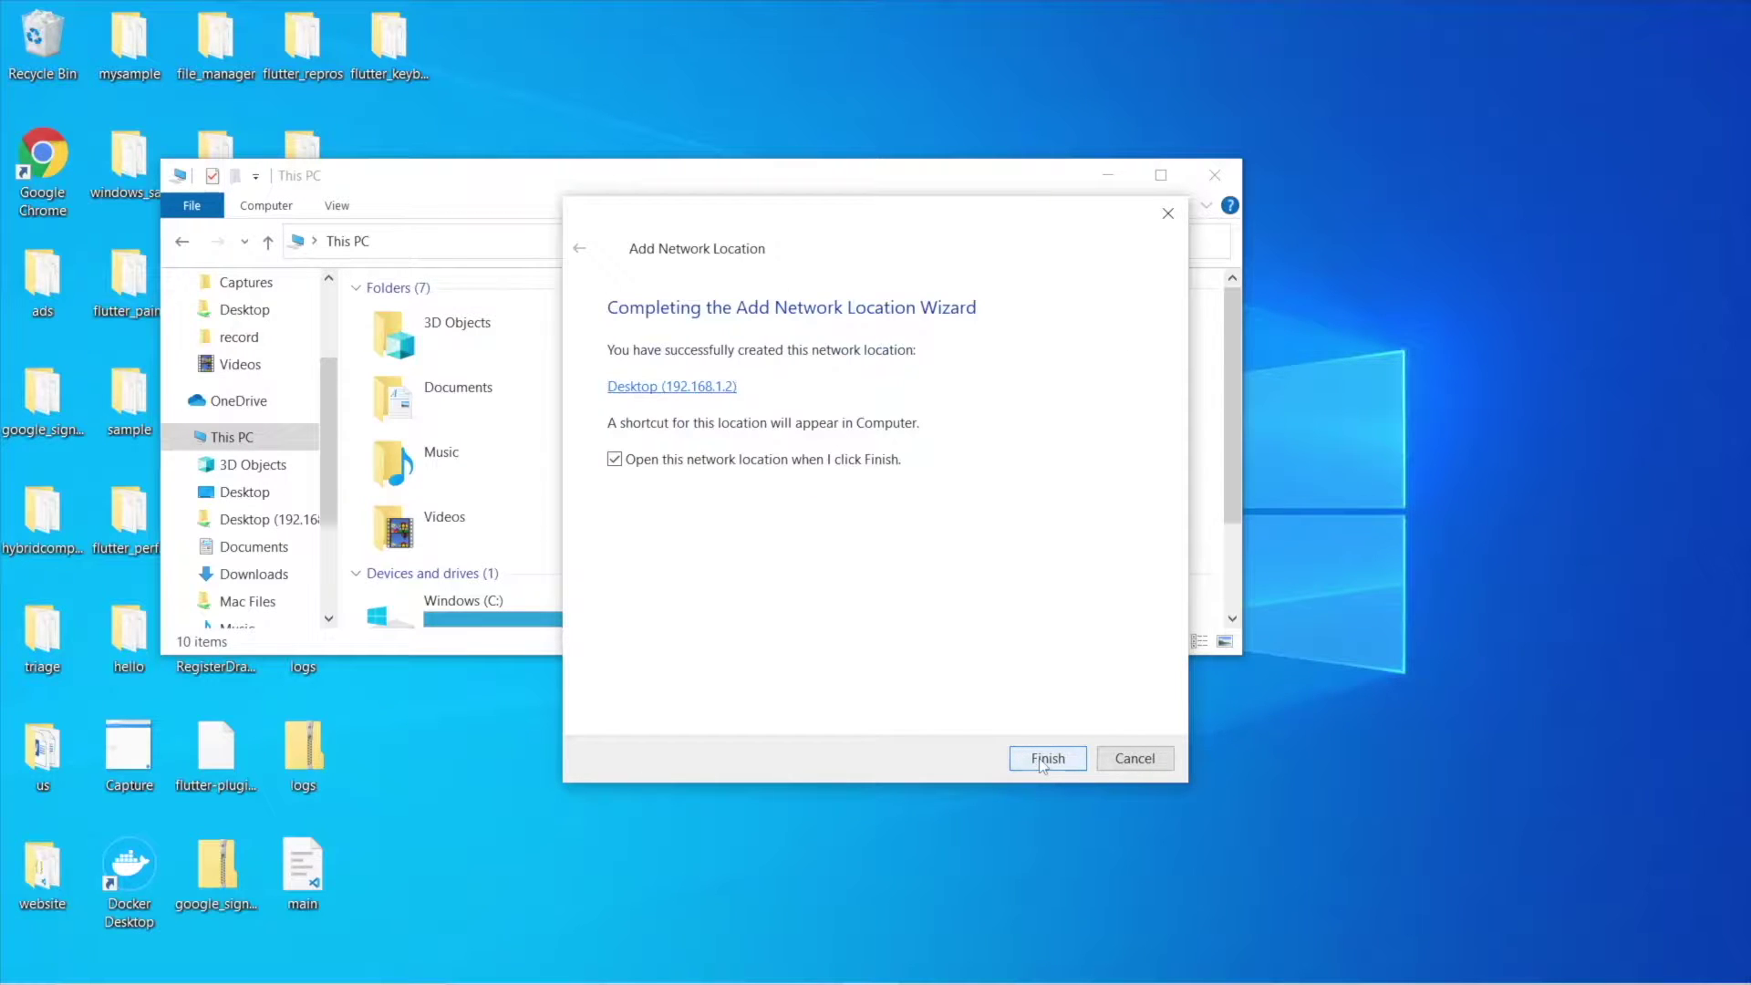
# Finish the wizard and open the shared Desktop in an enlarged window.
pyautogui.click(1047, 759)
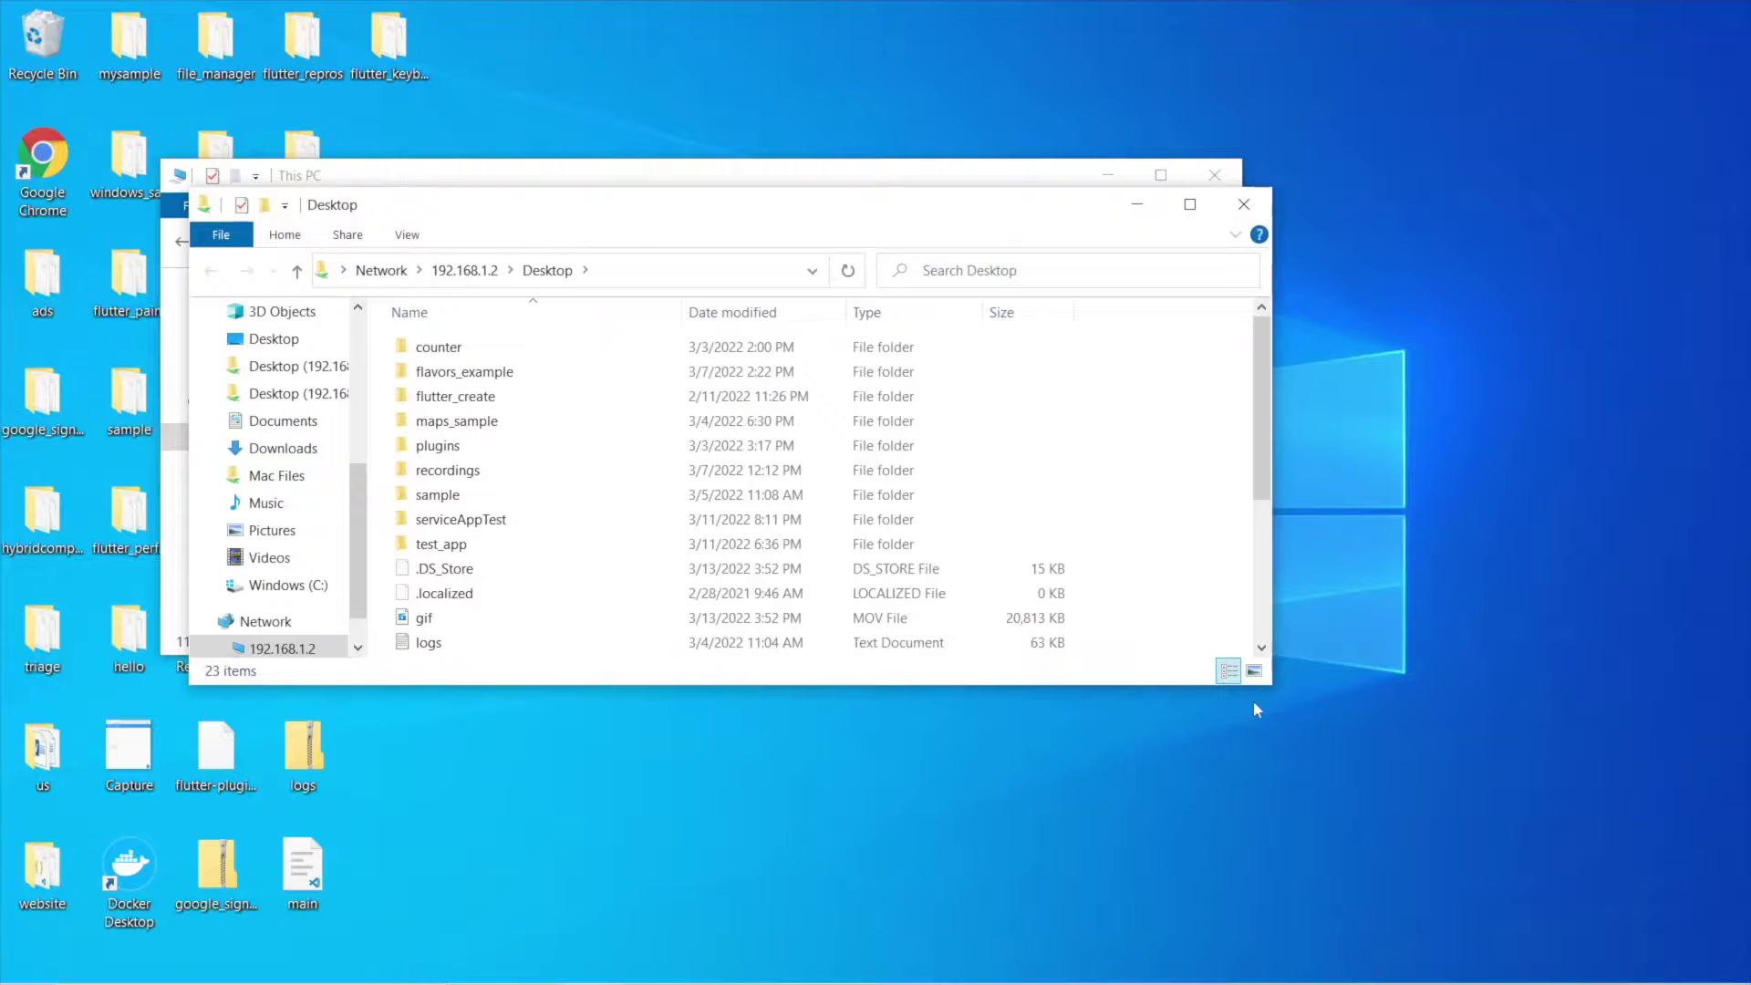
pyautogui.moveTo(1269, 689); pyautogui.dragTo(1416, 917)
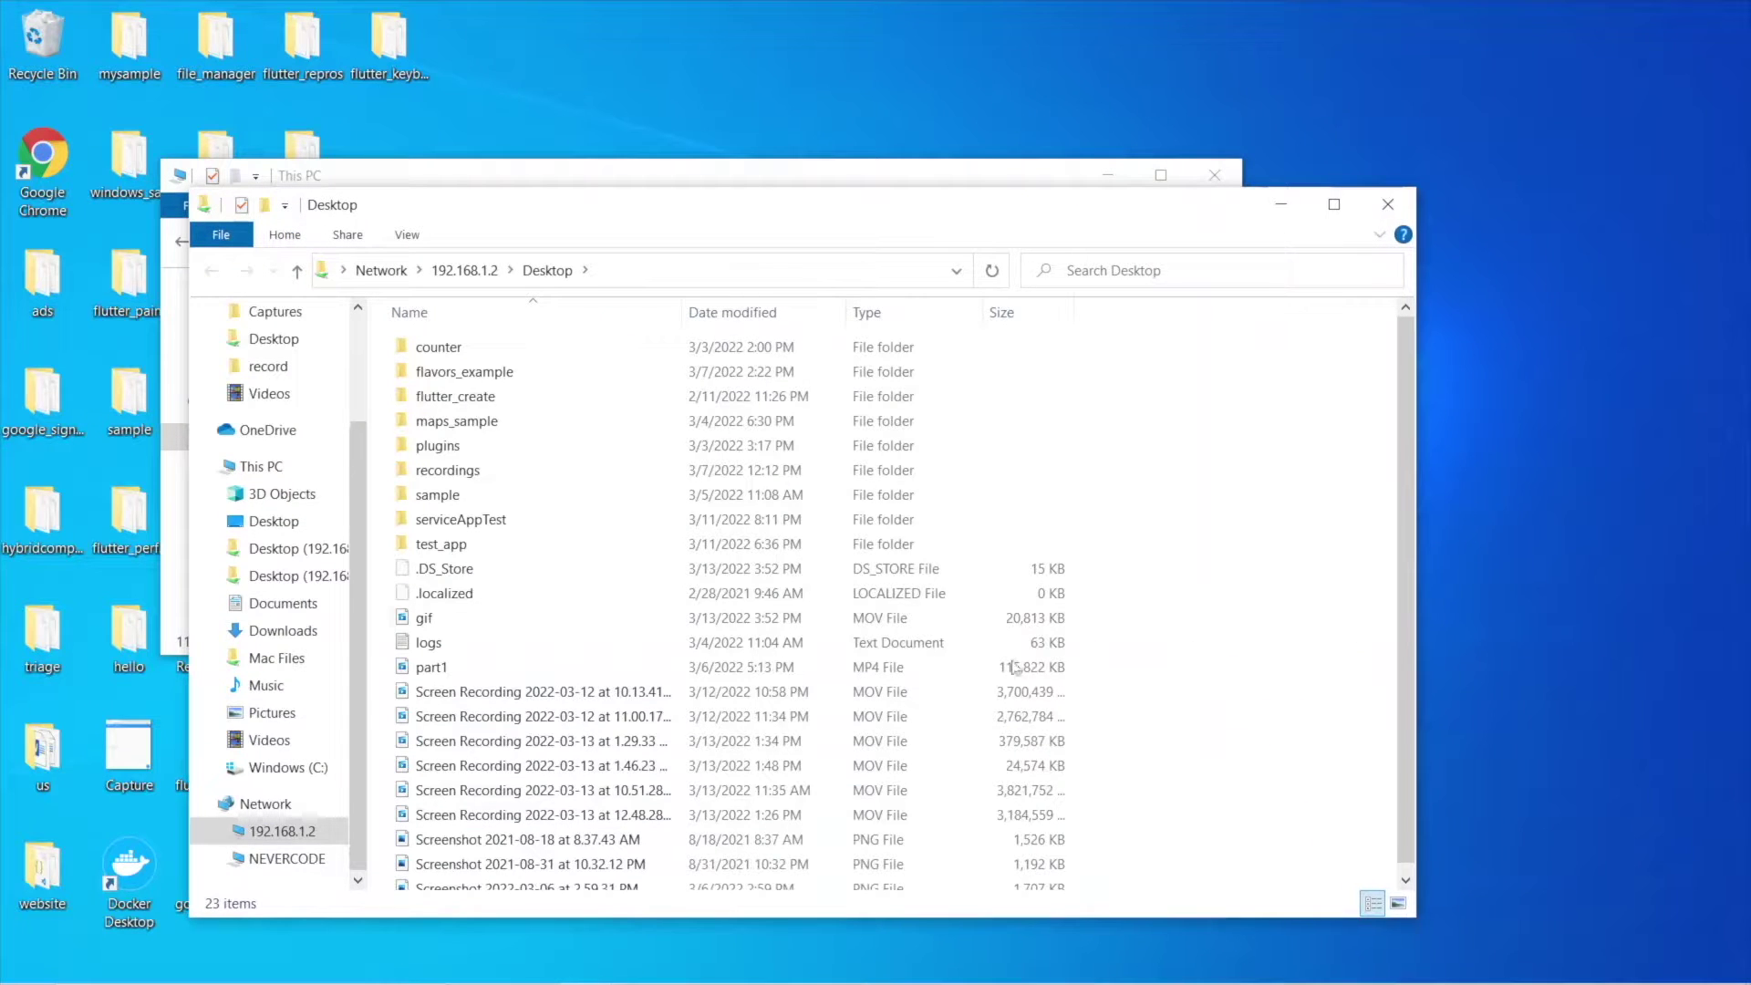
pyautogui.scroll(-1, 648, 848)
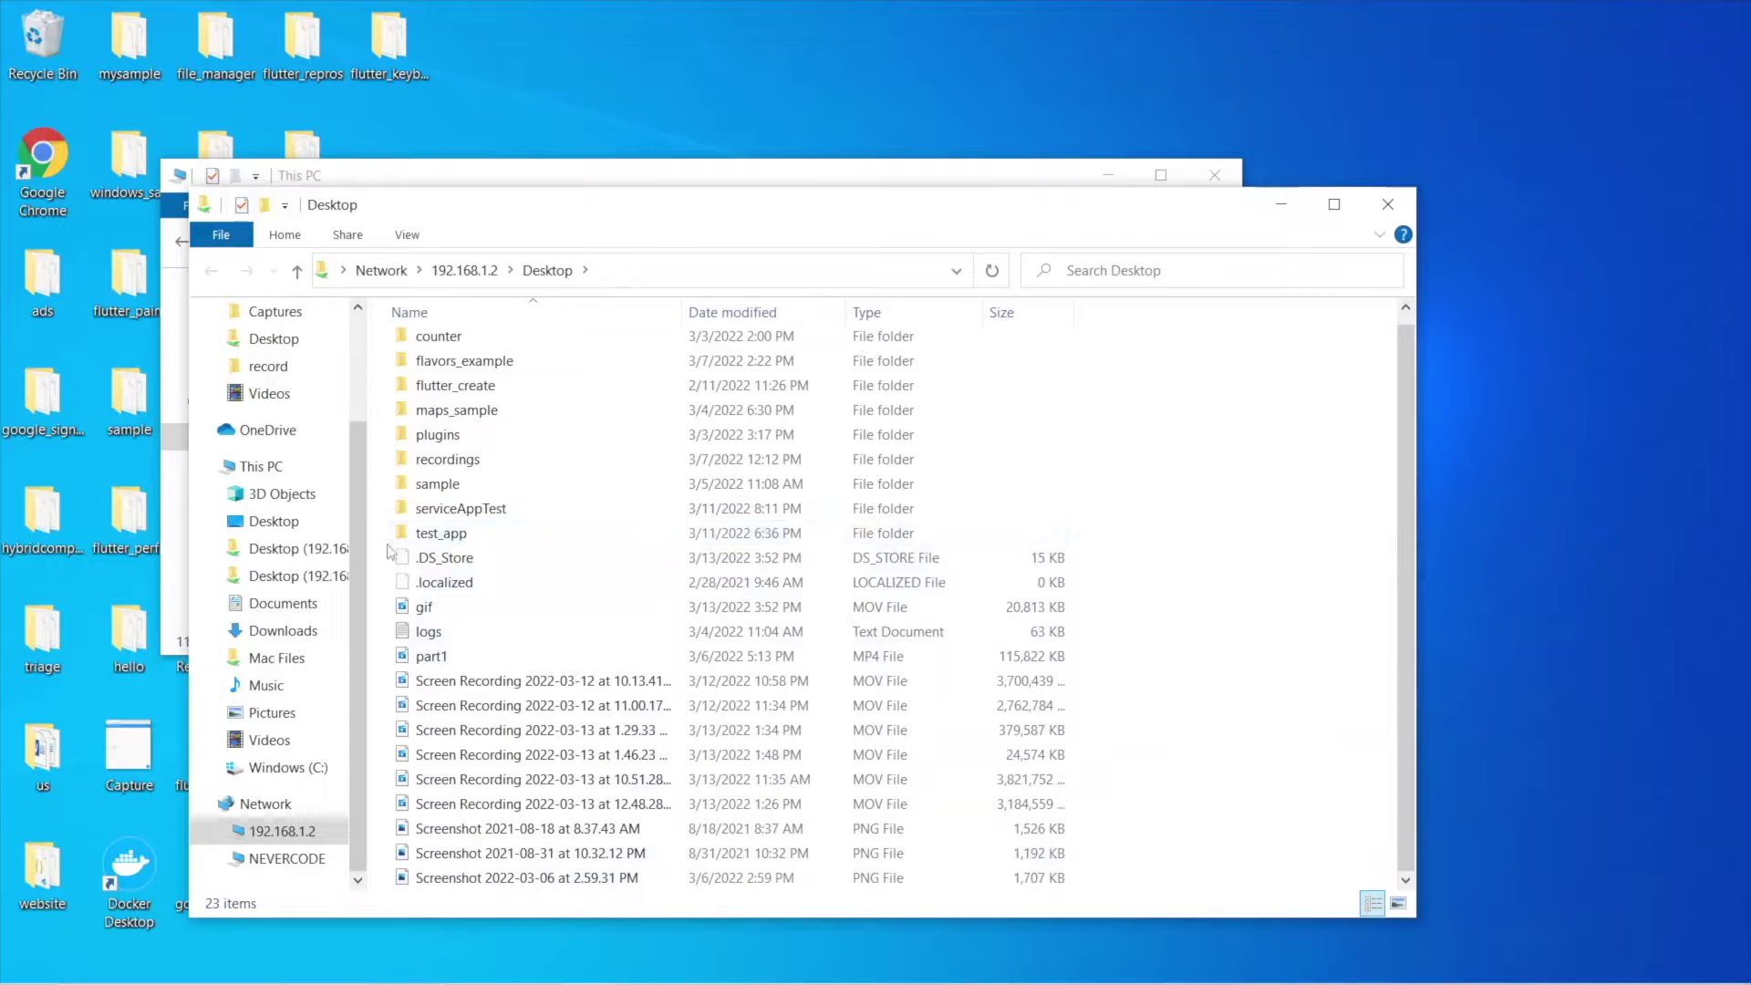
pyautogui.scroll(1, 440, 469)
pyautogui.scroll(-1, 440, 469)
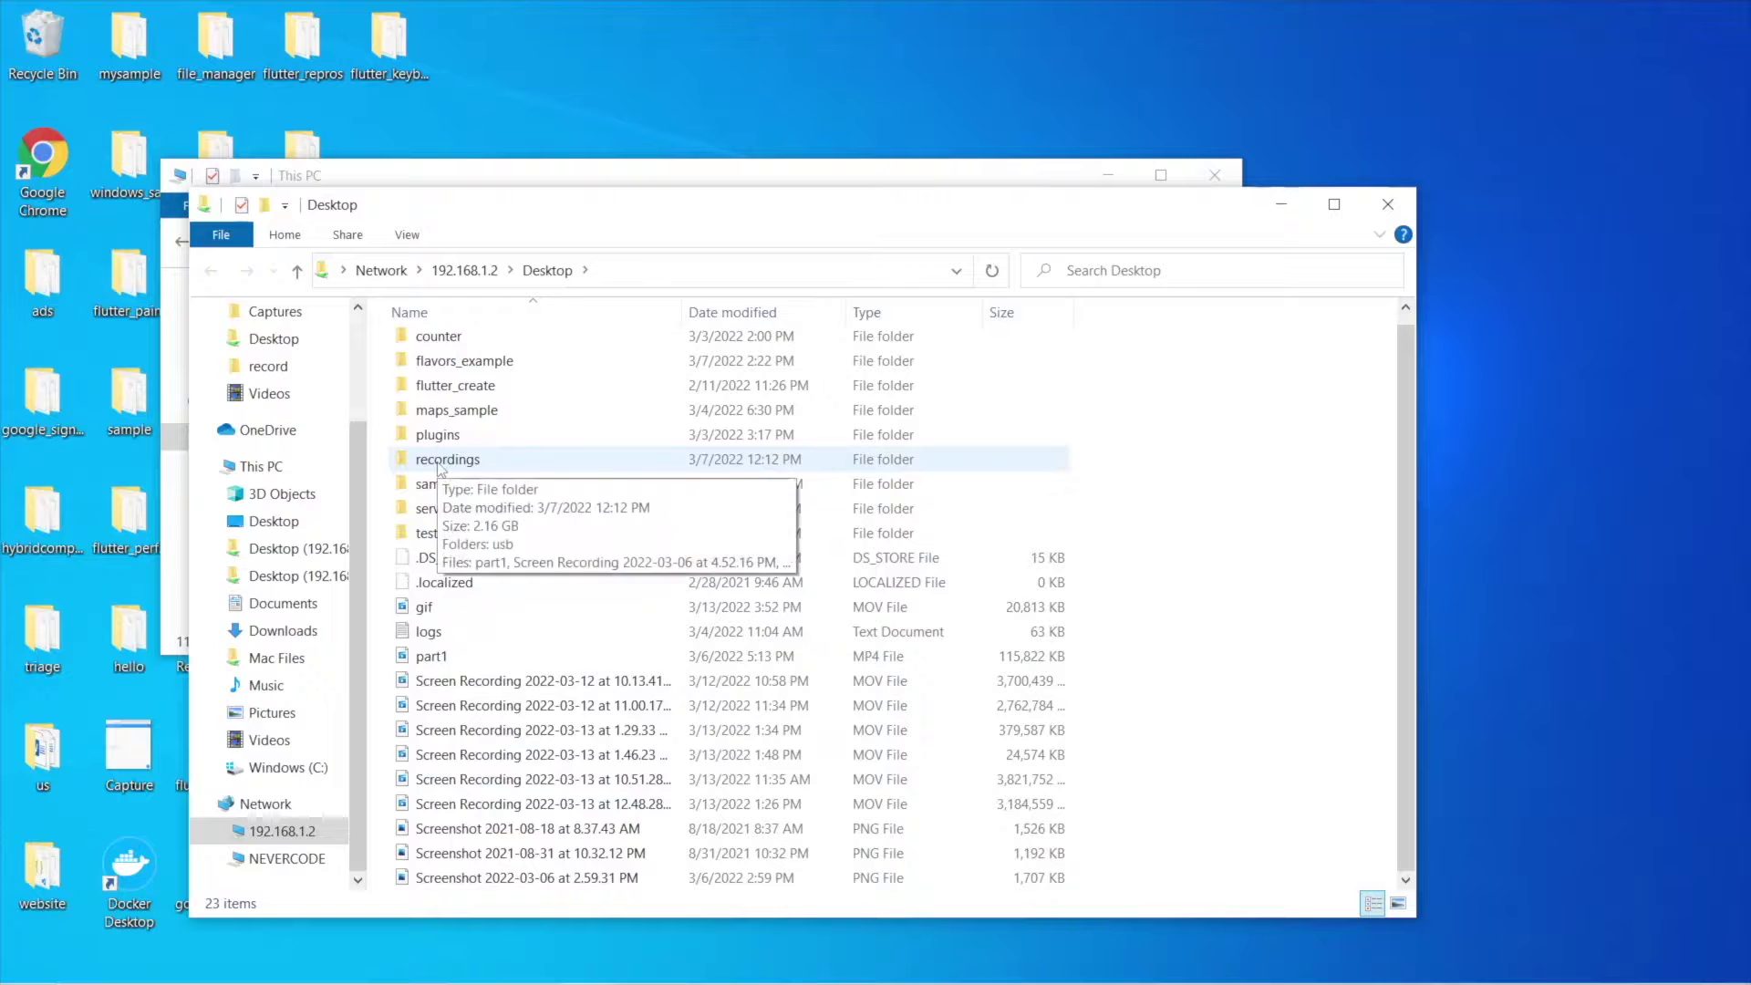
# Drag the part1 video from the share onto the Windows Desktop.
pyautogui.click(544, 663)
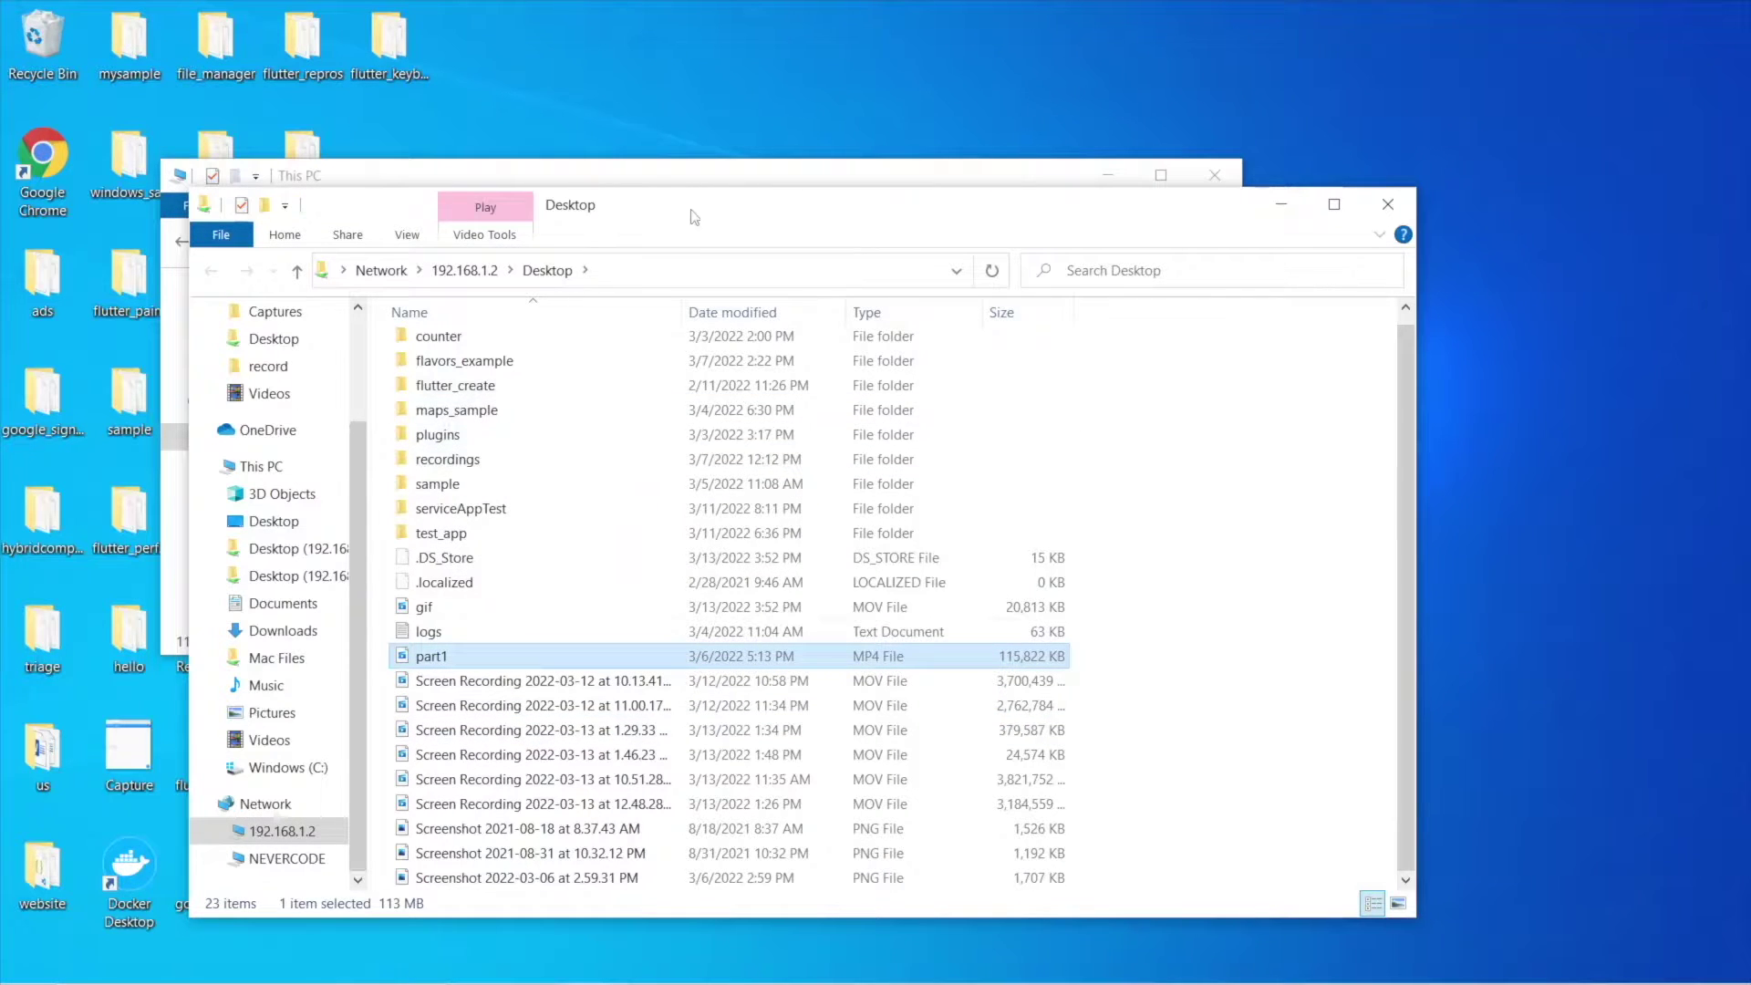
pyautogui.moveTo(691, 216); pyautogui.dragTo(1003, 194)
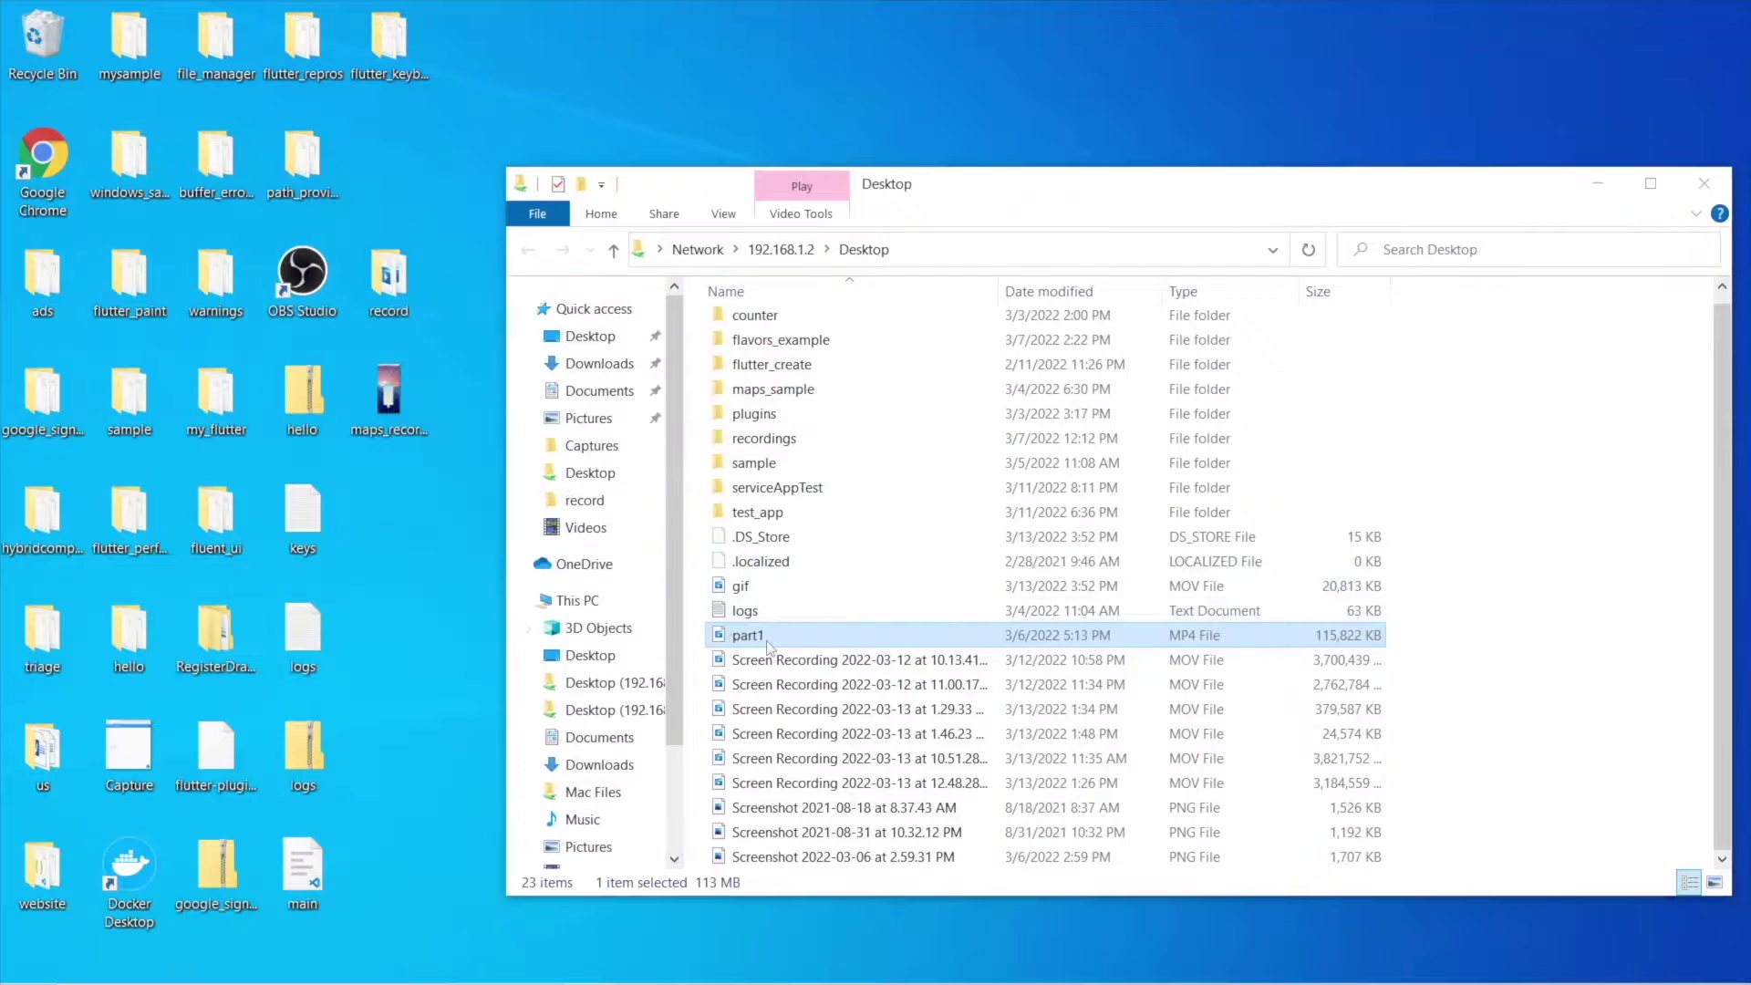
pyautogui.moveTo(767, 646); pyautogui.dragTo(601, 343)
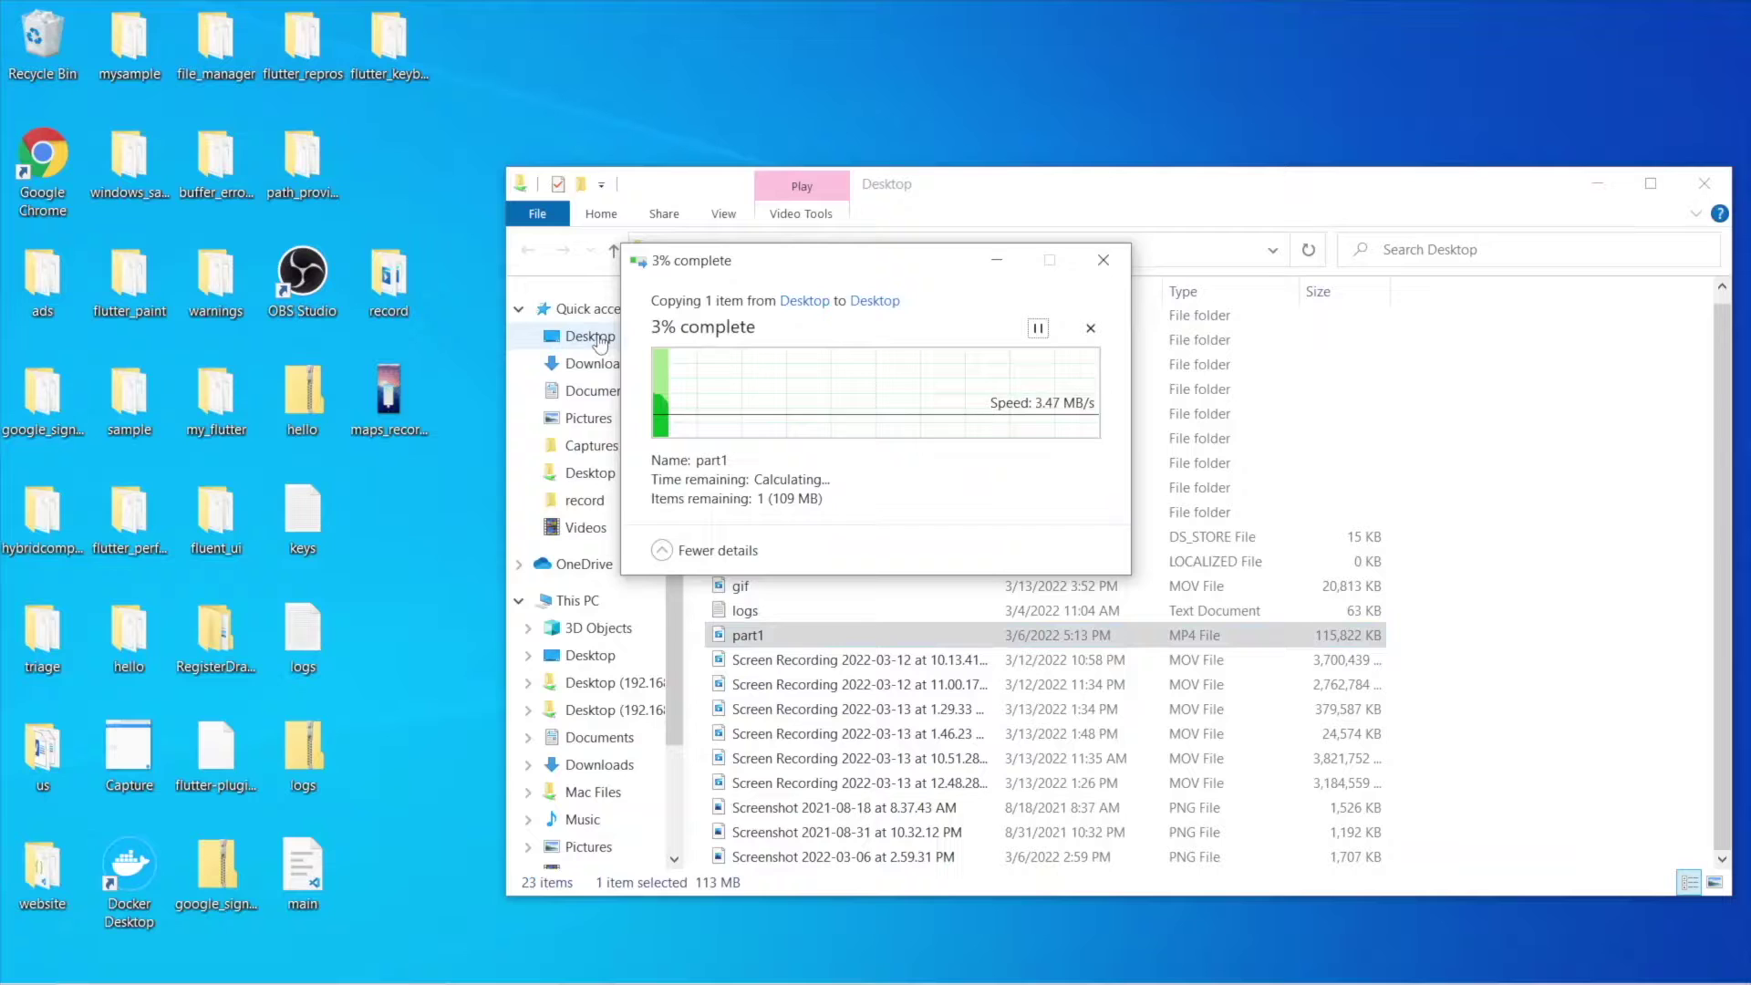